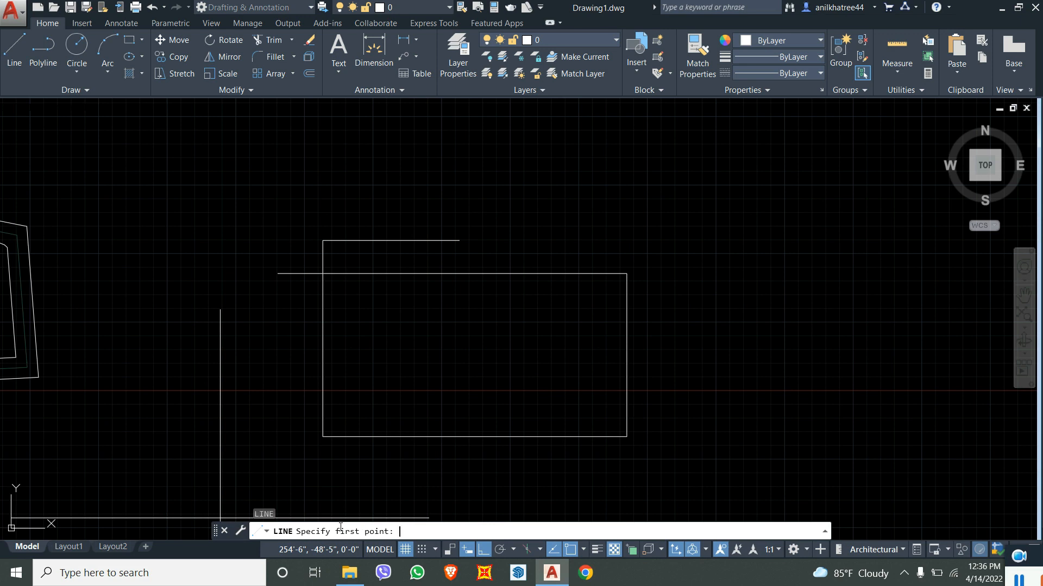
# - Draw a single horizontal line just below the rectangle and end the Line command
pyautogui.click(651, 473)
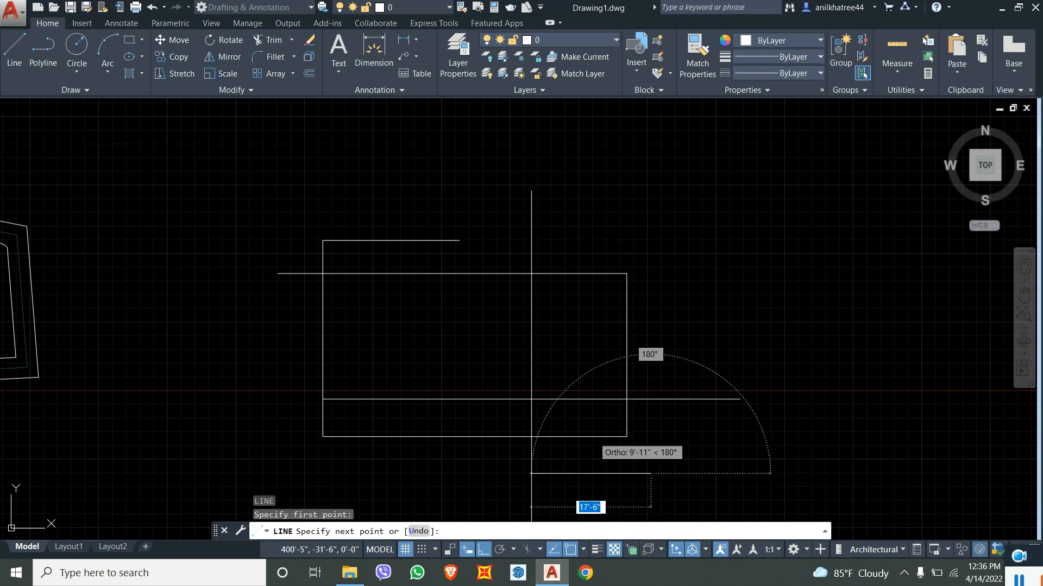
pyautogui.click(393, 411)
pyautogui.press('Escape')
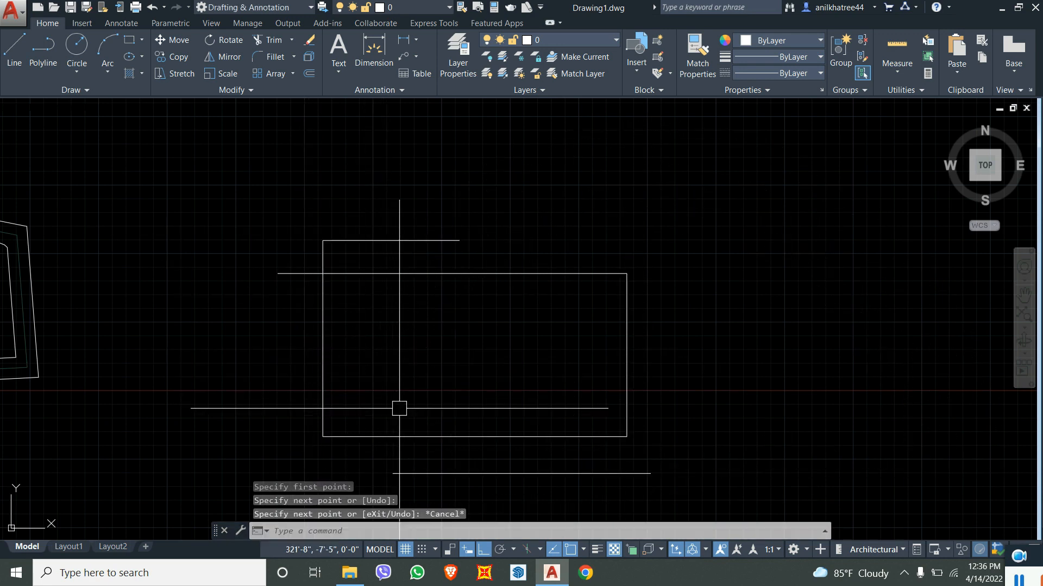
# - Window-select the whole rectangle figure together with the line below it, and clear the selection
pyautogui.scroll(-4, 406, 367)
pyautogui.scroll(4, 400, 374)
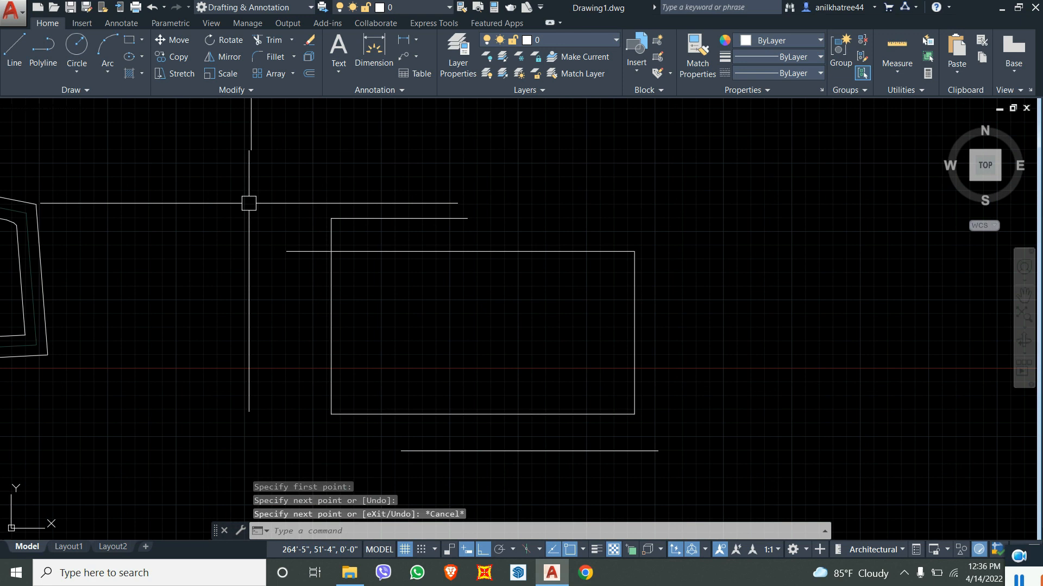
pyautogui.click(235, 164)
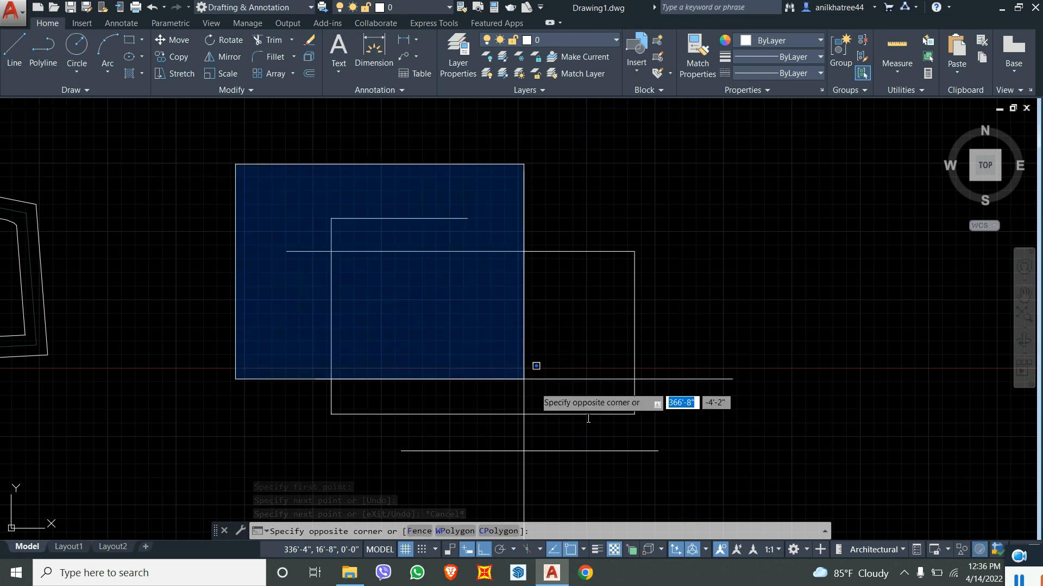
pyautogui.click(727, 473)
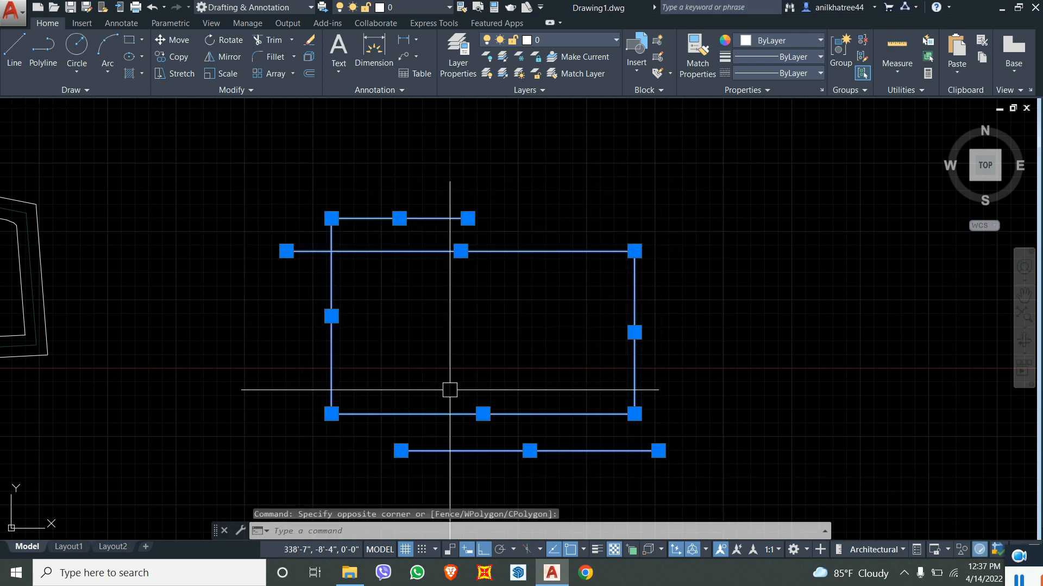
pyautogui.press('Escape')
# - Window-select only the long line along the rectangle's upper edge by fully enclosing it, and clear the selection
pyautogui.click(257, 244)
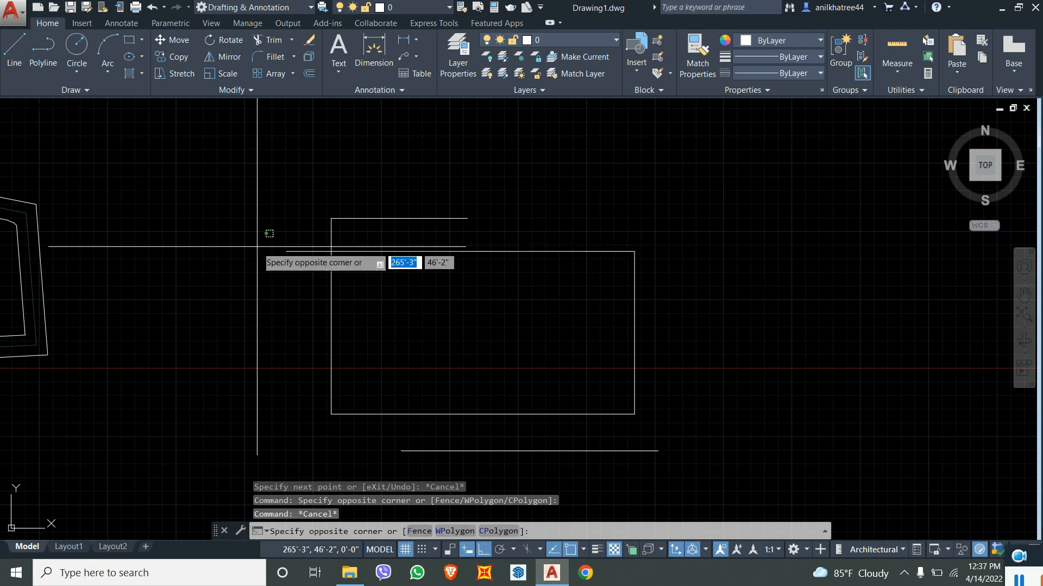
pyautogui.click(667, 365)
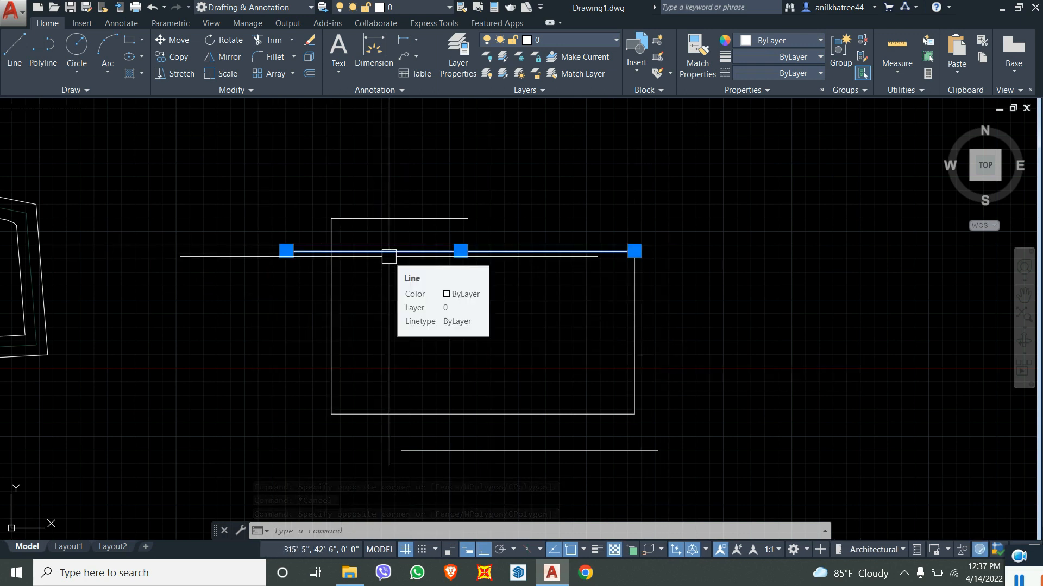
pyautogui.press('Escape')
pyautogui.press('Escape')
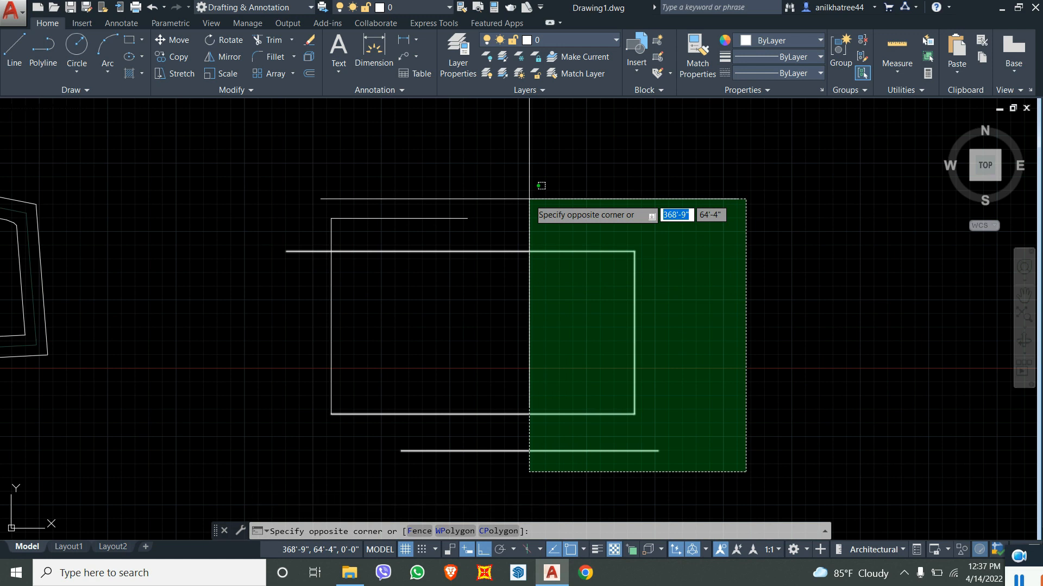
# - Use a crossing selection over the rectangle's right half to select the partly enclosed lines, and clear the selection
pyautogui.click(529, 200)
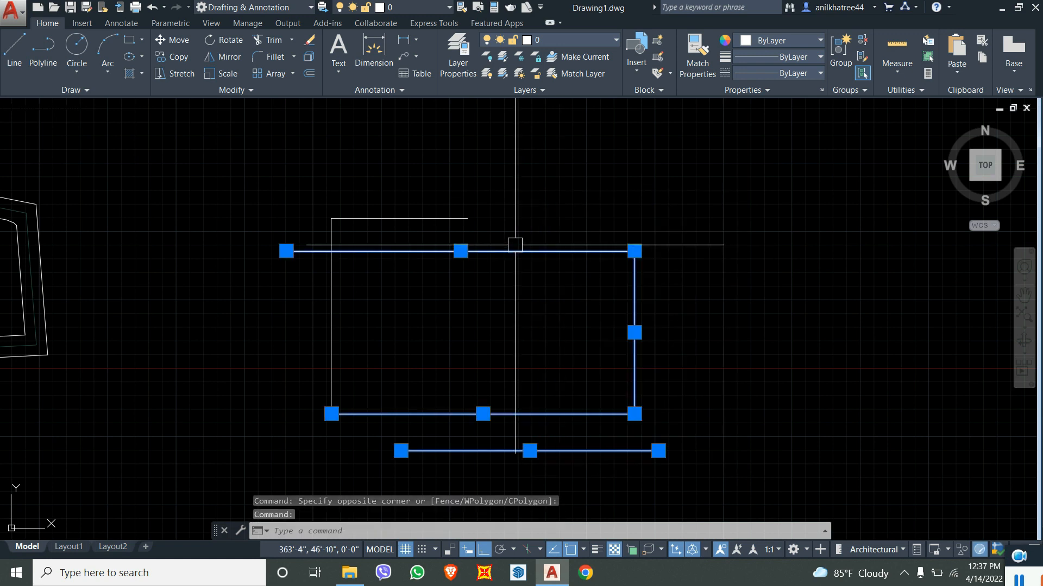
pyautogui.click(717, 431)
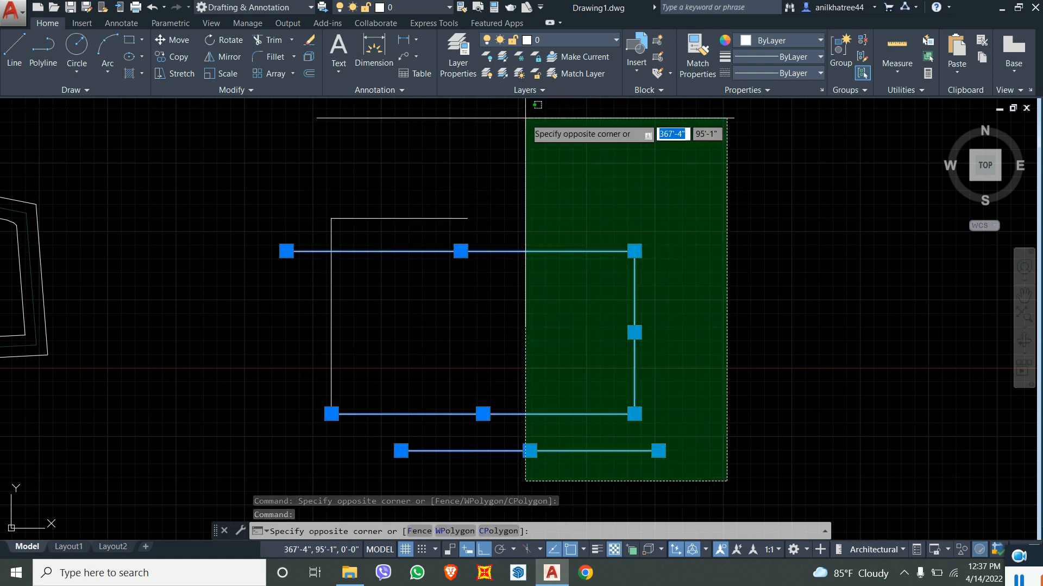
pyautogui.click(533, 131)
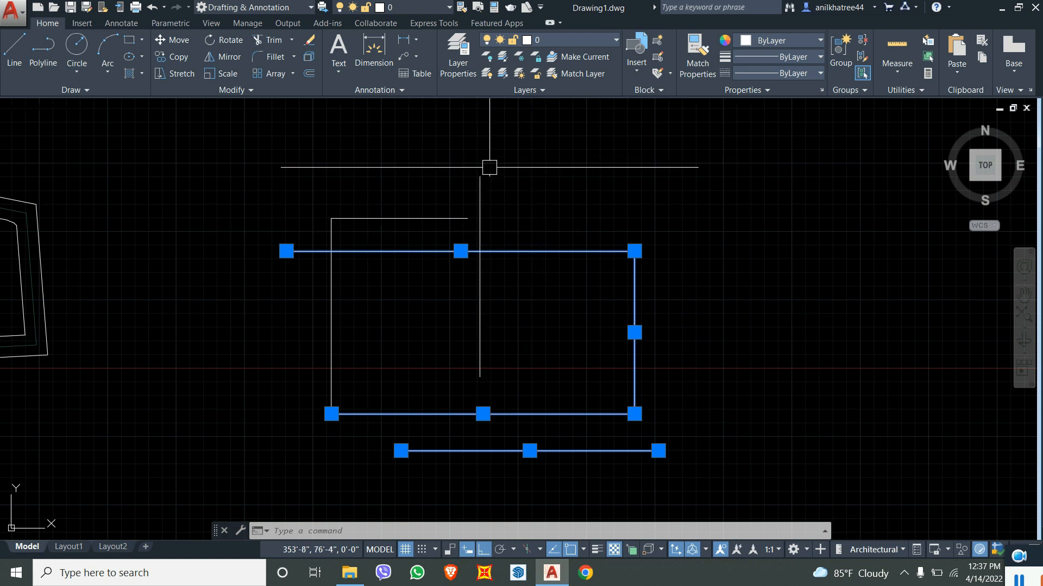
pyautogui.click(435, 243)
pyautogui.press('Escape')
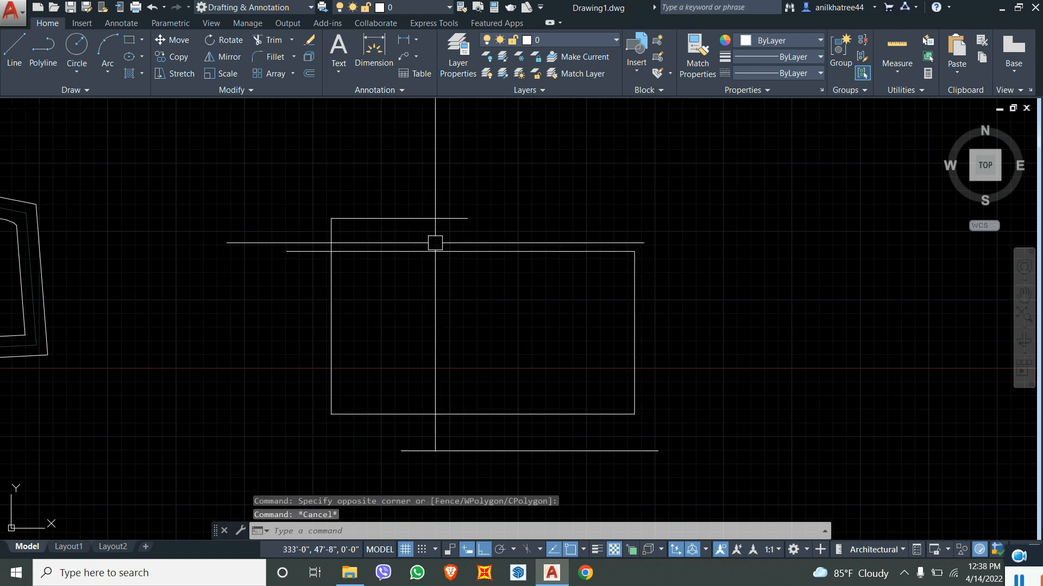
# - Draw three connected Ortho line segments east of the rectangle, forming a shape that is open on its west side
pyautogui.write('l')
pyautogui.press('Return')
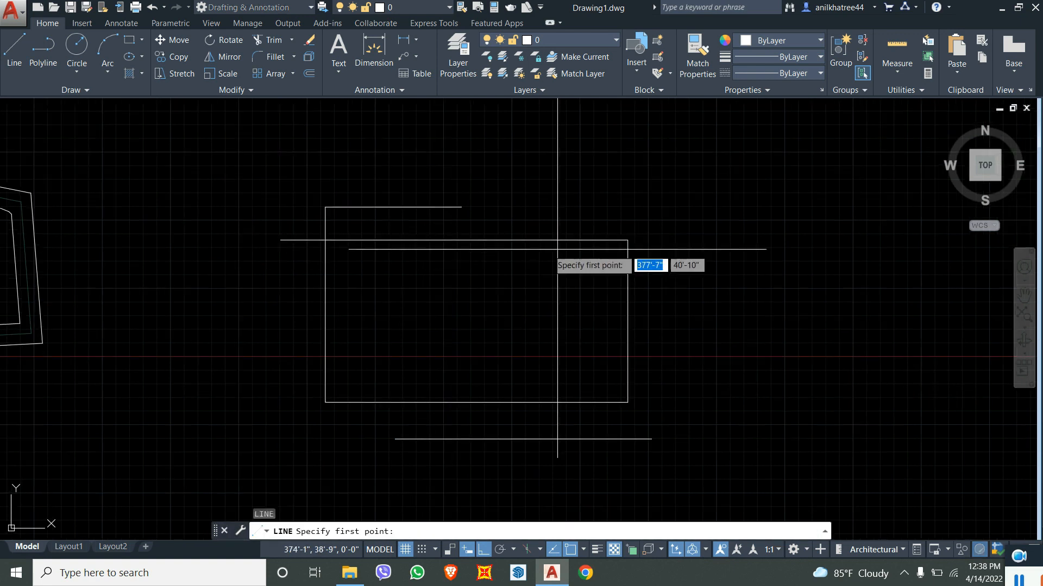
pyautogui.click(706, 251)
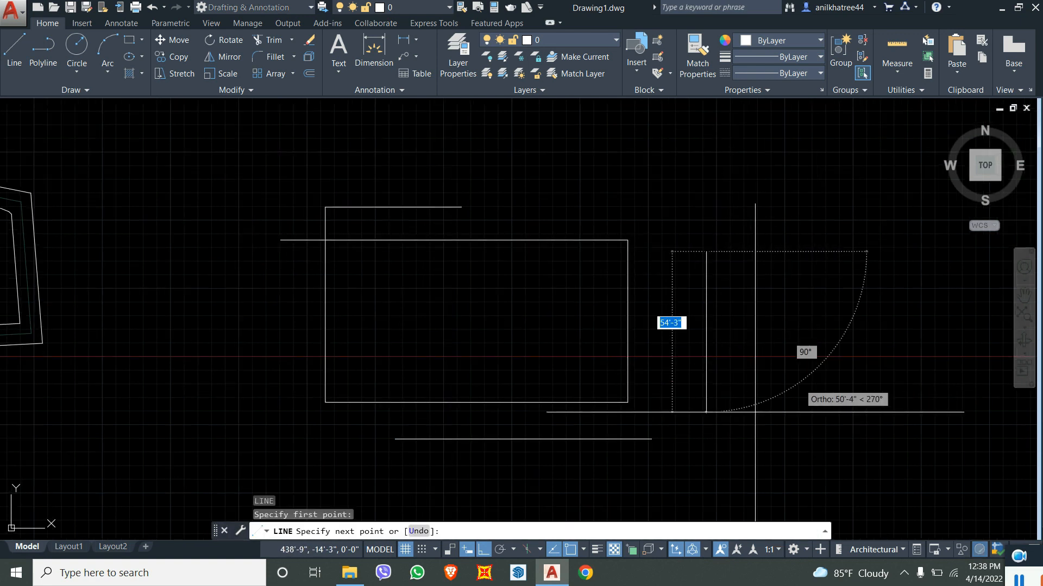
pyautogui.click(854, 251)
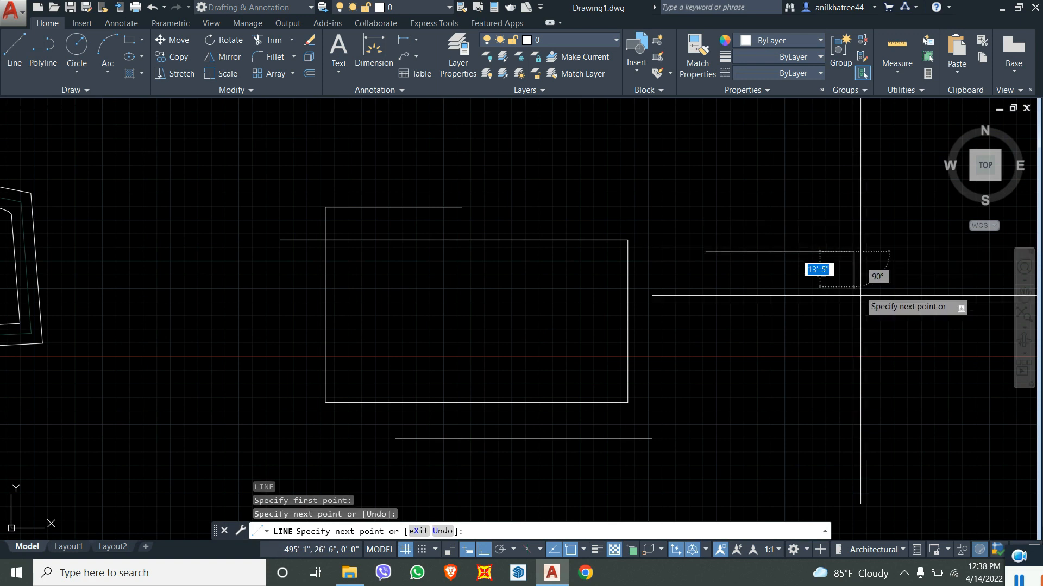
pyautogui.click(854, 376)
pyautogui.click(727, 376)
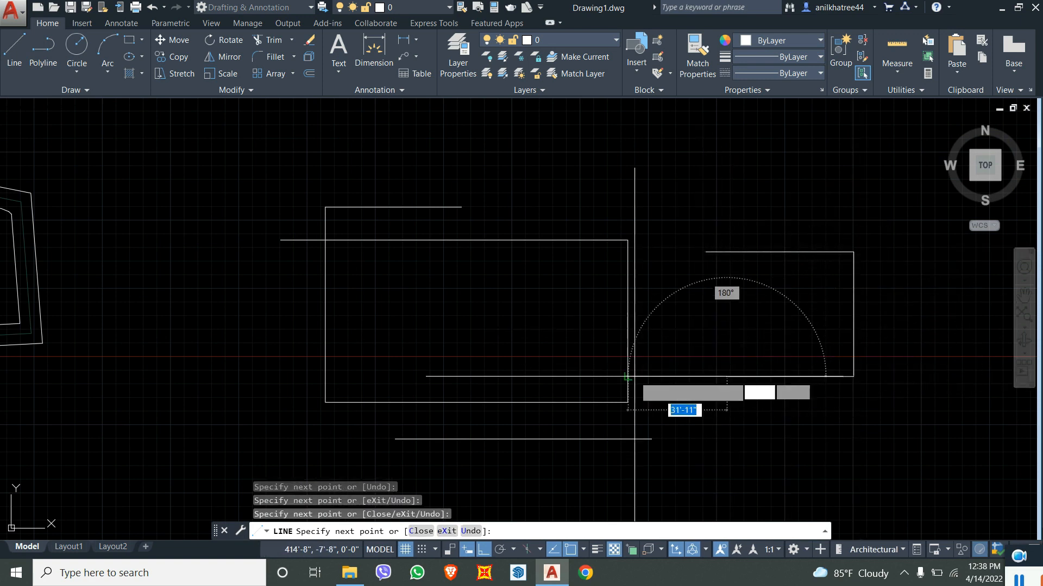
# - Turn Ortho off and continue the line chain with five angled segments, a diagonal followed by a bent tail, and end the command
pyautogui.click(481, 551)
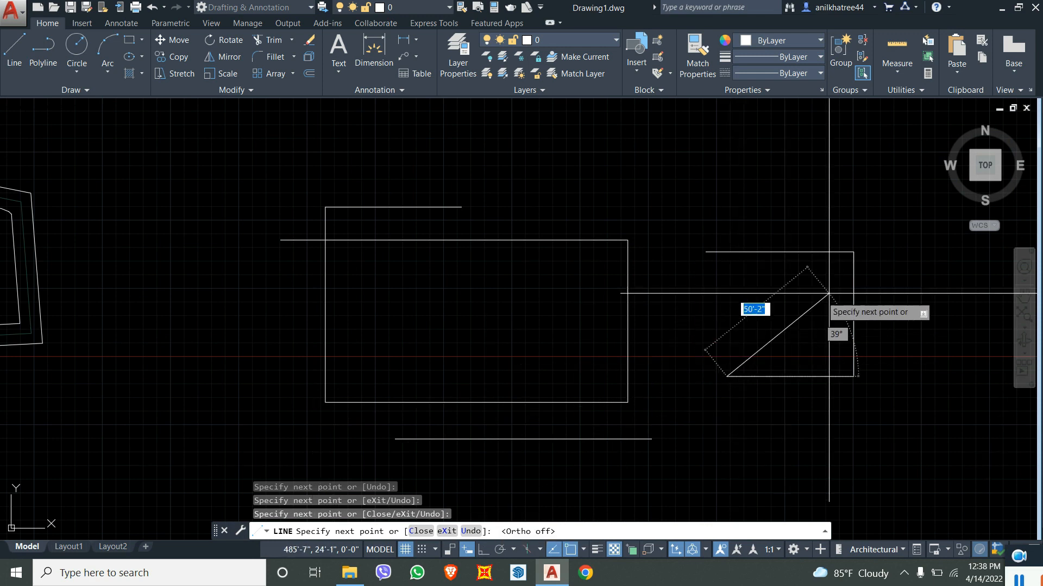
pyautogui.click(845, 270)
pyautogui.click(734, 297)
pyautogui.click(697, 382)
pyautogui.click(731, 467)
pyautogui.click(805, 425)
pyautogui.press('Escape')
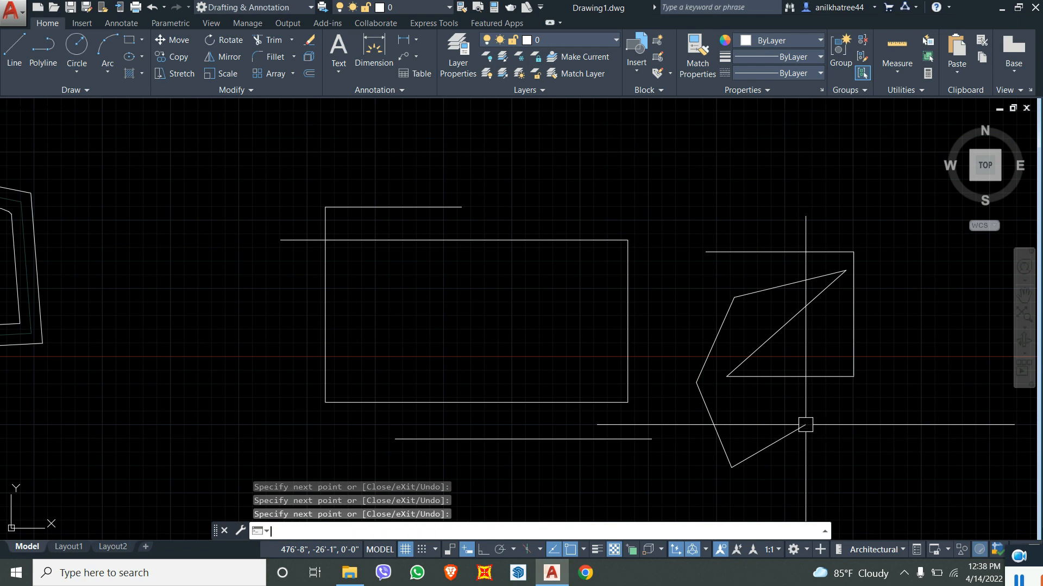
# - Draw a circle with a 20' radius in the empty area east of the line chain
pyautogui.scroll(-5, 696, 377)
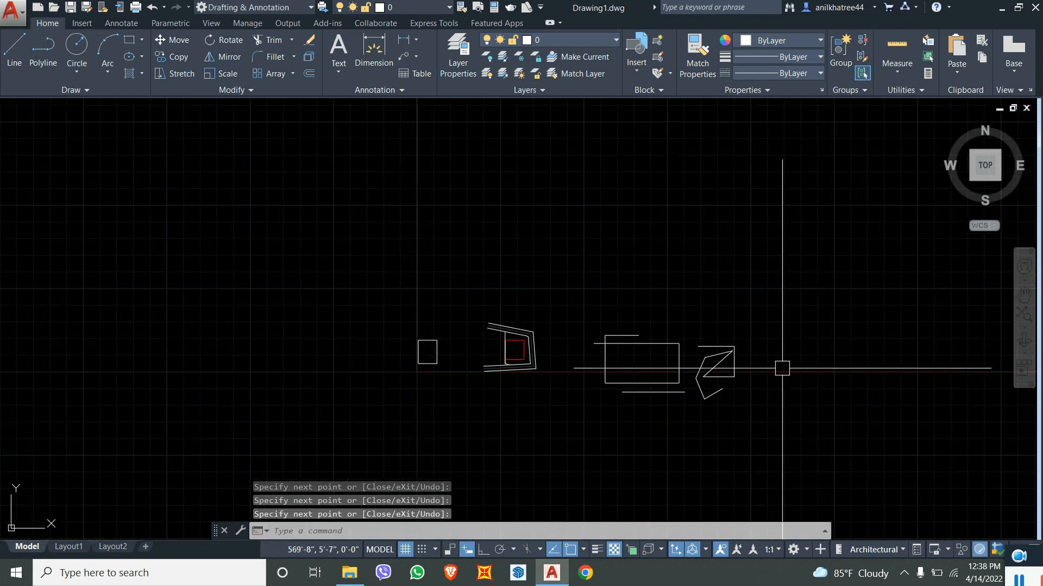
pyautogui.scroll(8, 776, 367)
pyautogui.moveTo(773, 367); pyautogui.dragTo(644, 357, button='middle')
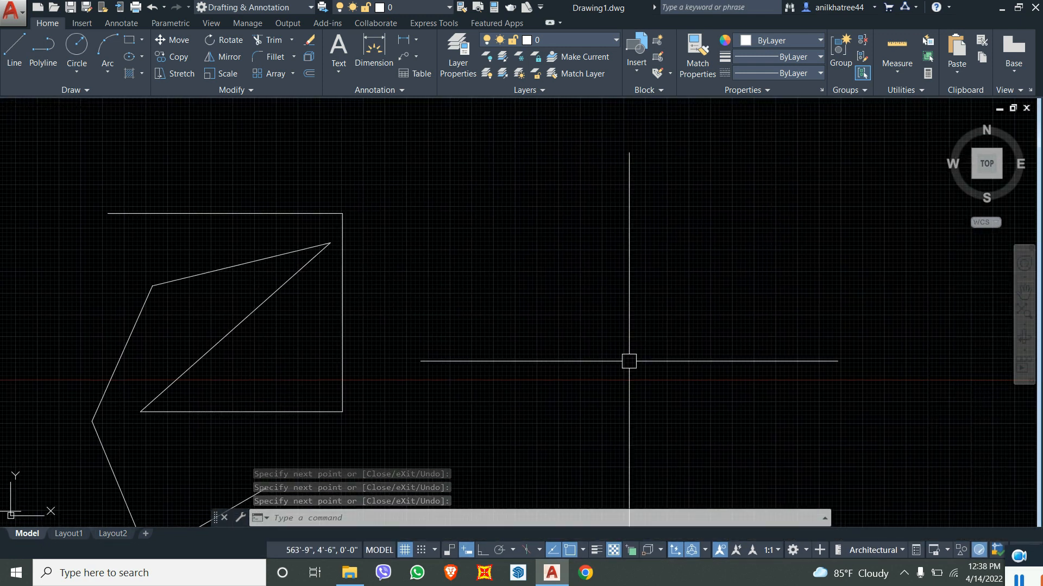
pyautogui.write('c')
pyautogui.press('Return')
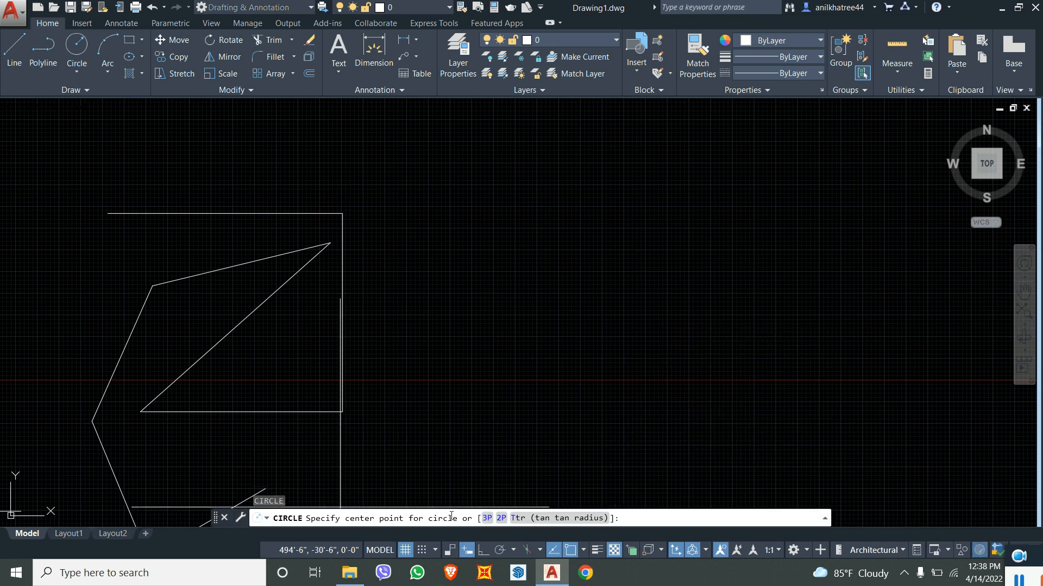
pyautogui.click(568, 277)
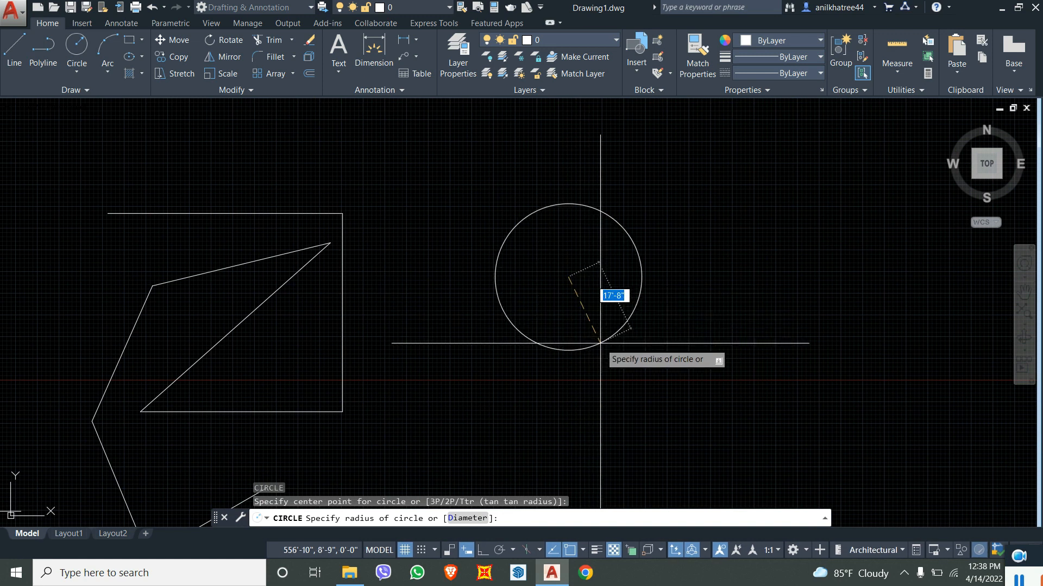
pyautogui.press('Return')
pyautogui.scroll(-3, 601, 342)
pyautogui.scroll(4, 649, 334)
pyautogui.scroll(-2, 650, 334)
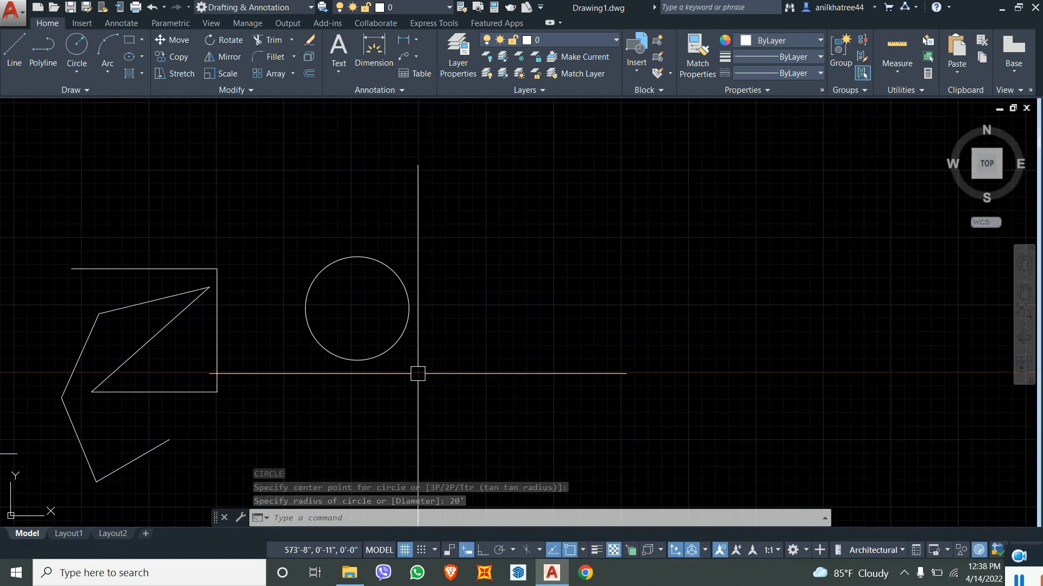
pyautogui.press('Escape')
pyautogui.write('c')
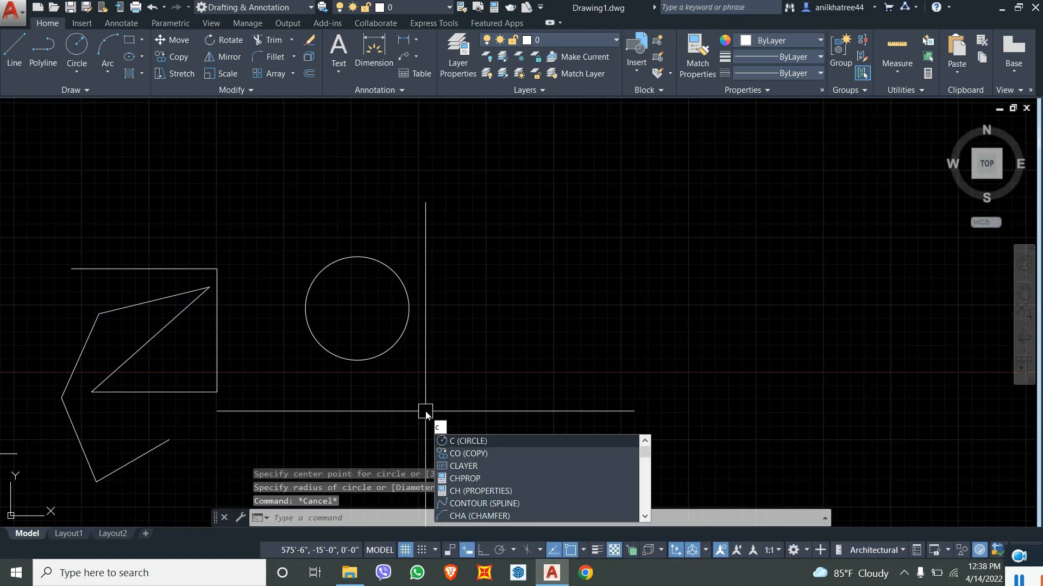
pyautogui.press('Return')
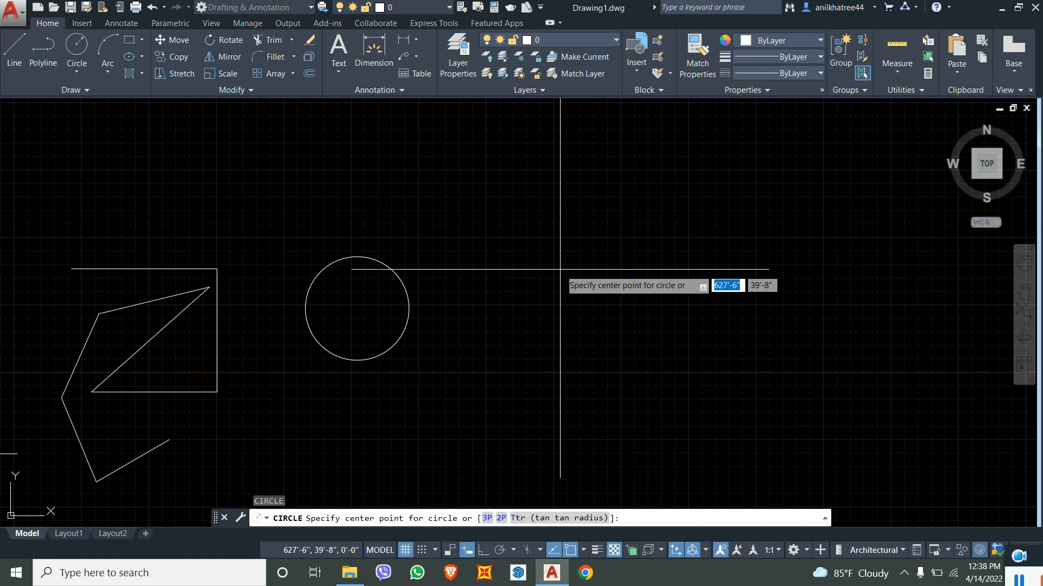
pyautogui.press('Escape')
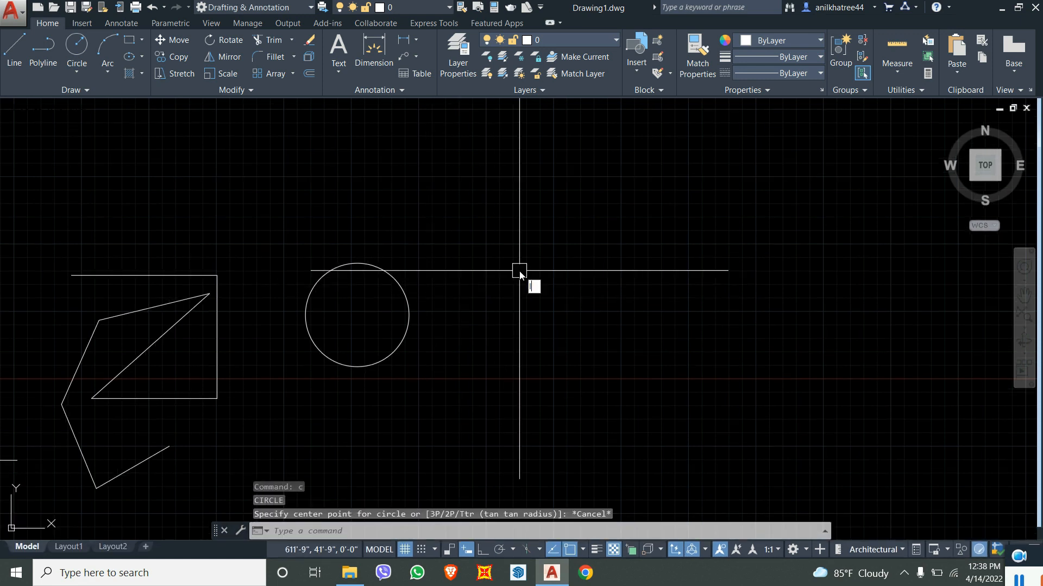
# - Draw an L-shape east of the circle with Ortho on, a vertical line down and a longer horizontal line to the east
pyautogui.write('l')
pyautogui.press('Return')
pyautogui.click(520, 252)
pyautogui.press('F8')
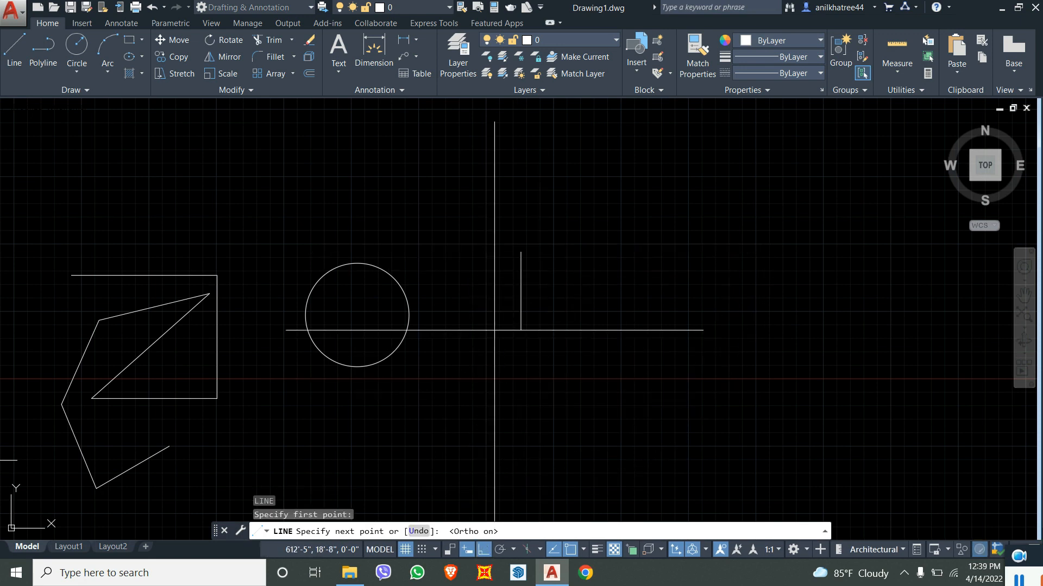
pyautogui.click(494, 330)
pyautogui.click(729, 364)
pyautogui.press('Return')
# - Draw a circle of radius 5' tangent to the vertical and horizontal lines of the L-shape, using the Ttr option
pyautogui.scroll(4, 537, 283)
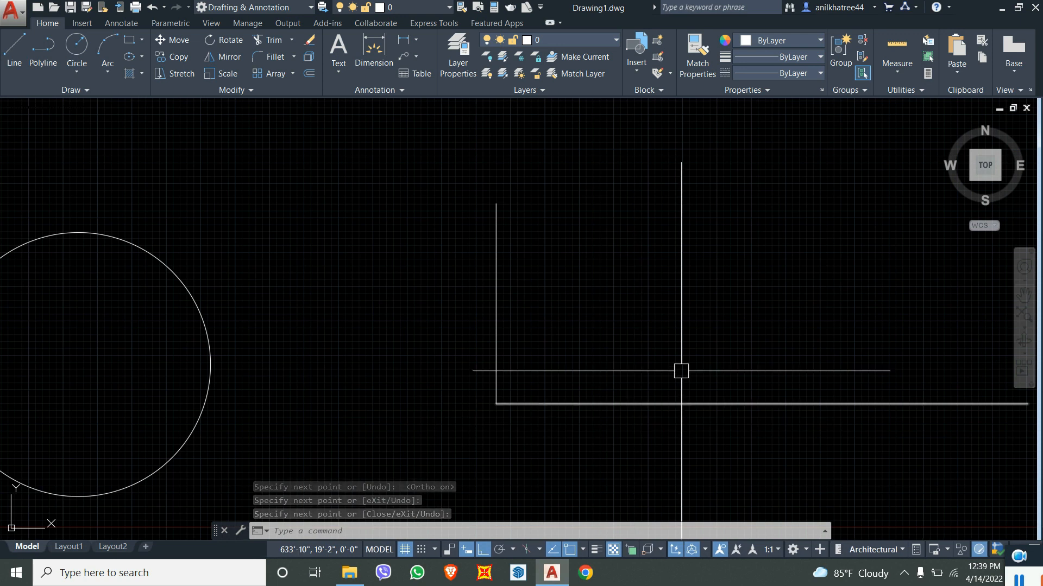
pyautogui.scroll(-2, 571, 291)
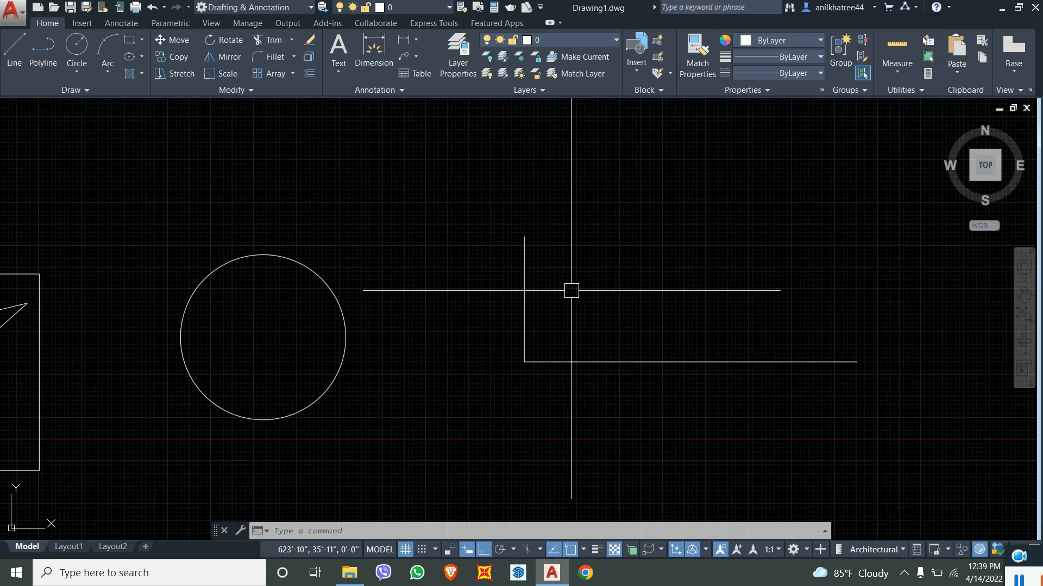
pyautogui.write('i')
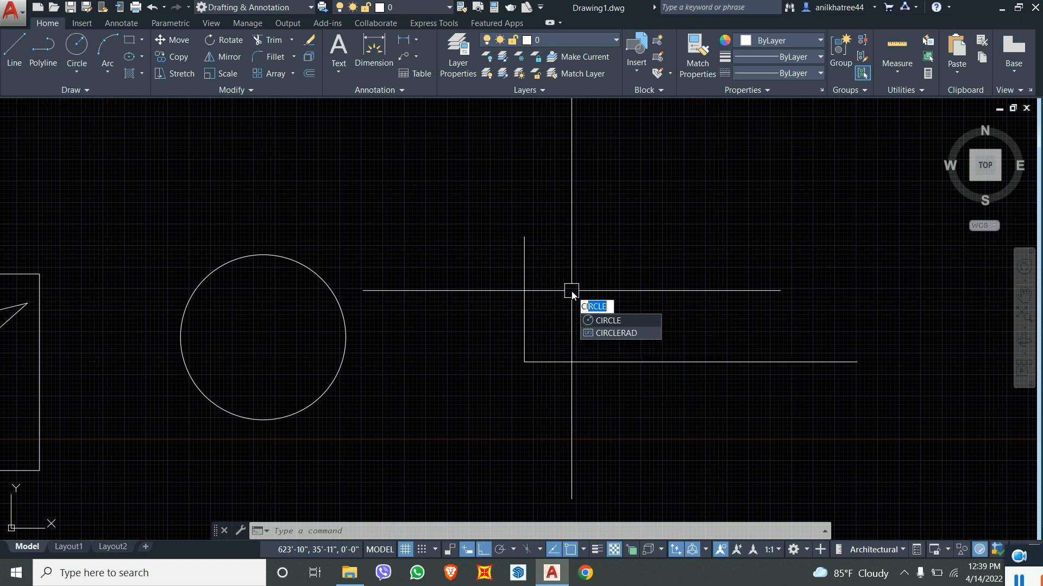
pyautogui.press('Return')
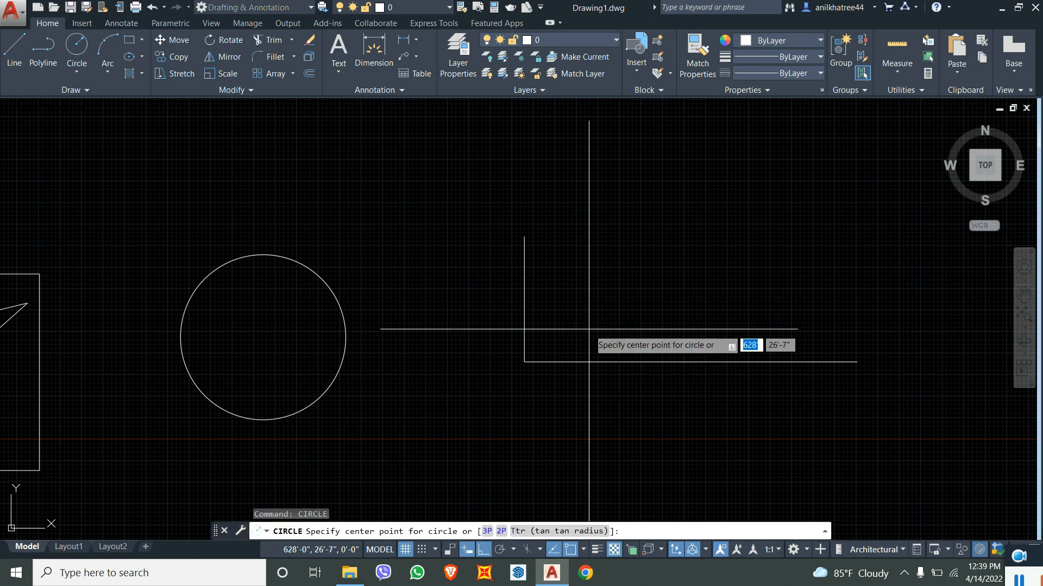
pyautogui.write('t')
pyautogui.press('Return')
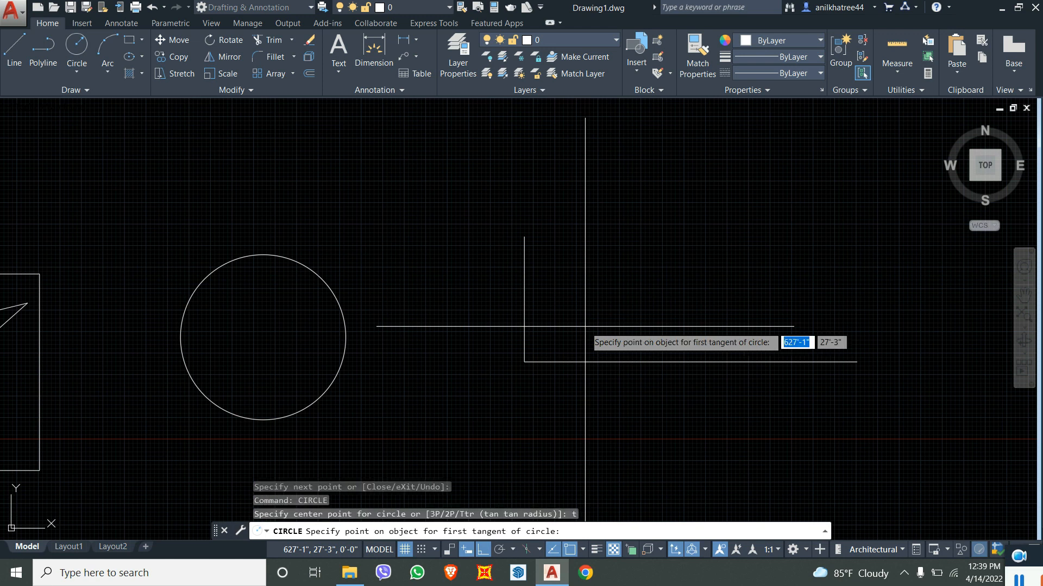
pyautogui.click(525, 314)
pyautogui.click(621, 360)
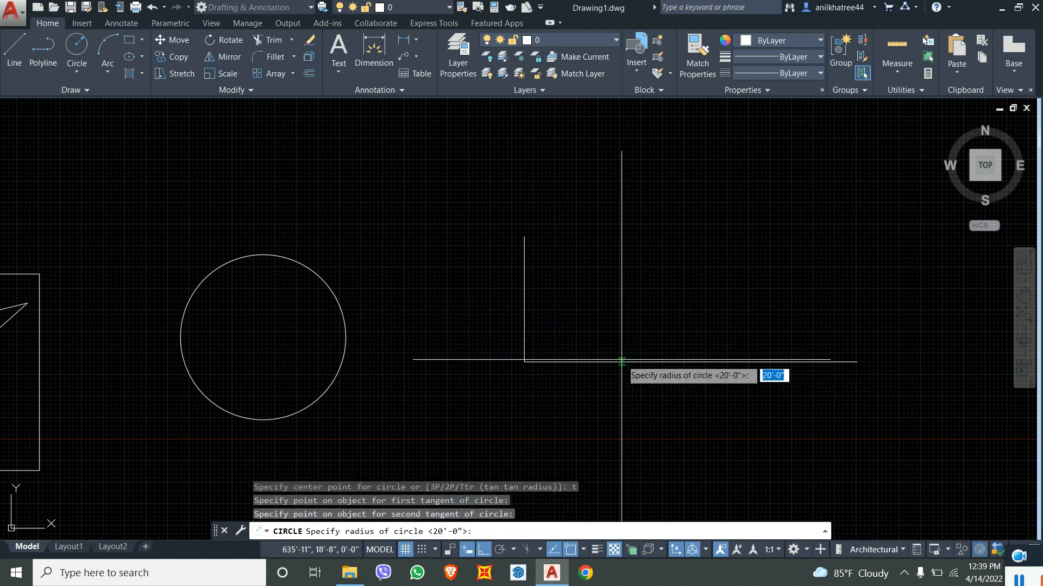
pyautogui.write("5'")
pyautogui.press('Return')
# - Move the L-shape and its tangent circle horizontally to the east with Ortho on, using the small circle's centre as base point
pyautogui.scroll(5, 529, 342)
pyautogui.scroll(-4, 530, 343)
pyautogui.scroll(-3, 559, 373)
pyautogui.moveTo(559, 372)
pyautogui.mouseDown(button='middle')
pyautogui.moveTo(462, 323)
pyautogui.moveTo(484, 298)
pyautogui.moveTo(493, 357)
pyautogui.mouseUp(button='middle')
pyautogui.scroll(5, 453, 244)
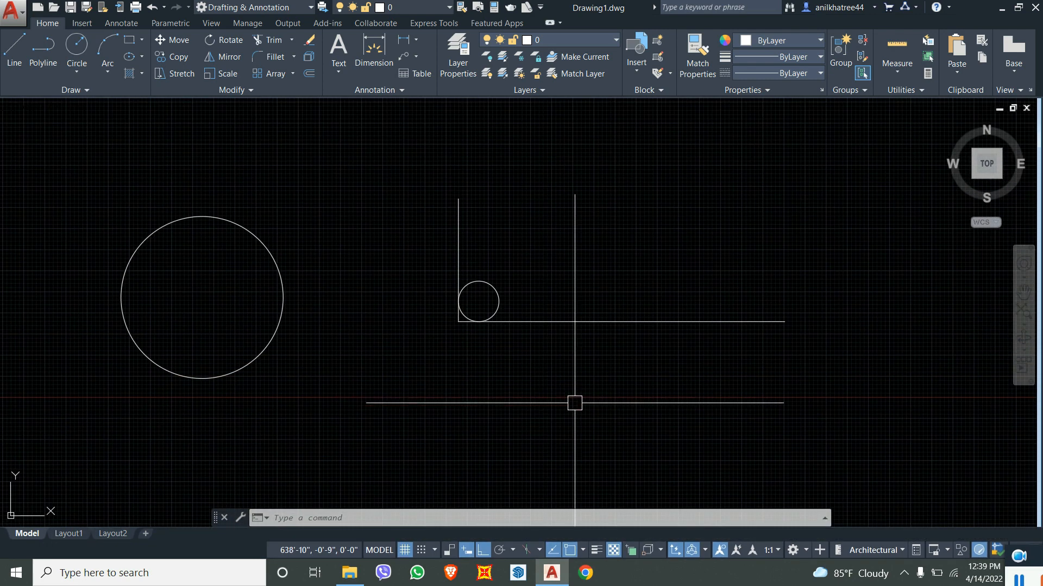
pyautogui.click(578, 401)
pyautogui.click(428, 155)
pyautogui.write('M')
pyautogui.press('Return')
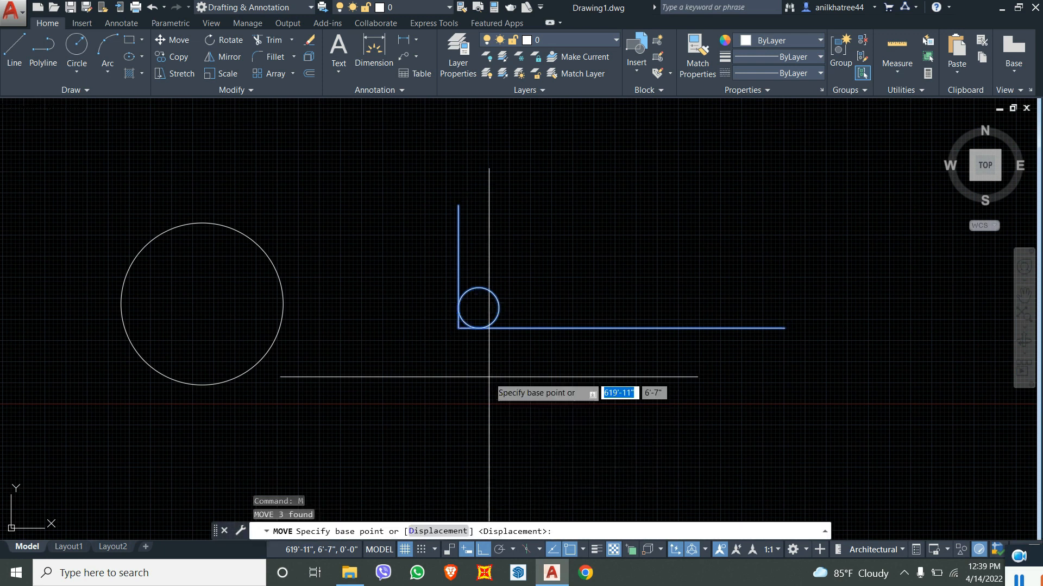
pyautogui.click(478, 307)
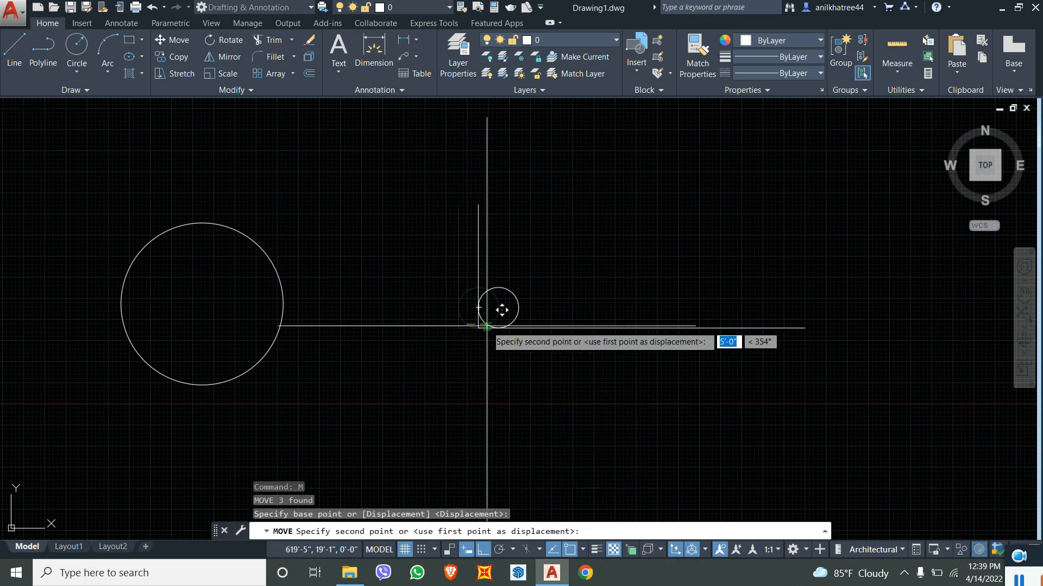
pyautogui.scroll(-2, 486, 327)
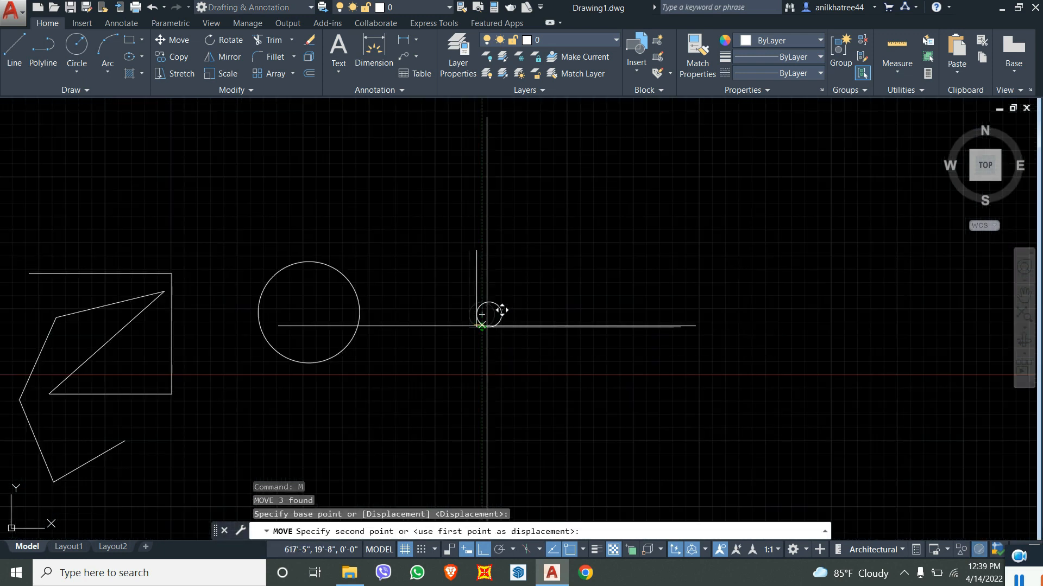
pyautogui.click(711, 380)
# - Turn Ortho off and move the L-shape with its circle freely to the empty area south of the rectangle and line chain
pyautogui.click(747, 394)
pyautogui.click(626, 288)
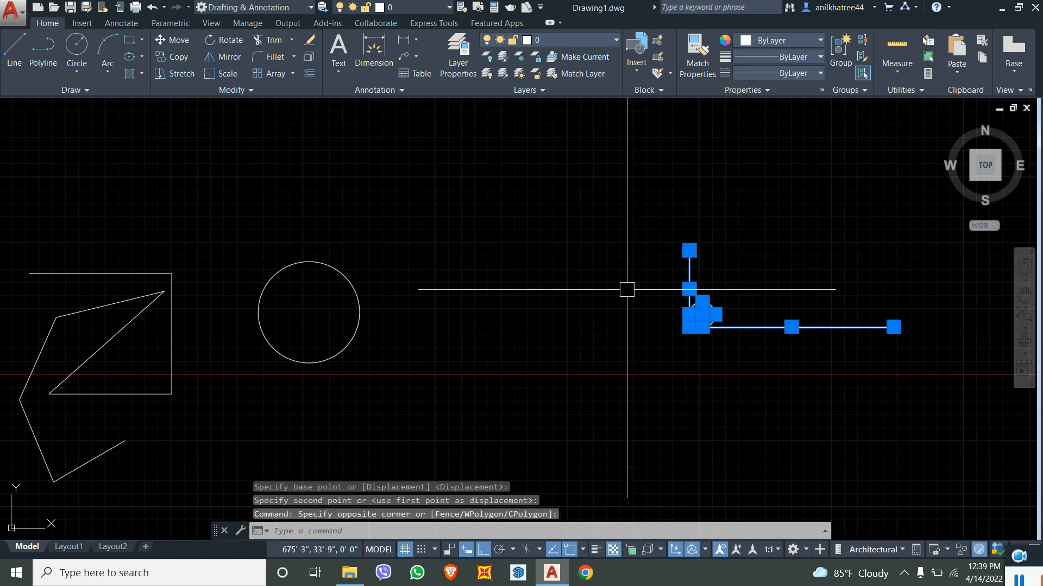
pyautogui.write('m')
pyautogui.press('Return')
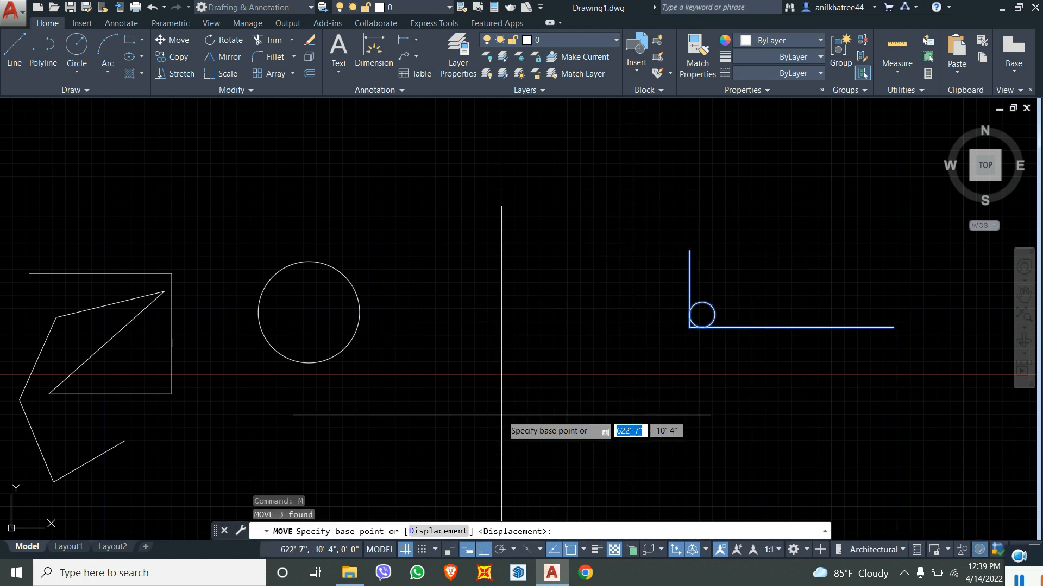
pyautogui.click(484, 550)
pyautogui.click(690, 315)
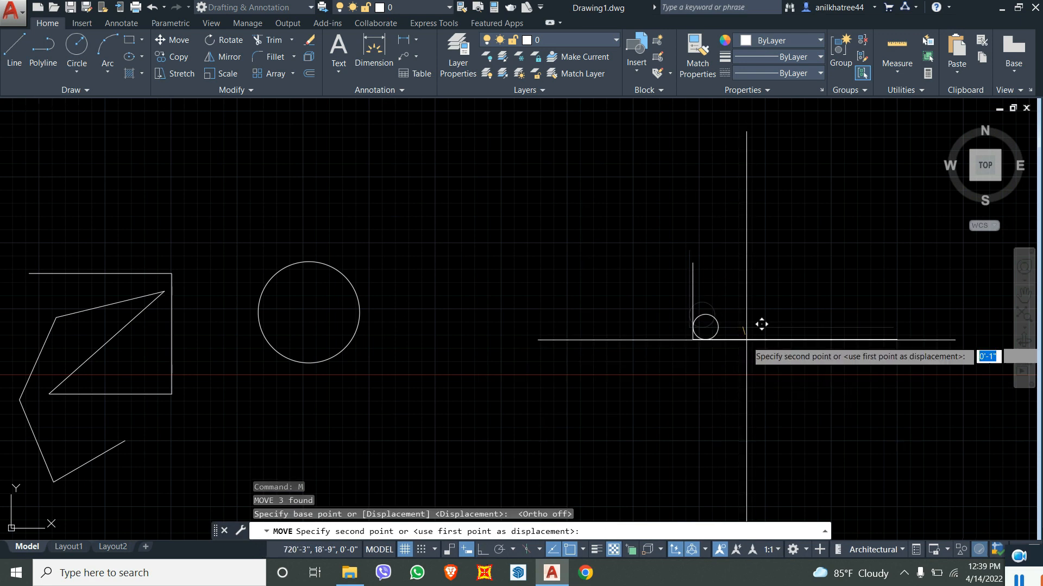
pyautogui.scroll(-5, 731, 222)
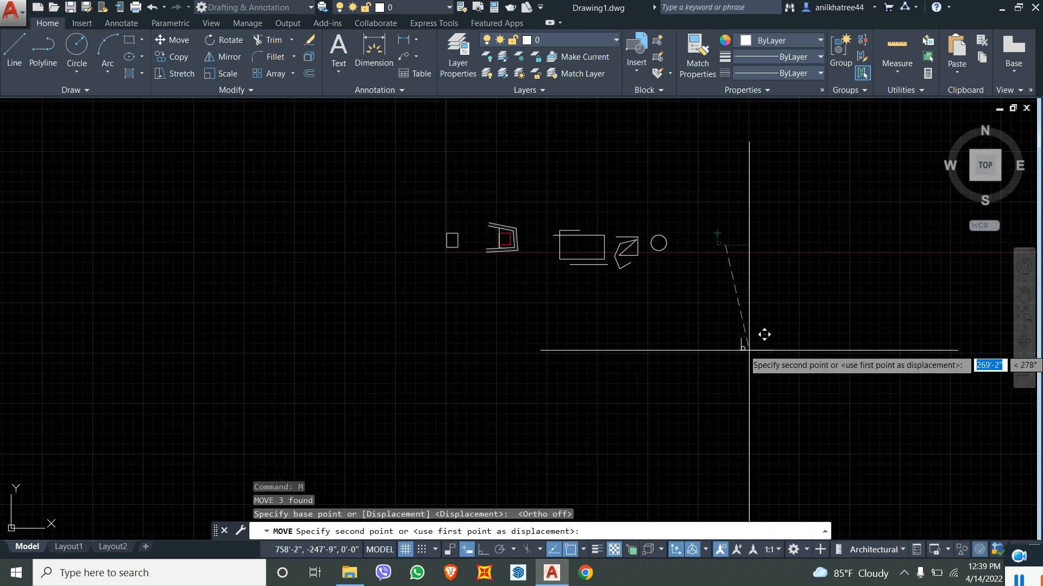
pyautogui.click(587, 327)
# - Mirror the L-shape and circle about a near-vertical line through the horizontal line's east end, erasing the source objects
pyautogui.scroll(5, 582, 321)
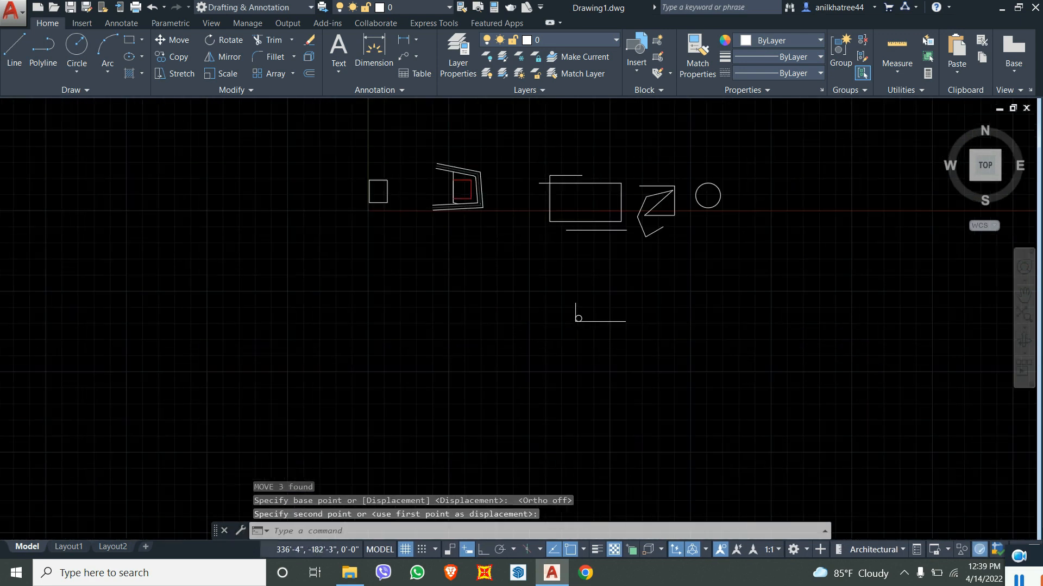
pyautogui.scroll(-2, 304, 505)
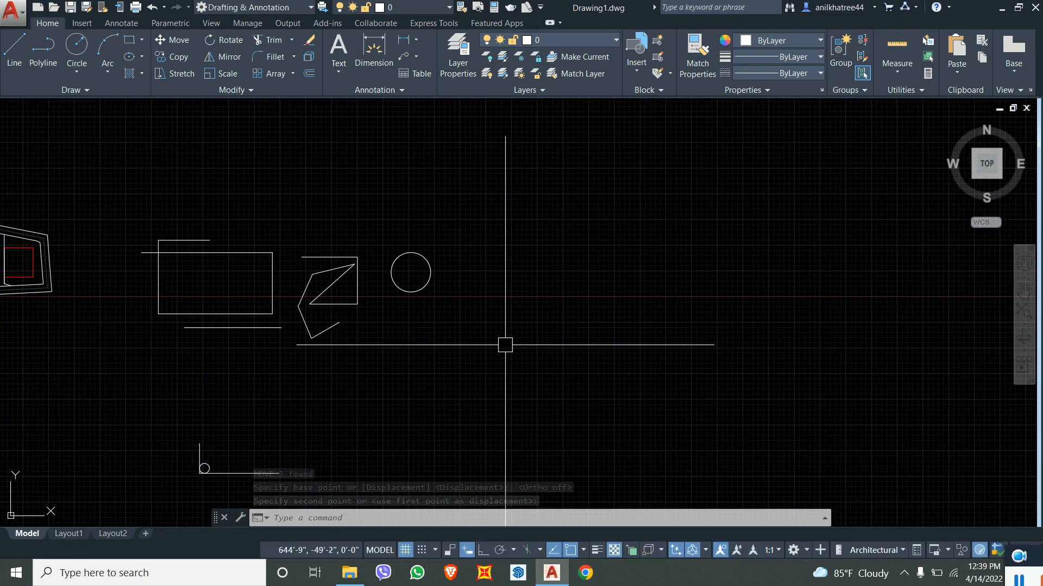
pyautogui.moveTo(431, 374); pyautogui.dragTo(612, 298, button='middle')
pyautogui.scroll(6, 415, 364)
pyautogui.scroll(-3, 410, 380)
pyautogui.moveTo(414, 430); pyautogui.dragTo(449, 349, button='middle')
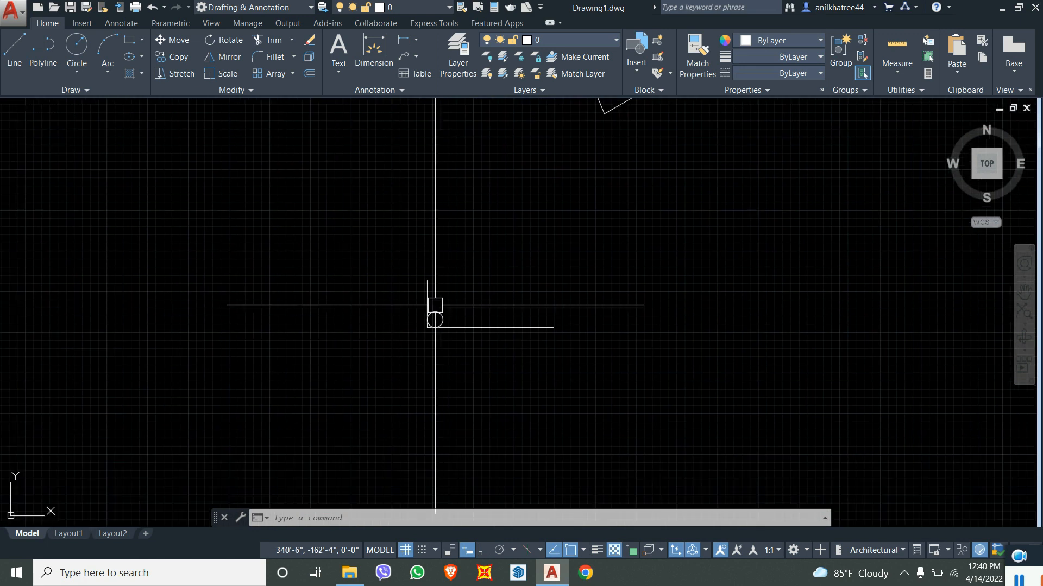
pyautogui.click(533, 419)
pyautogui.click(386, 309)
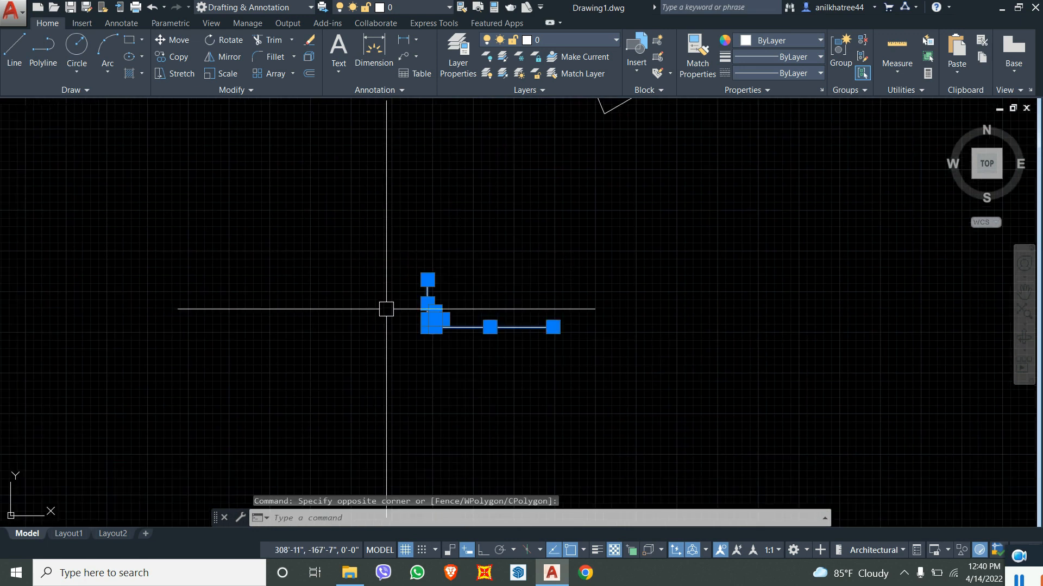
pyautogui.write('MI')
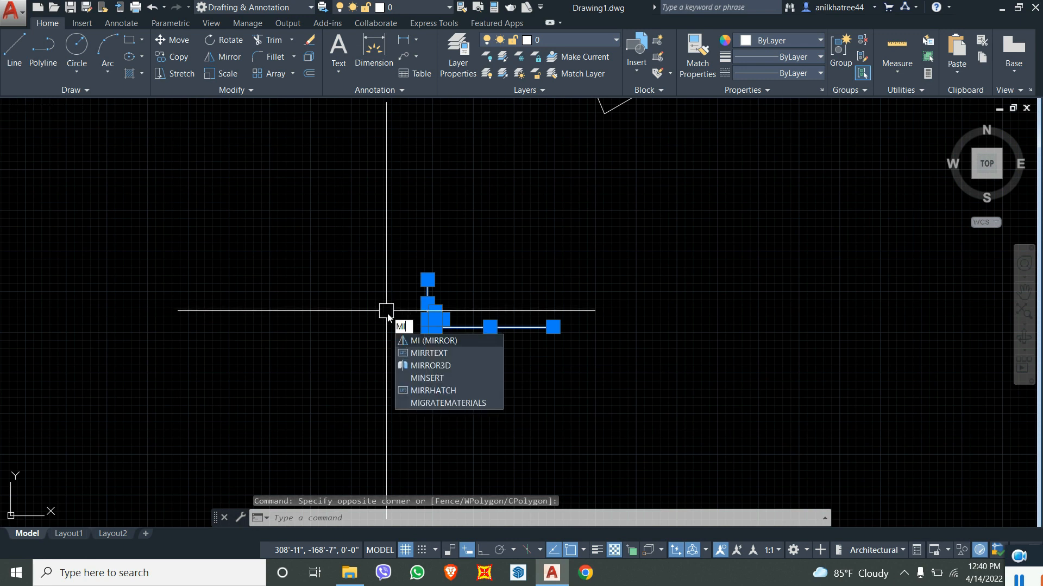
pyautogui.press('Return')
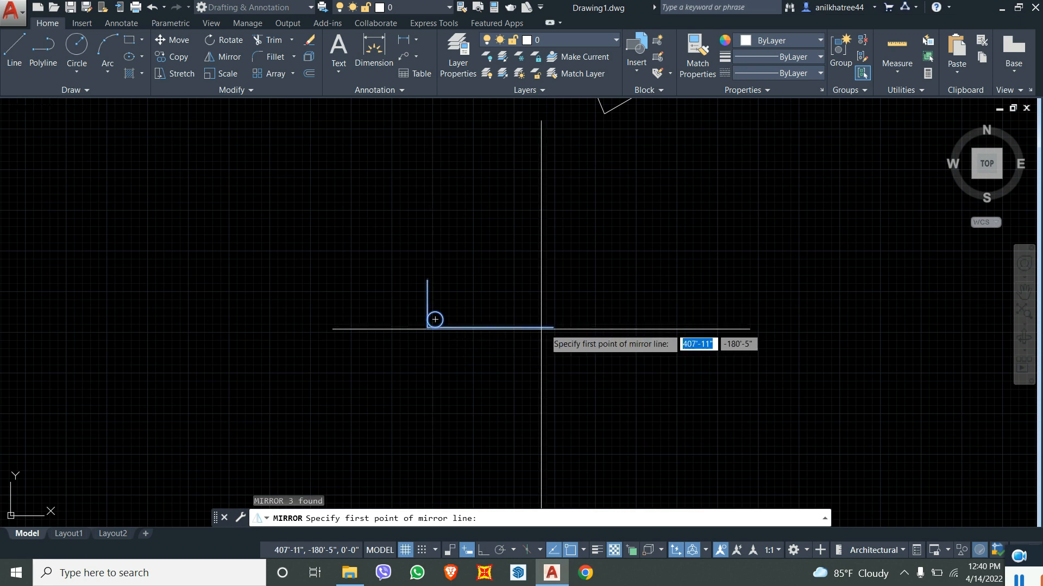
pyautogui.click(552, 327)
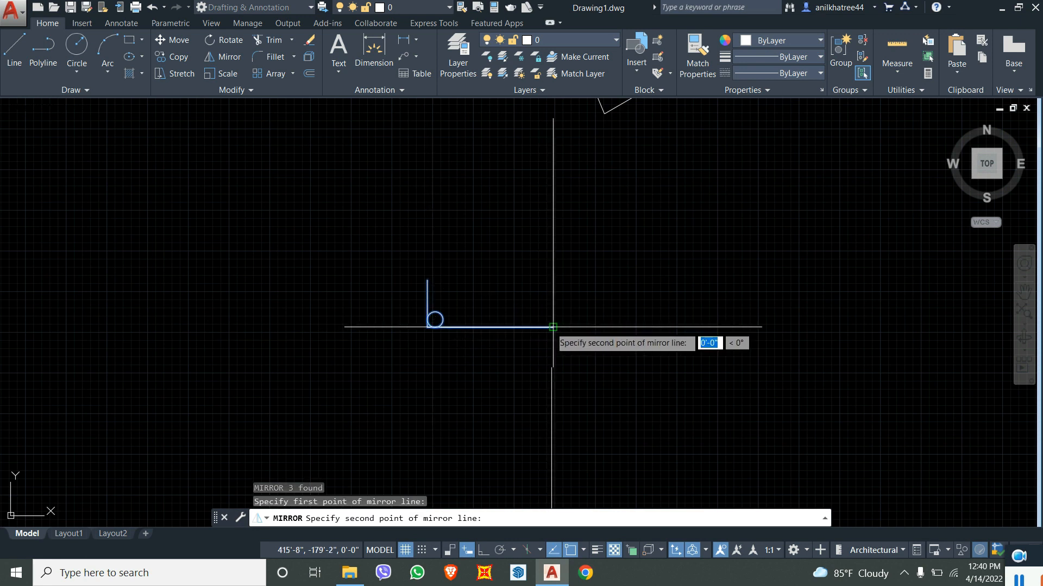
pyautogui.click(551, 395)
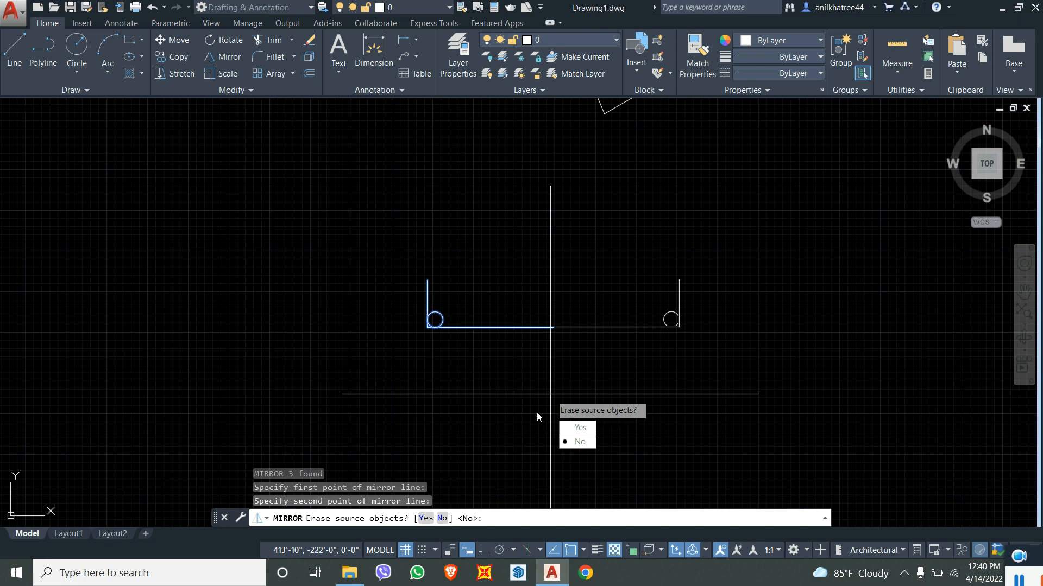
pyautogui.click(580, 428)
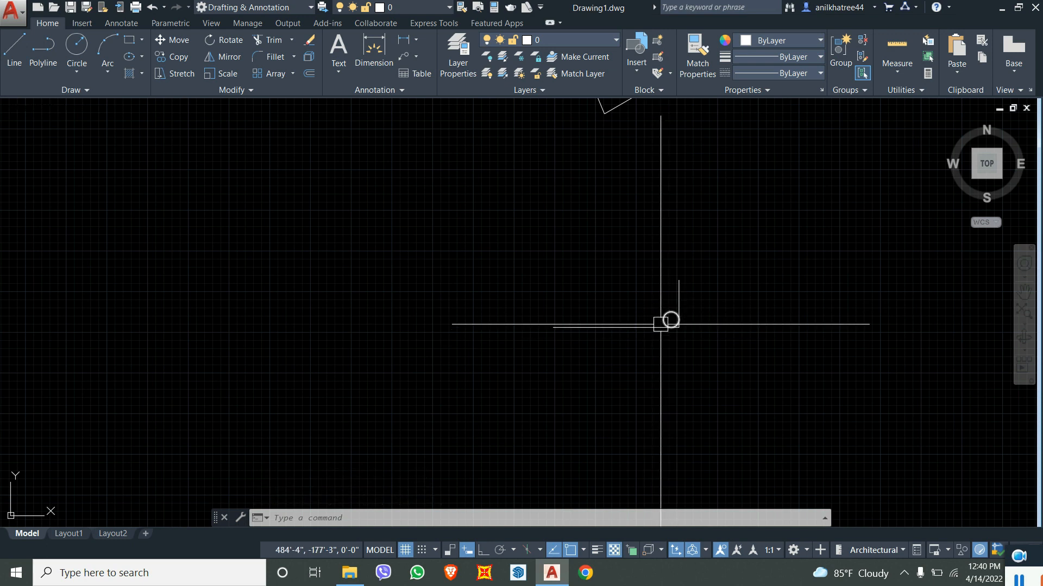
# - Draw two connected angled line segments descending eastward in the empty area northeast of the mirrored L-shape
pyautogui.scroll(-2, 337, 287)
pyautogui.scroll(2, 570, 290)
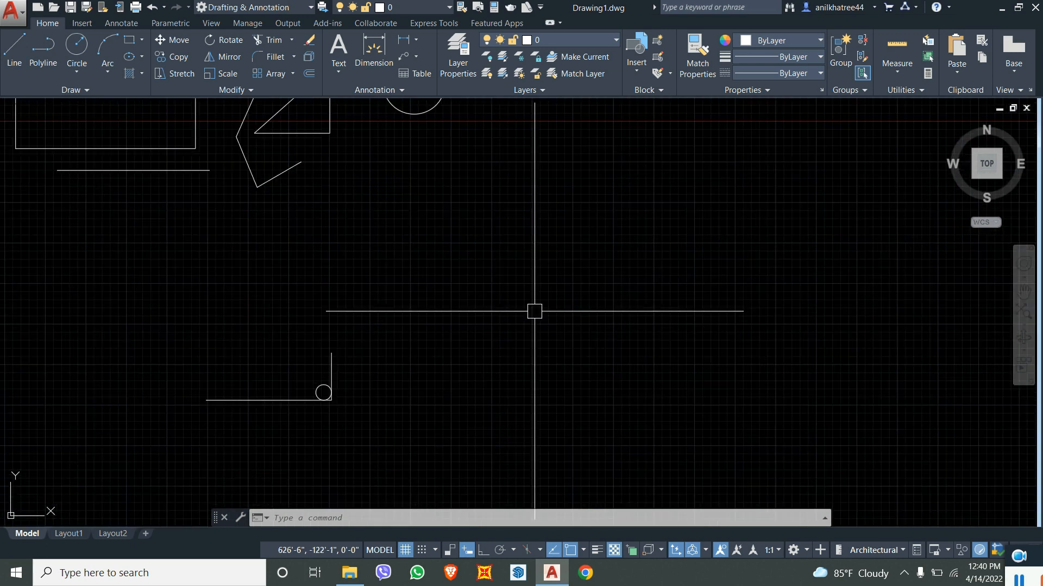
pyautogui.press('l')
pyautogui.press('Return')
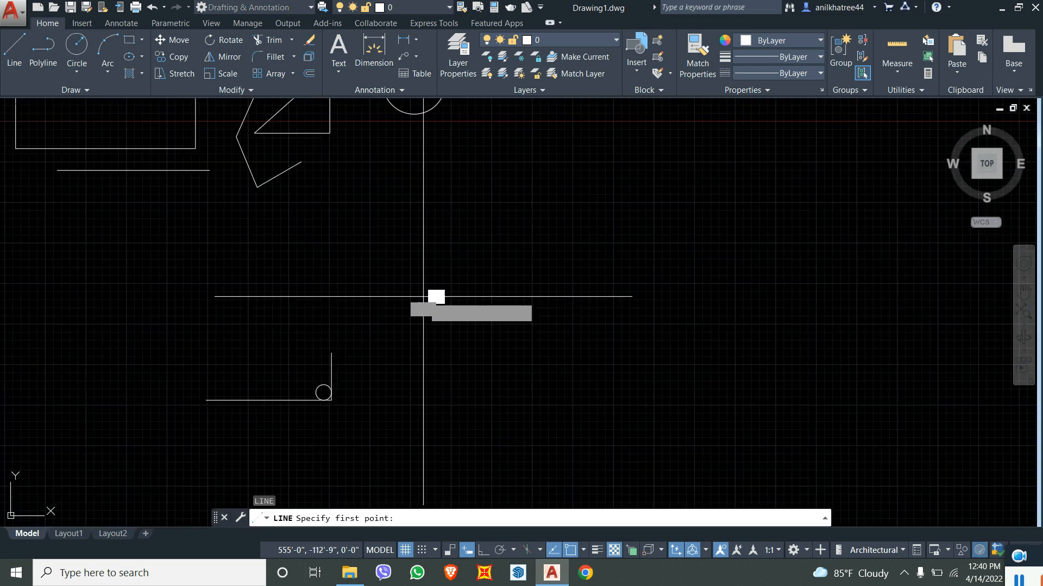
pyautogui.click(423, 296)
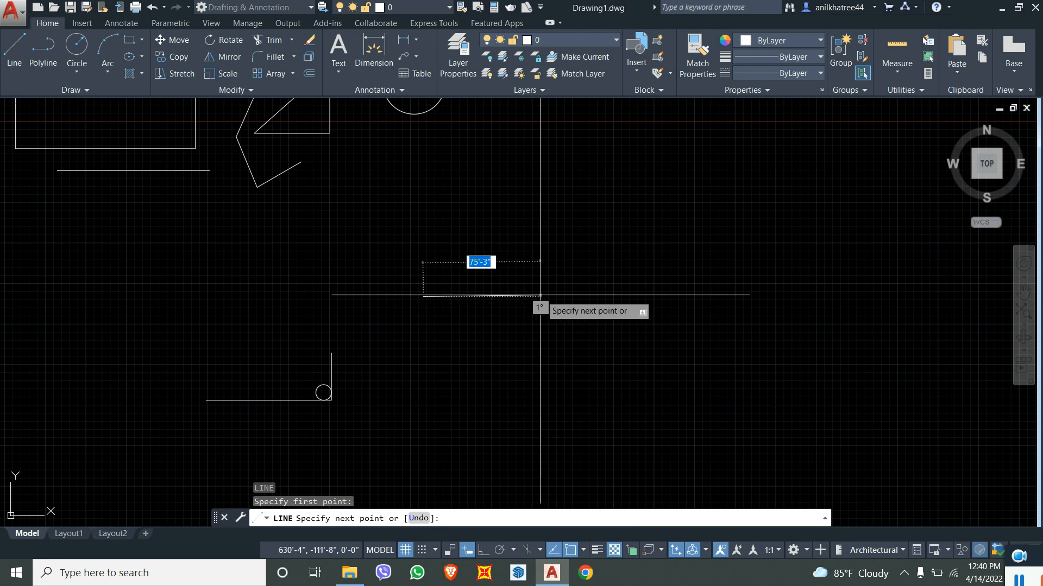
pyautogui.click(505, 321)
pyautogui.click(533, 347)
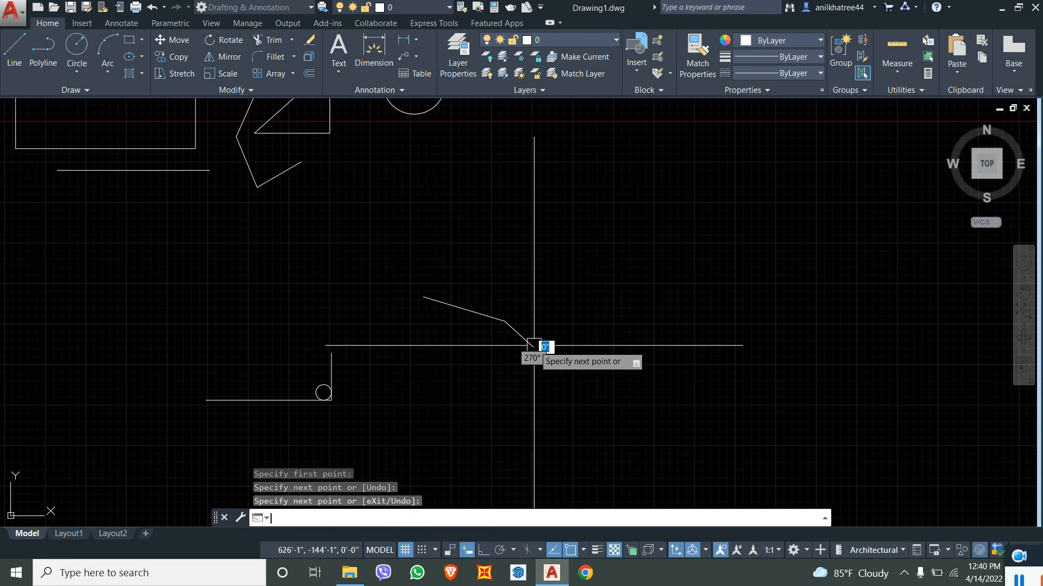
pyautogui.scroll(6, 495, 316)
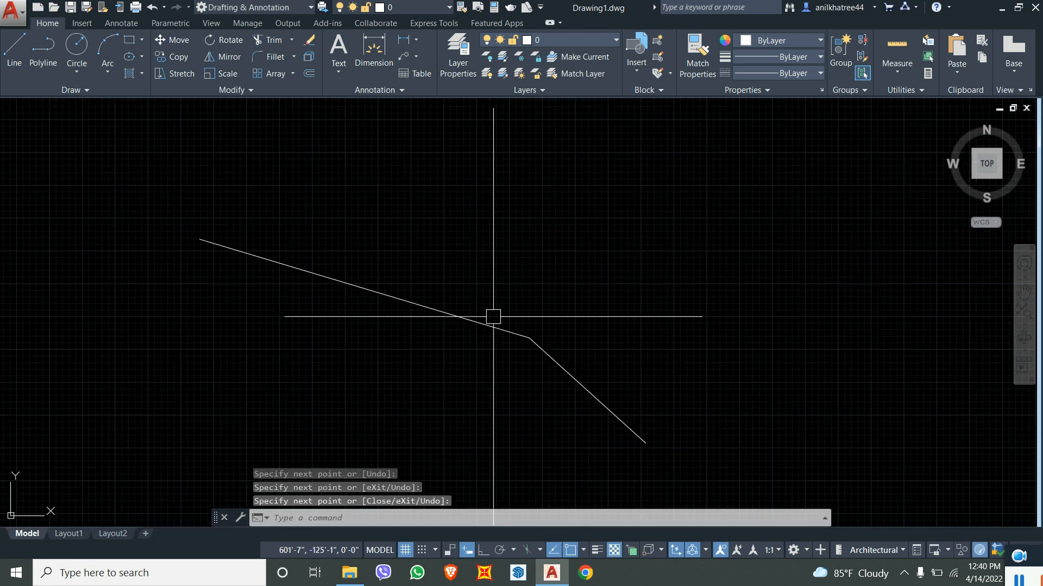
pyautogui.press('Return')
# - Join the two angled segments into one polyline, select it to check the join, and clear the selection
pyautogui.click(551, 359)
pyautogui.click(468, 320)
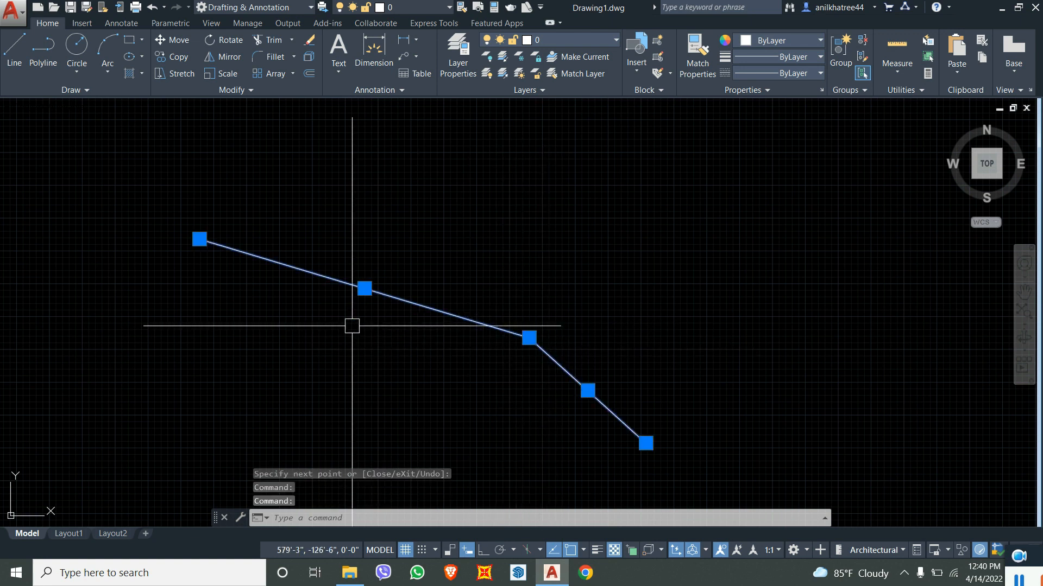
pyautogui.press('Return')
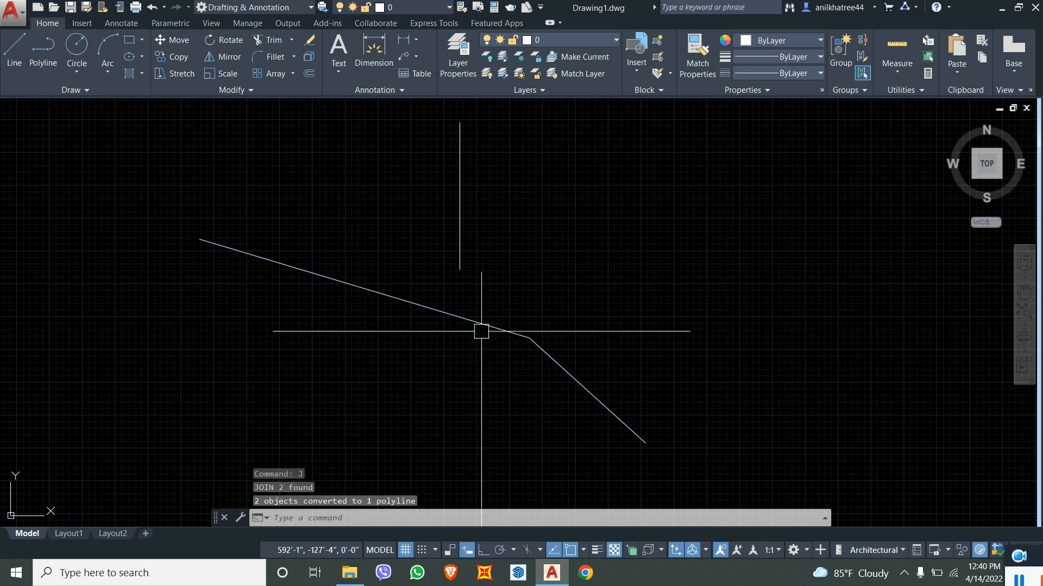
pyautogui.click(488, 328)
pyautogui.press('Escape')
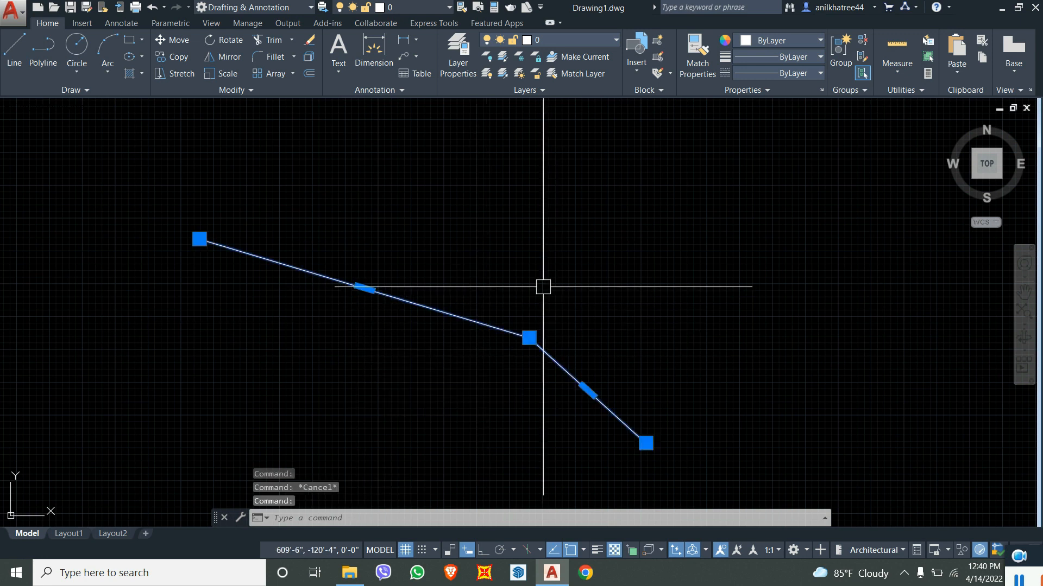
pyautogui.press('Escape')
# - Hatch the inside of the small circle in the mirrored L-shape with the ANGLE pattern
pyautogui.scroll(-8, 521, 303)
pyautogui.scroll(10, 389, 340)
pyautogui.moveTo(523, 389); pyautogui.dragTo(492, 275, button='middle')
pyautogui.write('h')
pyautogui.press('Return')
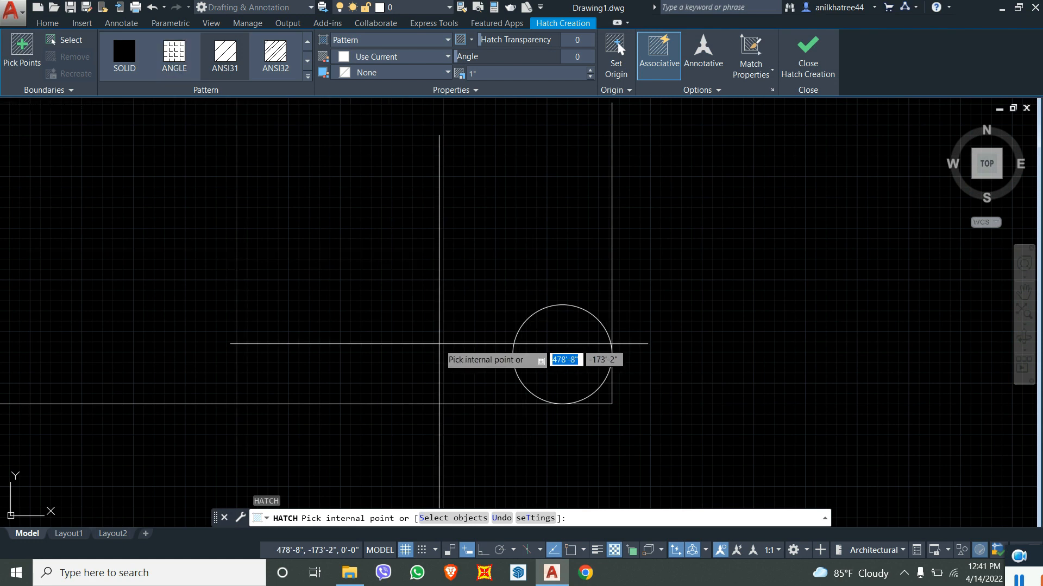
pyautogui.click(535, 355)
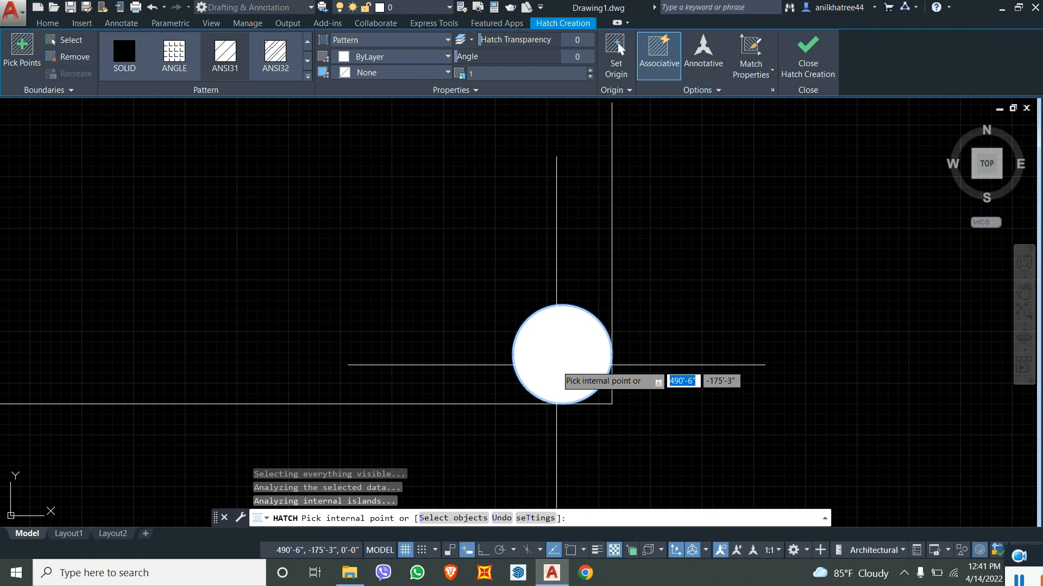
pyautogui.click(184, 66)
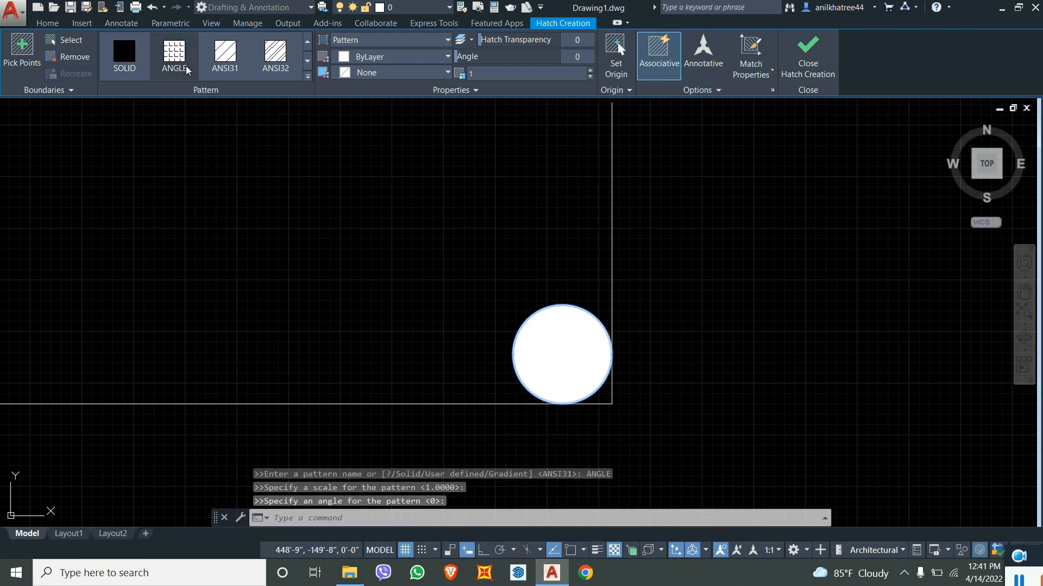
# - Try a scale of 1000 for the circle's hatch pattern and change it to 20
pyautogui.write('1000')
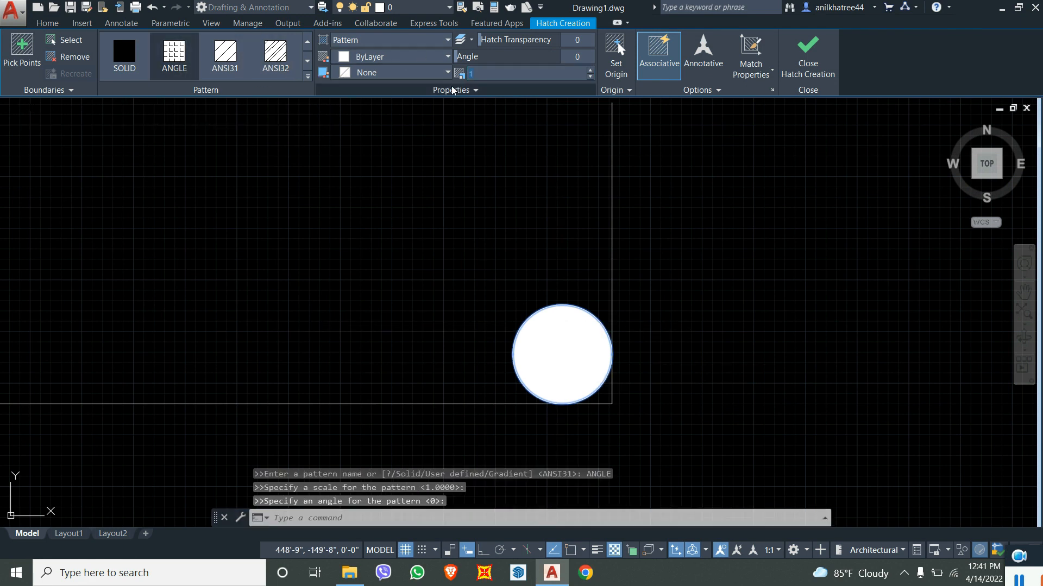
pyautogui.press('Return')
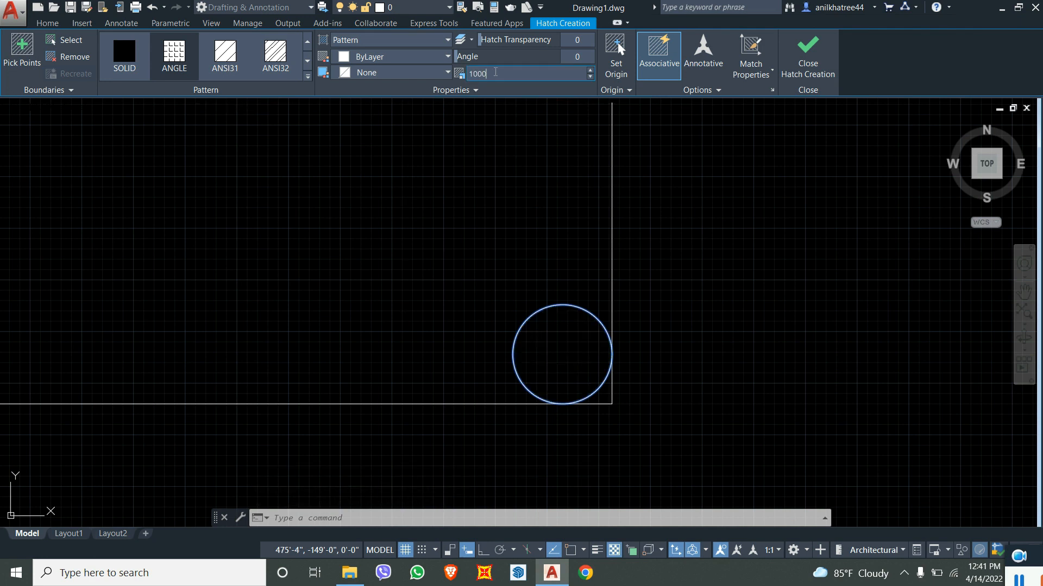
pyautogui.press('Return')
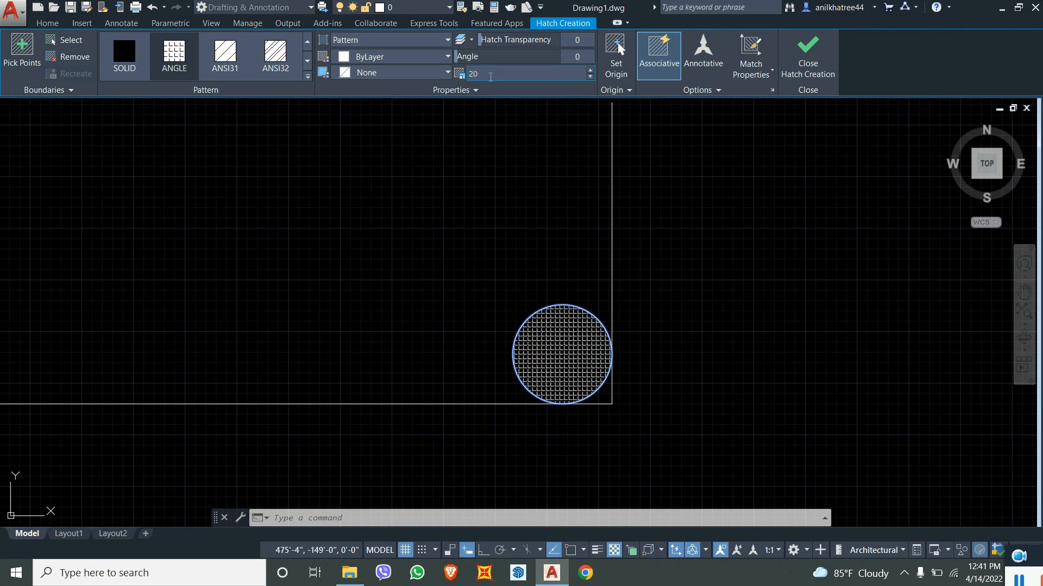
# - Try the ANSI31 and ANSI32 patterns on the circle's hatch and switch it to AR-RSHKE
pyautogui.scroll(4, 545, 340)
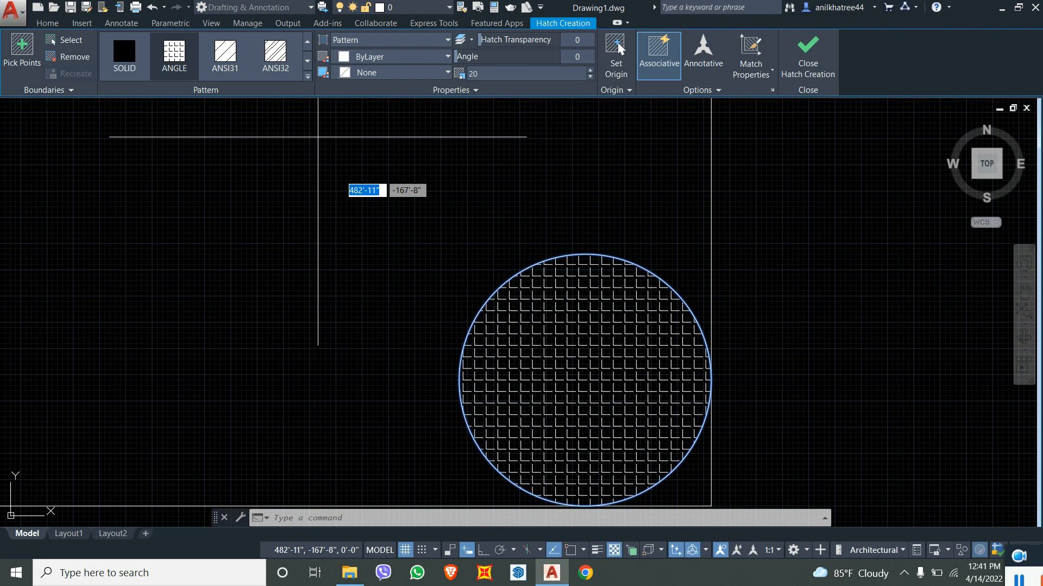
pyautogui.click(225, 60)
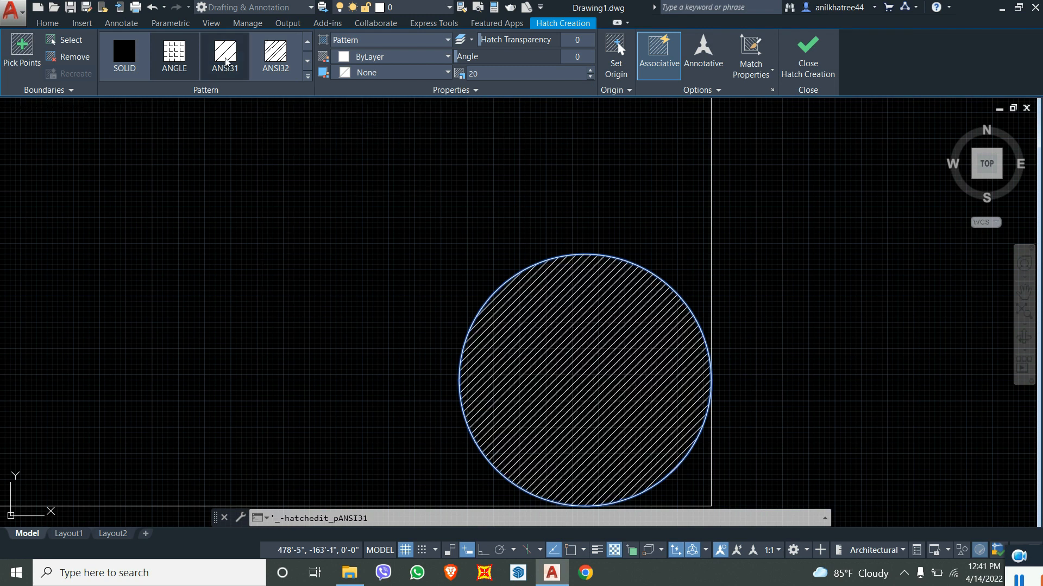
pyautogui.click(265, 64)
pyautogui.click(311, 78)
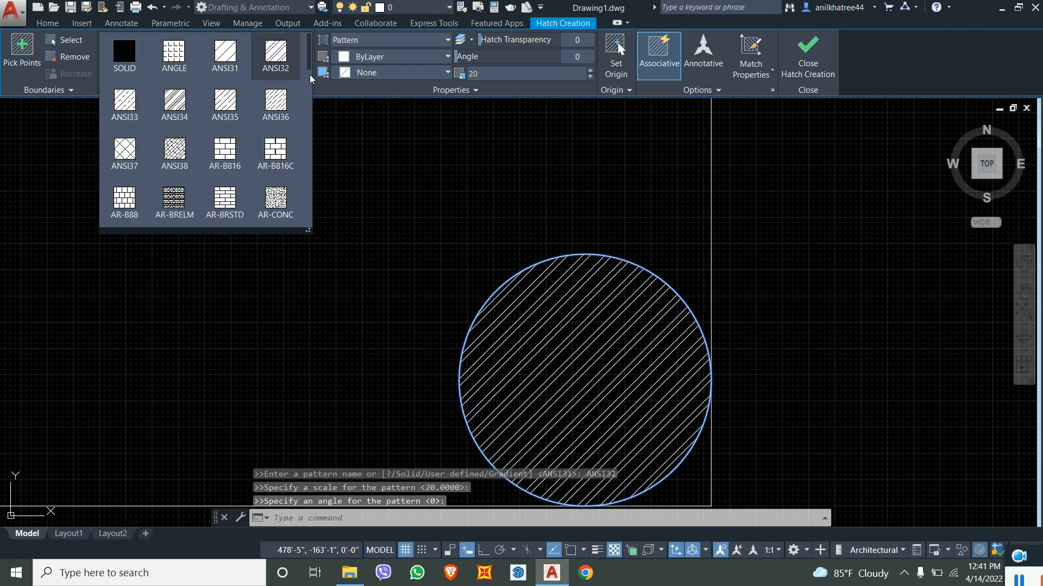
pyautogui.scroll(-1, 275, 114)
pyautogui.click(275, 120)
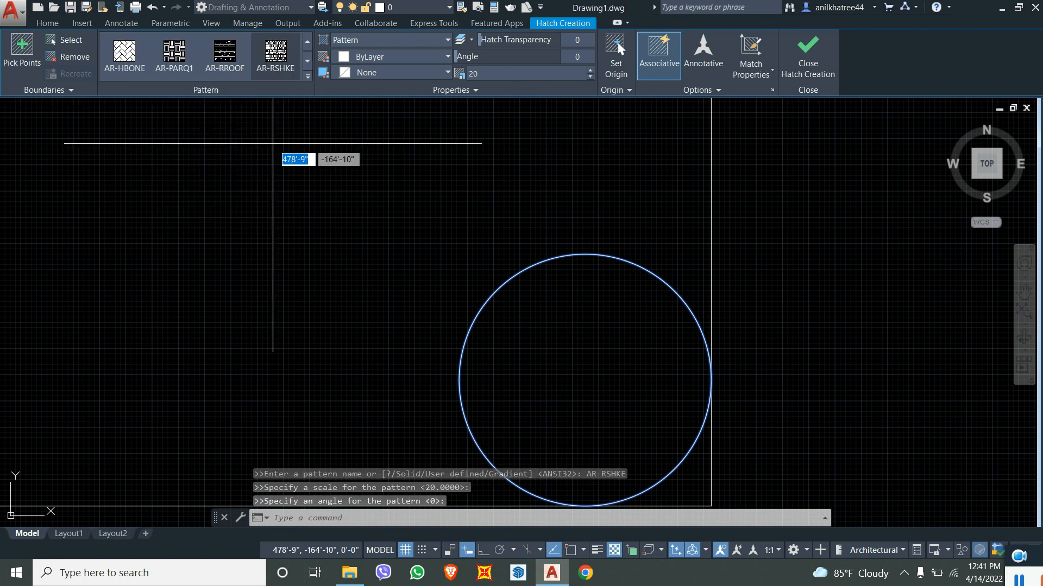
# - Switch the small circle's hatch to the BRICK pattern at scale 20 and finish the hatch
pyautogui.click(306, 79)
pyautogui.click(269, 160)
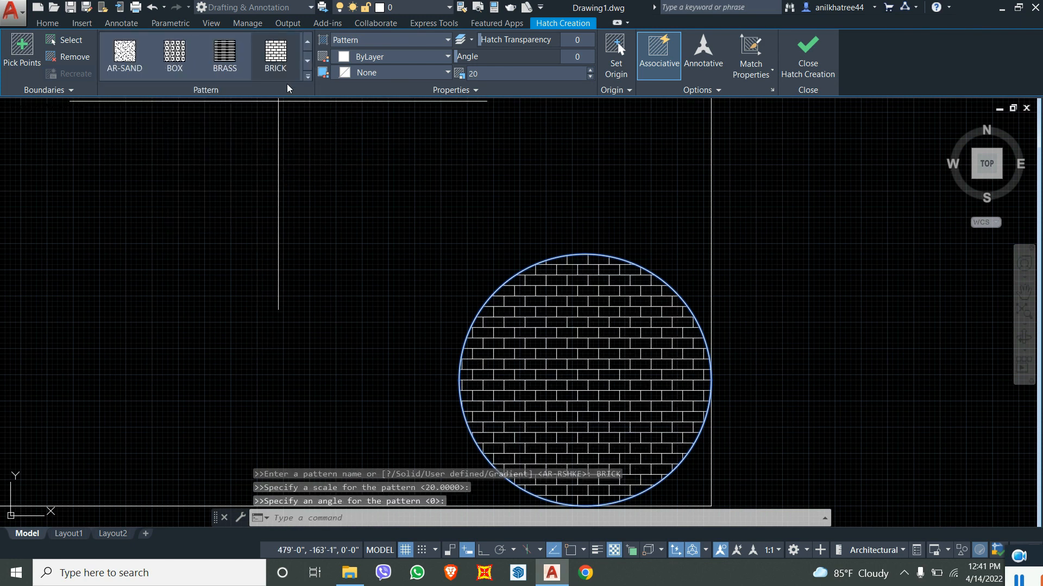
pyautogui.scroll(-8, 348, 236)
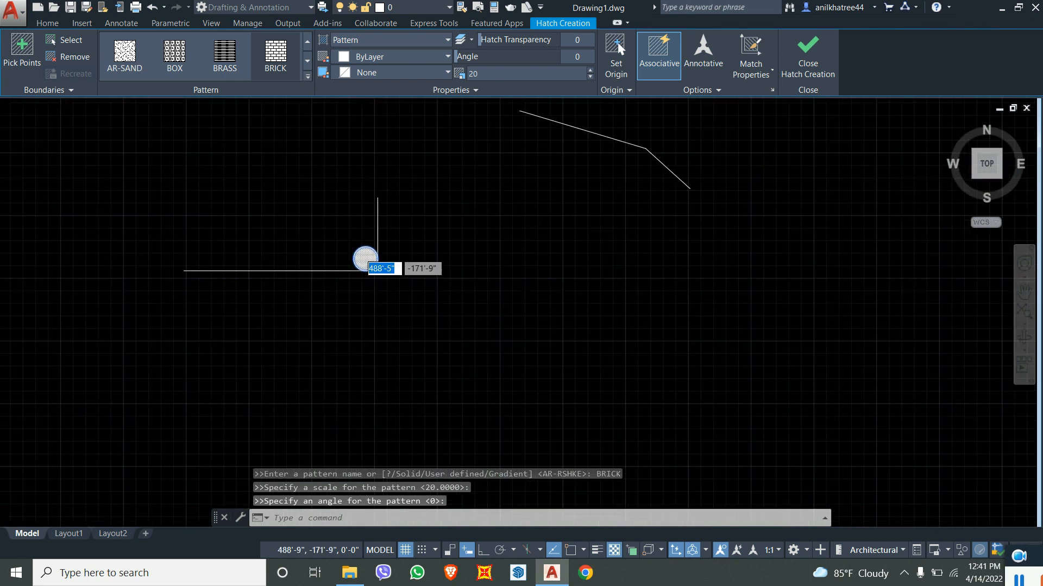
pyautogui.press('Escape')
# - Draw an open polyline with eight straight segments in the empty area between the hatched circle and the two-segment polyline
pyautogui.scroll(4, 358, 276)
pyautogui.moveTo(373, 226); pyautogui.dragTo(392, 330, button='middle')
pyautogui.scroll(-8, 392, 330)
pyautogui.scroll(5, 498, 344)
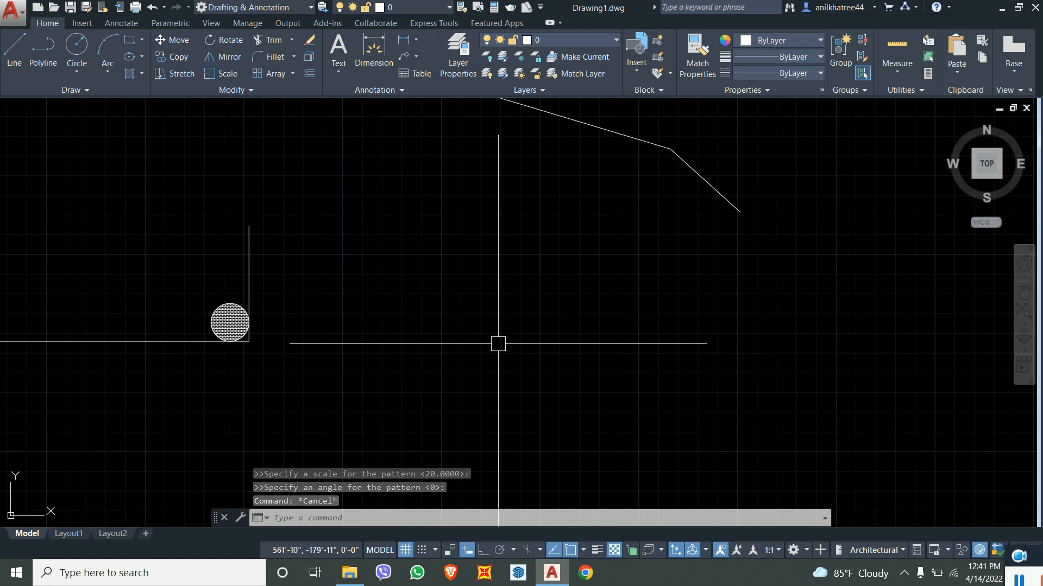
pyautogui.press('Return')
pyautogui.click(469, 302)
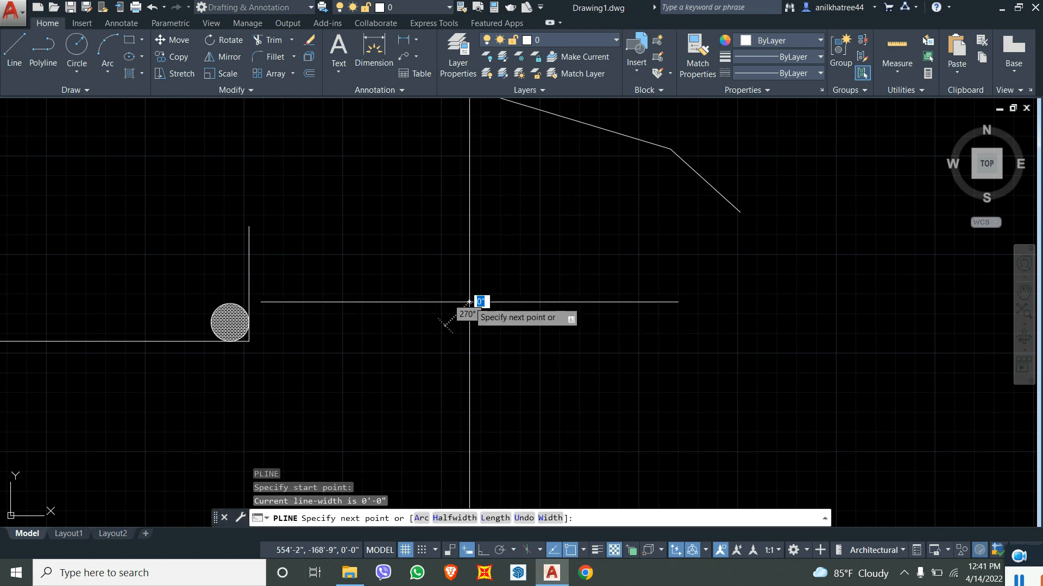
pyautogui.click(633, 326)
pyautogui.click(553, 418)
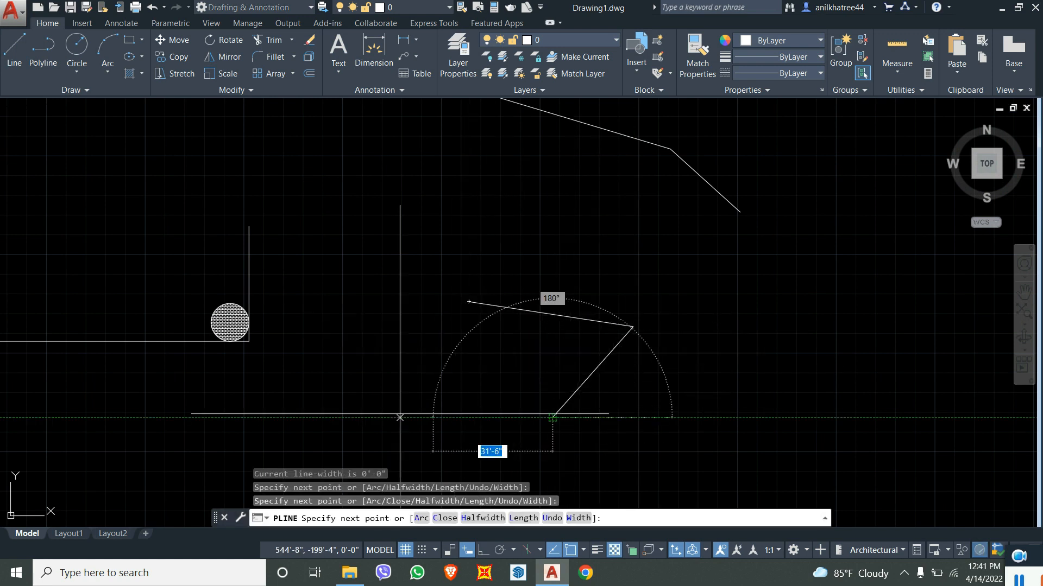
pyautogui.click(378, 403)
pyautogui.click(377, 298)
pyautogui.click(409, 221)
pyautogui.click(581, 247)
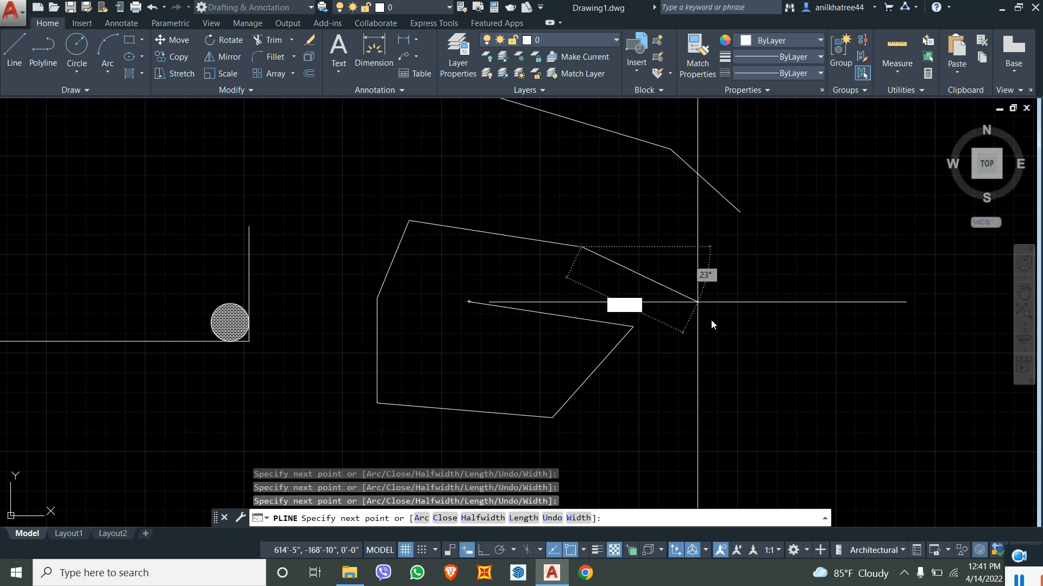
pyautogui.click(702, 337)
pyautogui.click(693, 424)
pyautogui.press('Return')
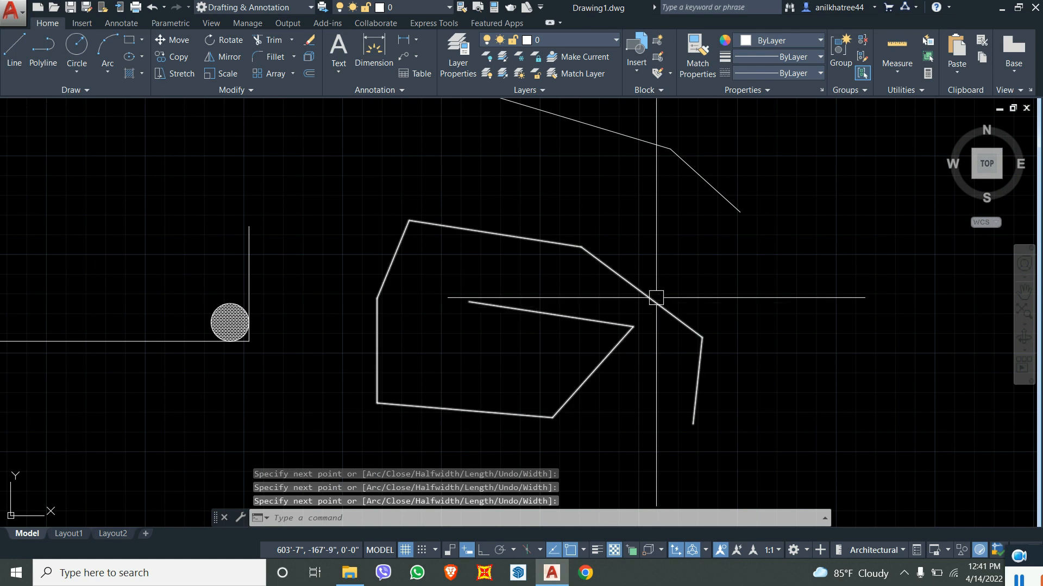
# - Select the eight-segment polyline to check that it is a single object, and clear the selection
pyautogui.click(656, 298)
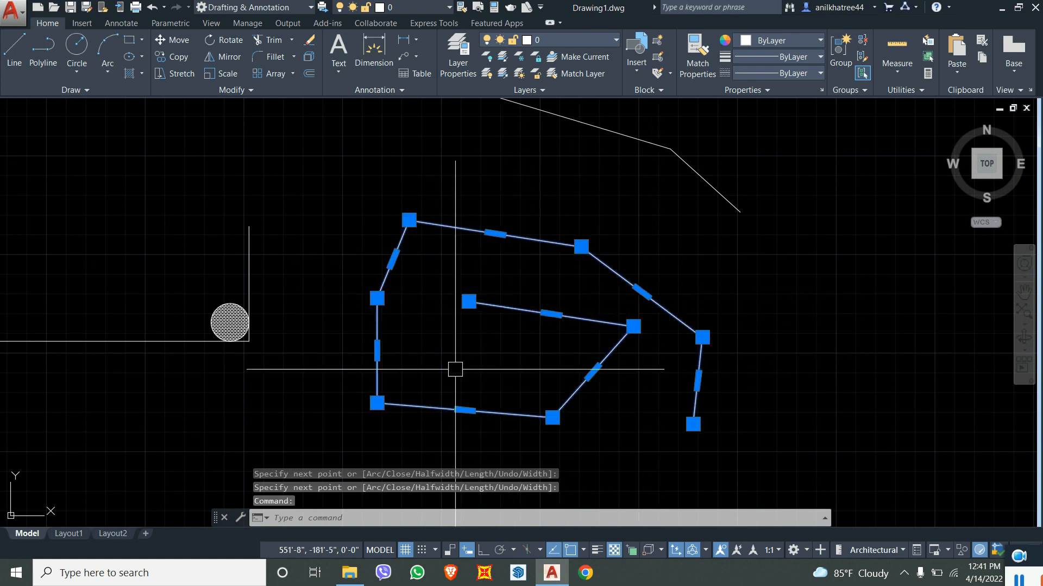
pyautogui.scroll(-5, 467, 312)
pyautogui.scroll(5, 561, 338)
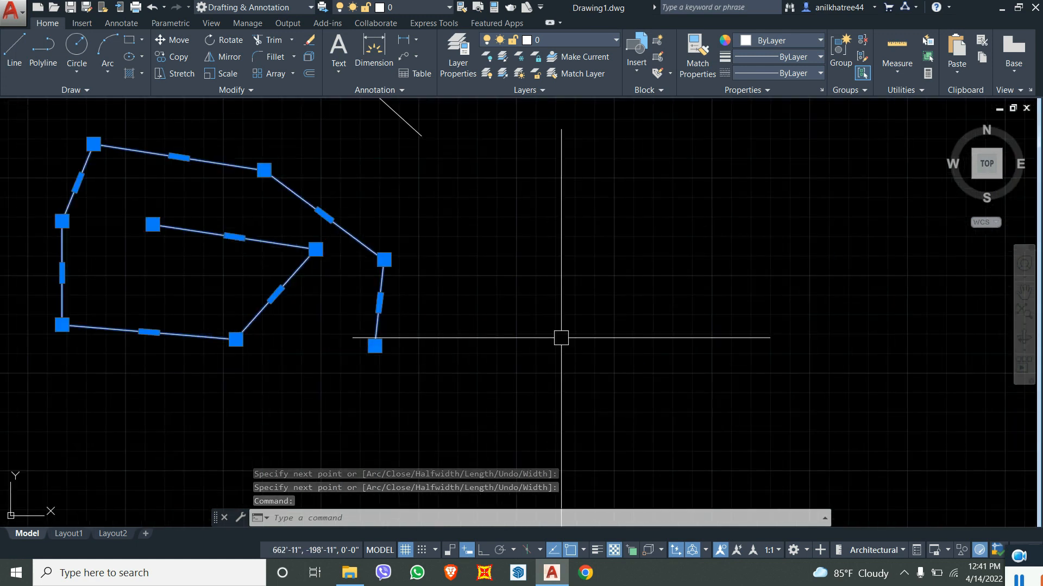
pyautogui.press('Escape')
# - Draw a zigzag chain of six connected segments with the Line command, to the right of the eight-segment polyline
pyautogui.write('l')
pyautogui.press('Return')
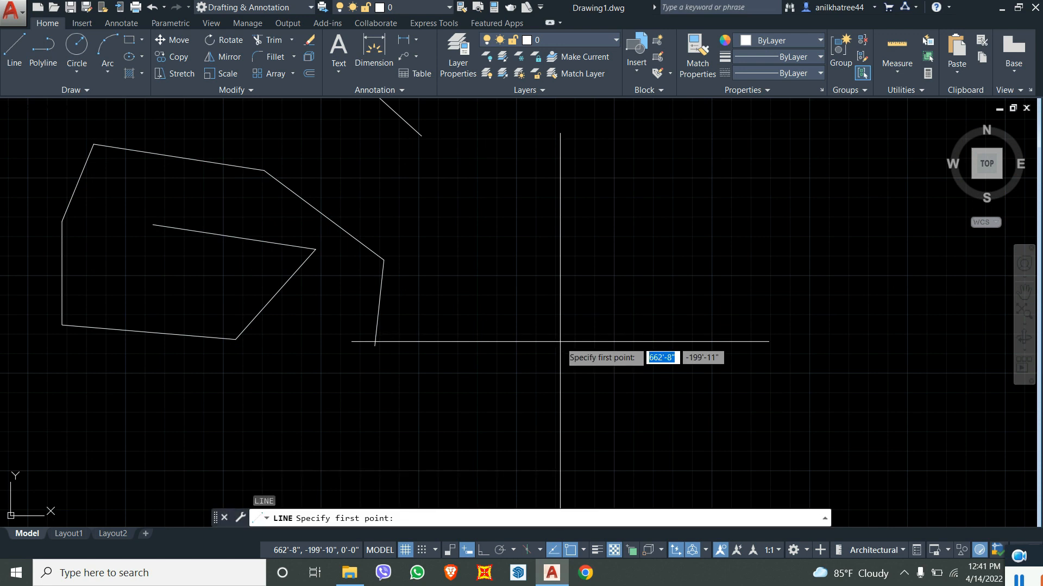
pyautogui.click(683, 213)
pyautogui.click(574, 280)
pyautogui.click(604, 394)
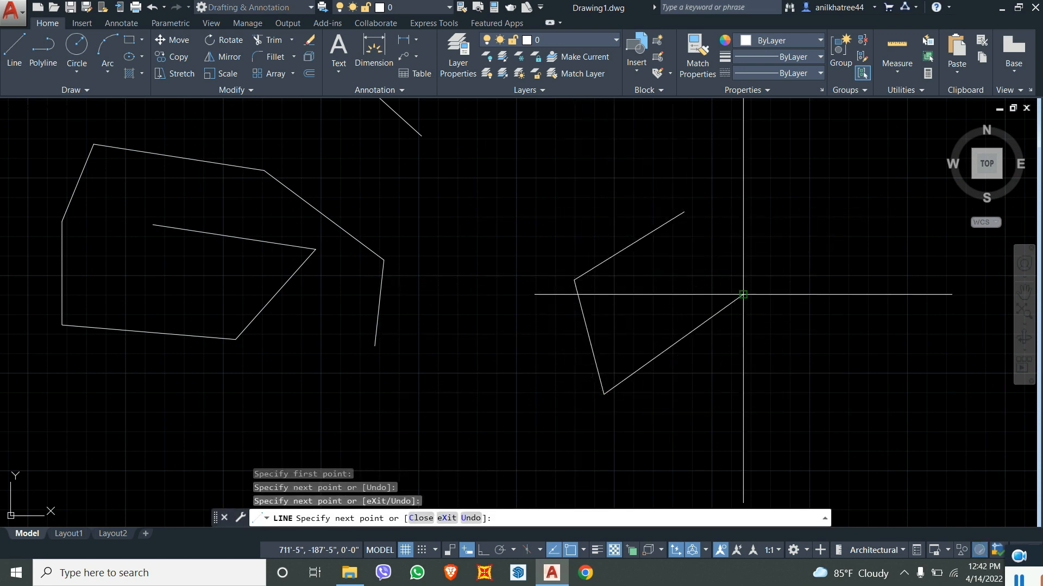
pyautogui.click(742, 295)
pyautogui.click(742, 437)
pyautogui.click(824, 363)
pyautogui.click(791, 184)
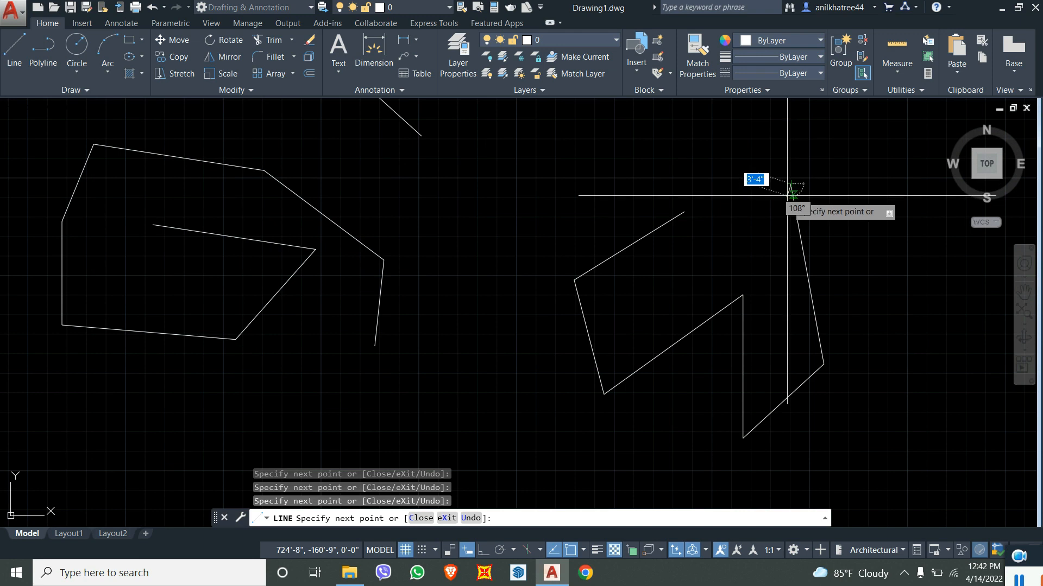
pyautogui.press('Return')
# - Select several zigzag segments one by one and the eight-segment polyline to compare lines with a polyline, and clear the selection
pyautogui.click(797, 247)
pyautogui.click(647, 235)
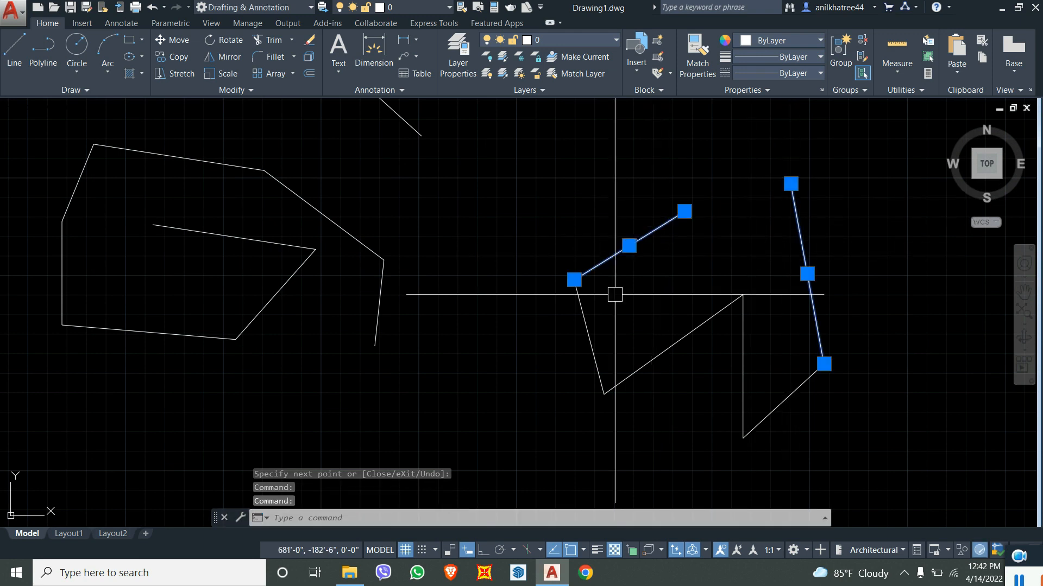
pyautogui.click(588, 331)
pyautogui.click(711, 329)
pyautogui.click(676, 327)
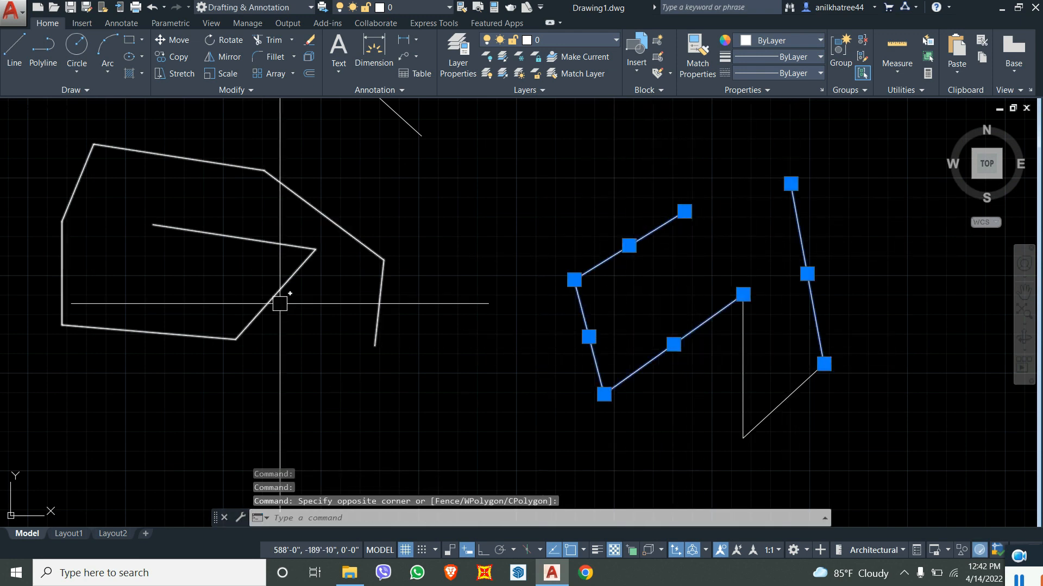
pyautogui.click(289, 248)
pyautogui.press('Escape')
pyautogui.press('Escape')
# - Begin a polyline below the existing shapes with a 20' arrowhead segment running left, starting half-width 0 and ending half-width 10', with Ortho on
pyautogui.scroll(2, 423, 371)
pyautogui.moveTo(423, 371); pyautogui.dragTo(576, 489, button='middle')
pyautogui.moveTo(549, 335); pyautogui.dragTo(629, 431, button='middle')
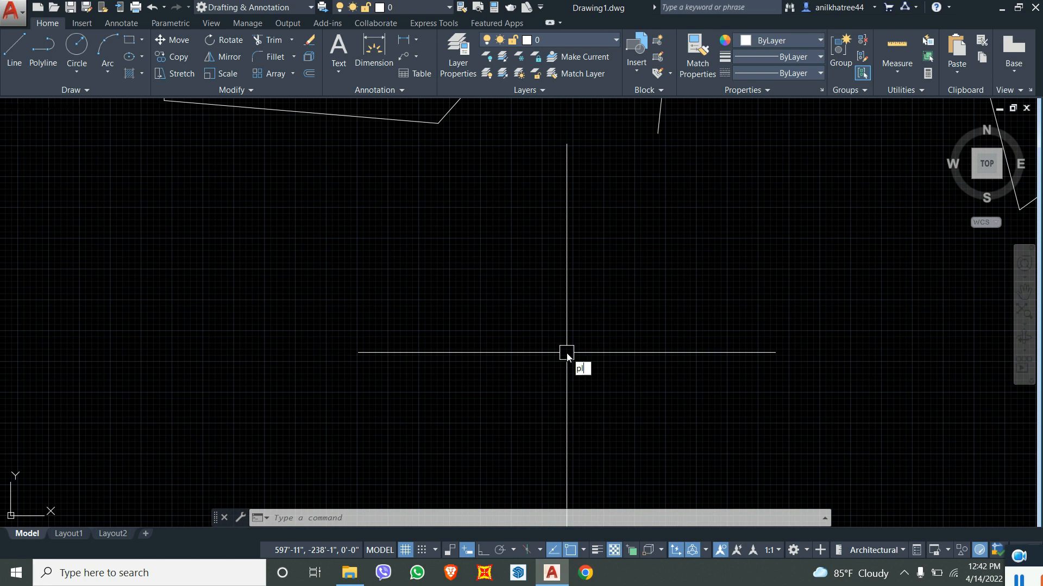
pyautogui.write('pl')
pyautogui.press('Return')
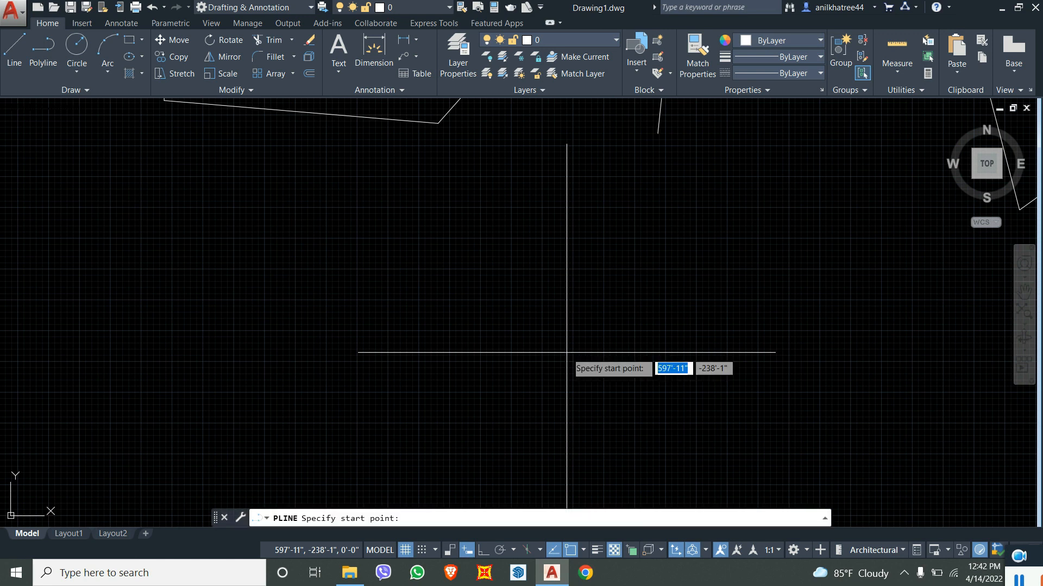
pyautogui.click(600, 330)
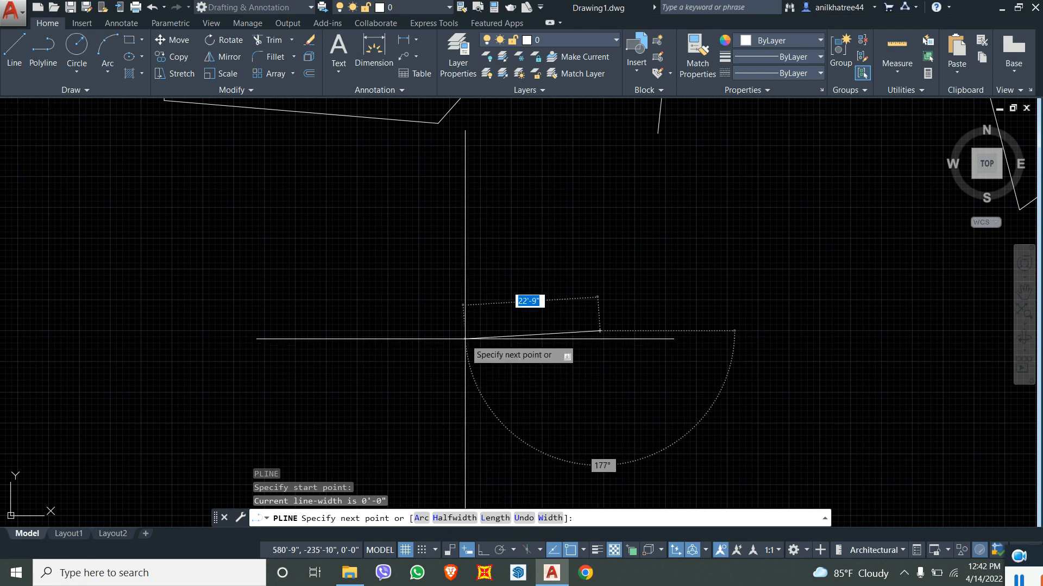
pyautogui.press('Return')
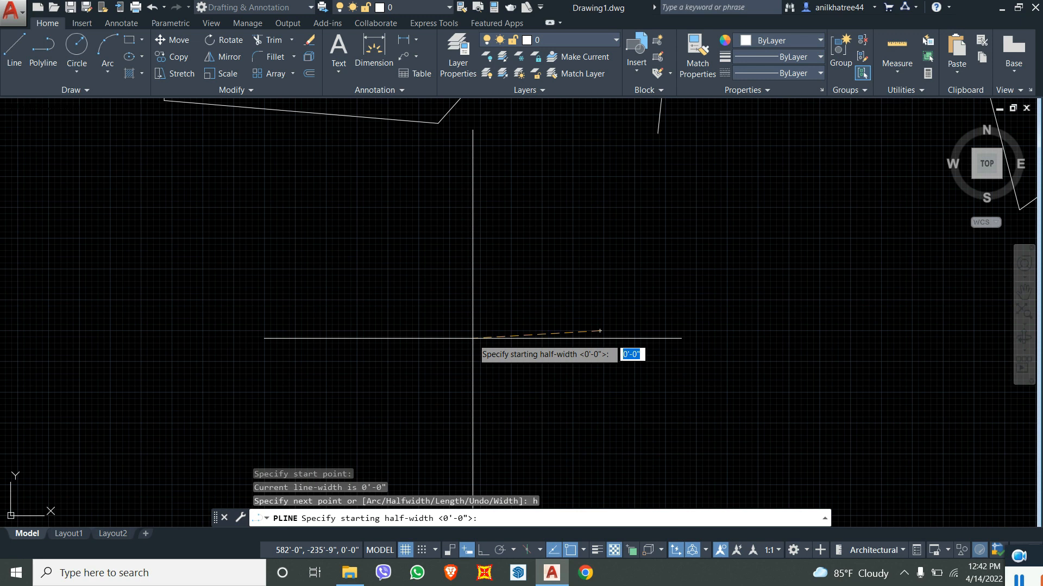
pyautogui.write('0')
pyautogui.press('Return')
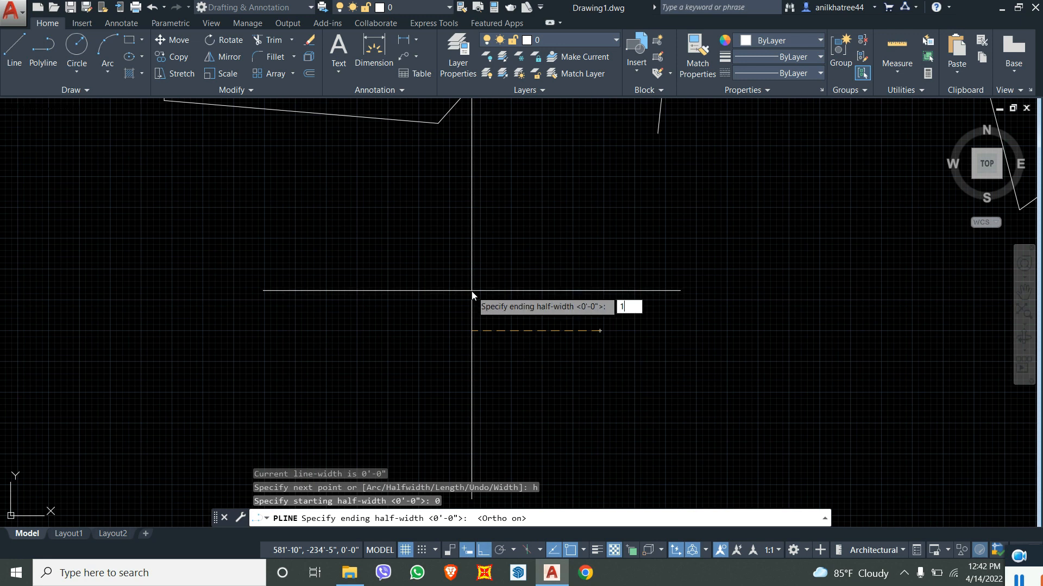
pyautogui.press('Return')
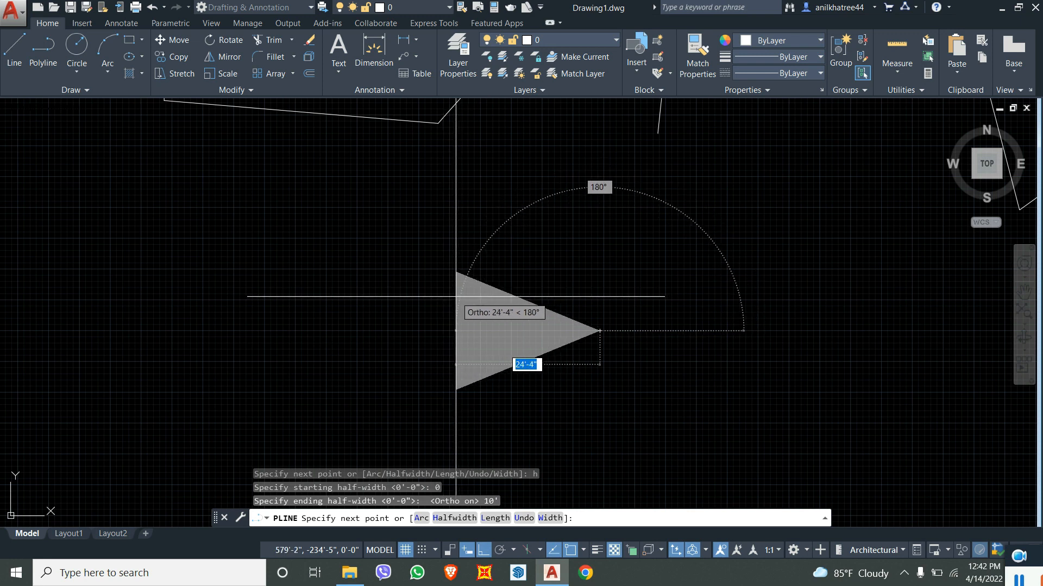
pyautogui.press('Return')
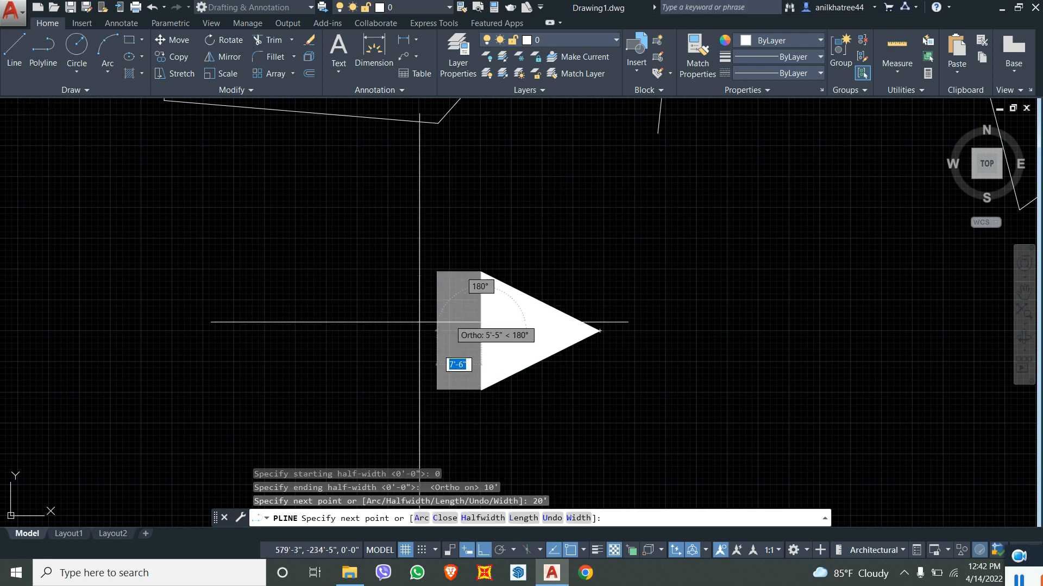
# - Set the starting and ending half-widths to 0, extend the arrow with a thin leftward shaft and a downward leg, and end the polyline
pyautogui.write('h')
pyautogui.press('Return')
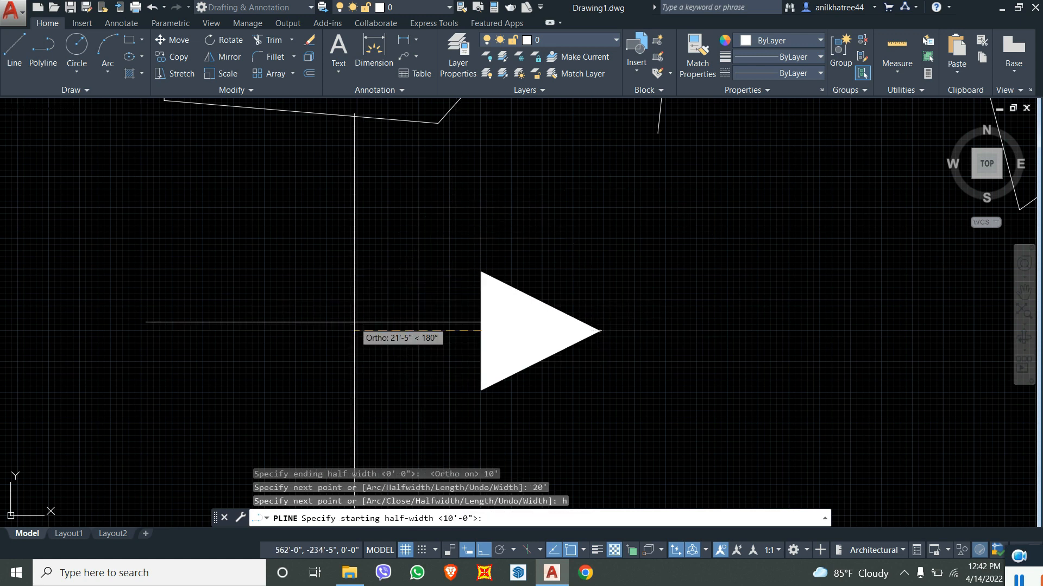
pyautogui.write('0')
pyautogui.press('Return')
pyautogui.write('0')
pyautogui.press('Return')
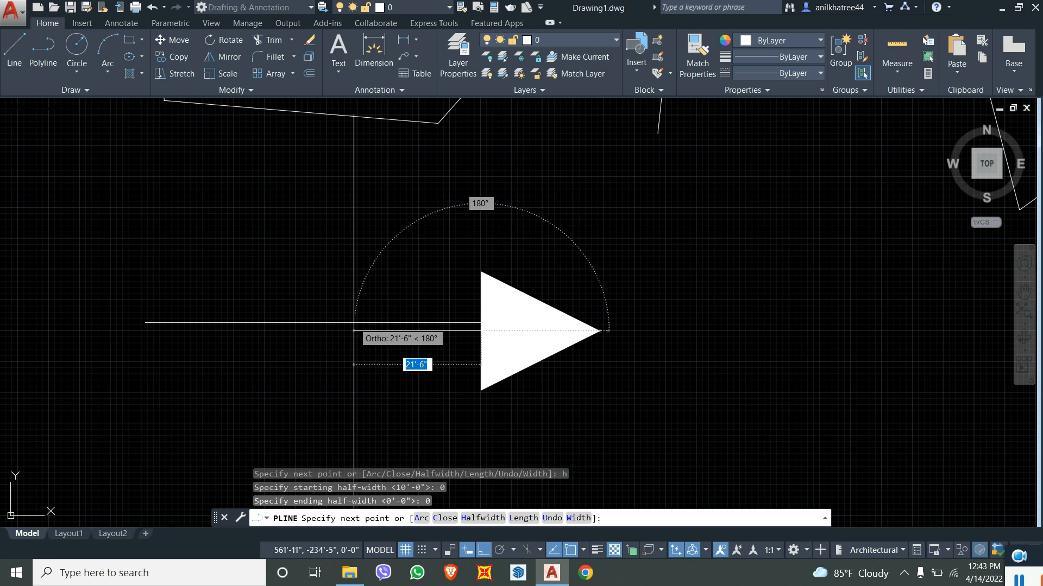
pyautogui.scroll(-1, 314, 400)
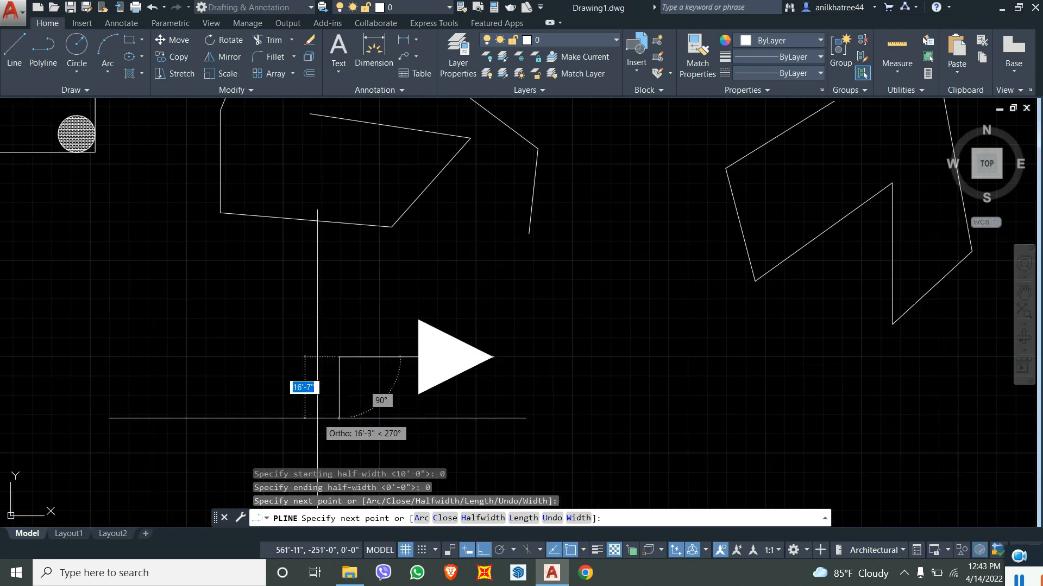
pyautogui.click(179, 358)
pyautogui.click(182, 493)
pyautogui.scroll(-2, 200, 384)
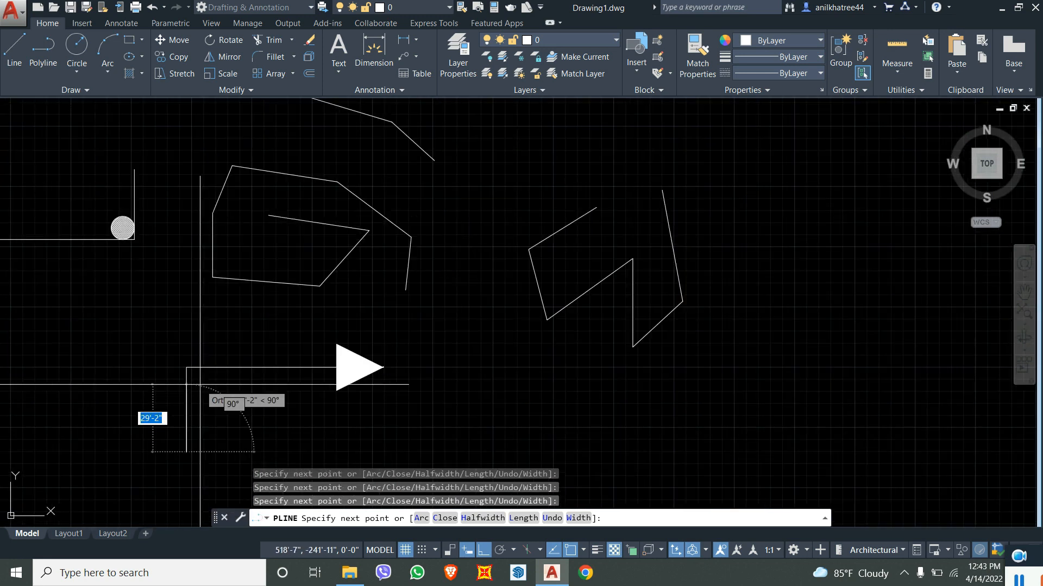
pyautogui.press('Return')
# - Select the arrow polyline with crossing windows to check that head and shaft are one object, and clear the selection
pyautogui.scroll(3, 206, 410)
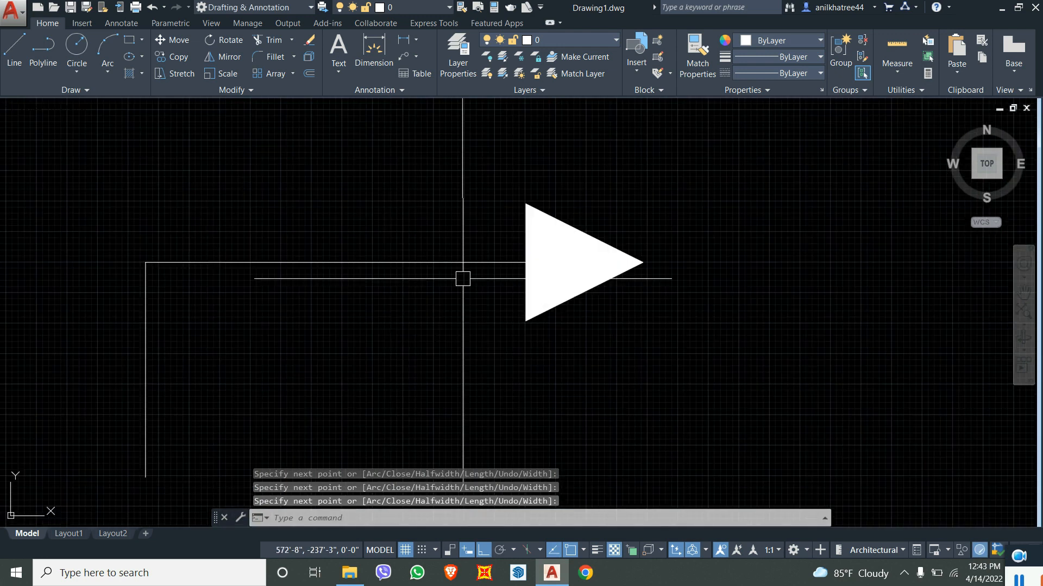
pyautogui.click(670, 450)
pyautogui.click(344, 199)
pyautogui.press('Escape')
pyautogui.scroll(-3, 296, 272)
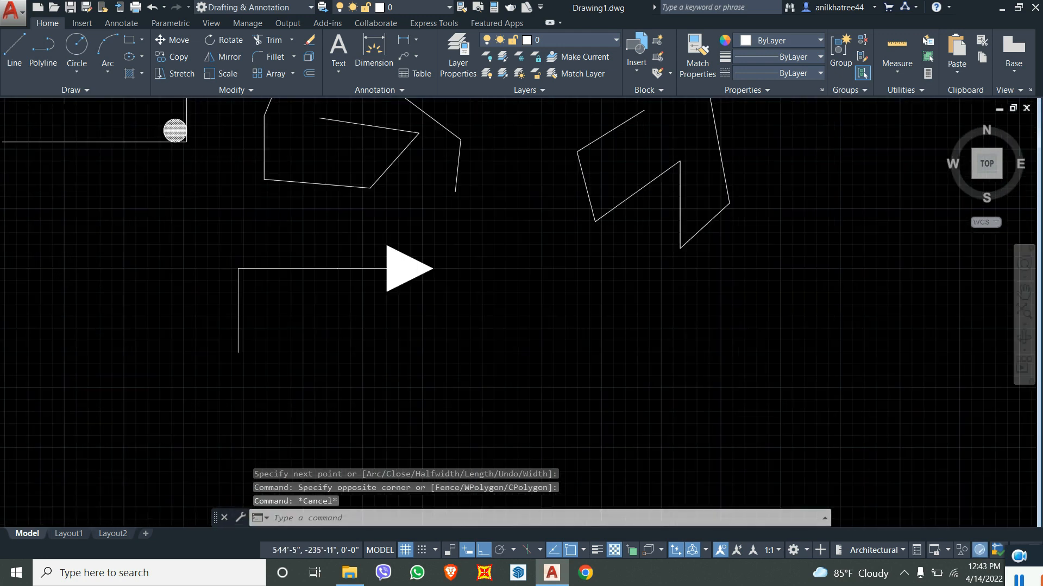
pyautogui.scroll(2, 342, 255)
pyautogui.click(479, 377)
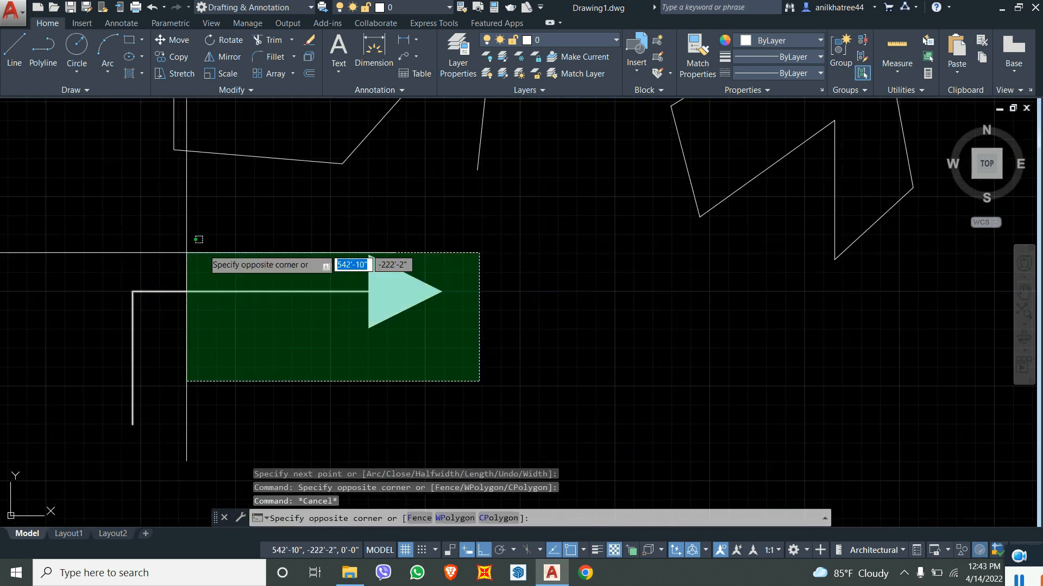
pyautogui.click(190, 253)
pyautogui.scroll(-3, 242, 314)
pyautogui.scroll(4, 322, 309)
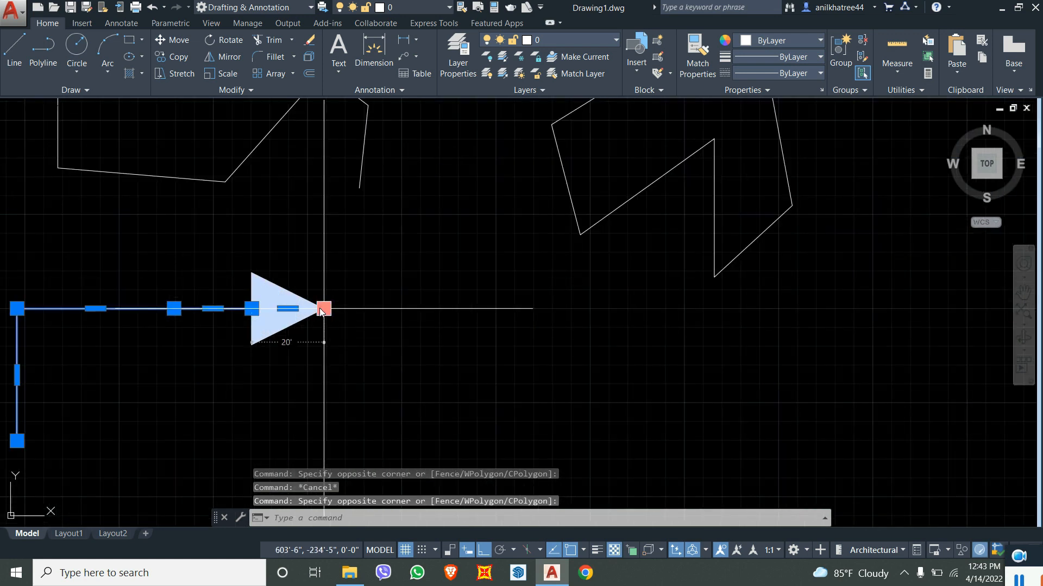
pyautogui.press('Escape')
pyautogui.scroll(-4, 302, 345)
pyautogui.moveTo(330, 332); pyautogui.dragTo(477, 358, button='middle')
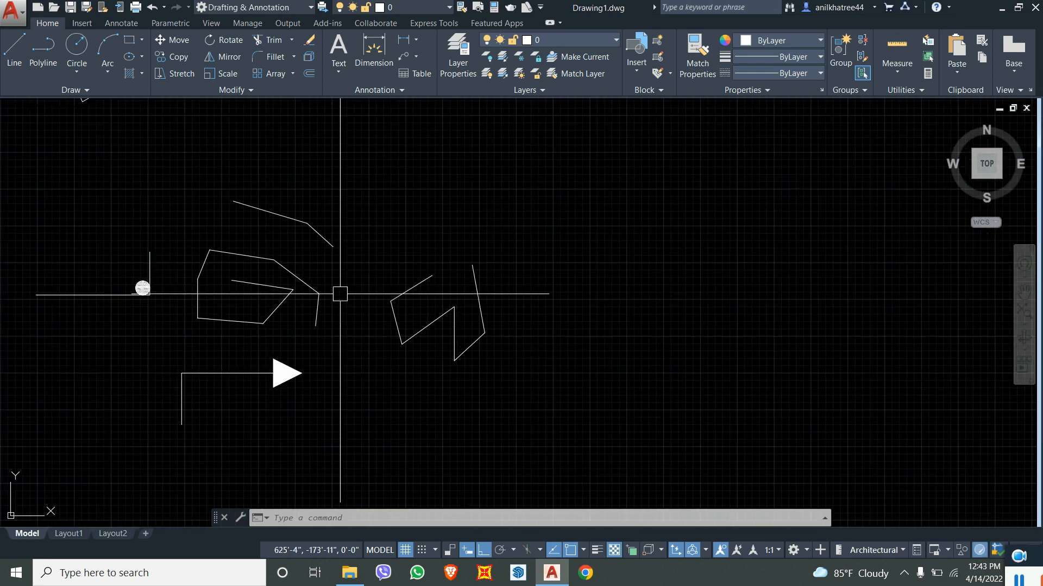
pyautogui.click(338, 413)
pyautogui.click(160, 349)
pyautogui.press('Escape')
# - Select the joined two-segment polyline above the other shapes to inspect it, and clear the selection
pyautogui.scroll(-5, 303, 349)
pyautogui.scroll(4, 350, 350)
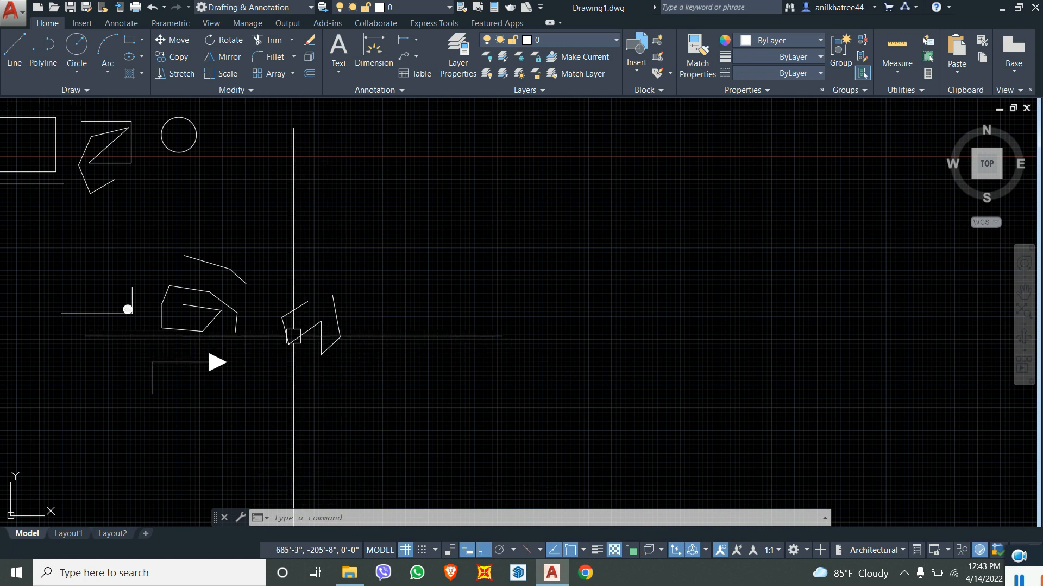
pyautogui.scroll(6, 205, 268)
pyautogui.scroll(2, 263, 280)
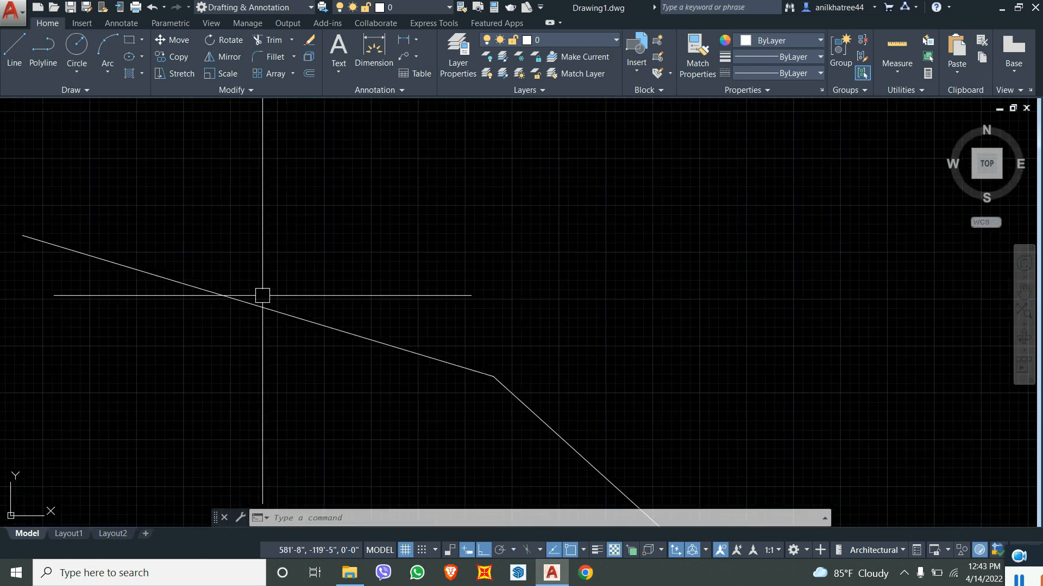
pyautogui.click(349, 396)
pyautogui.click(295, 262)
pyautogui.scroll(-6, 332, 309)
pyautogui.scroll(4, 332, 309)
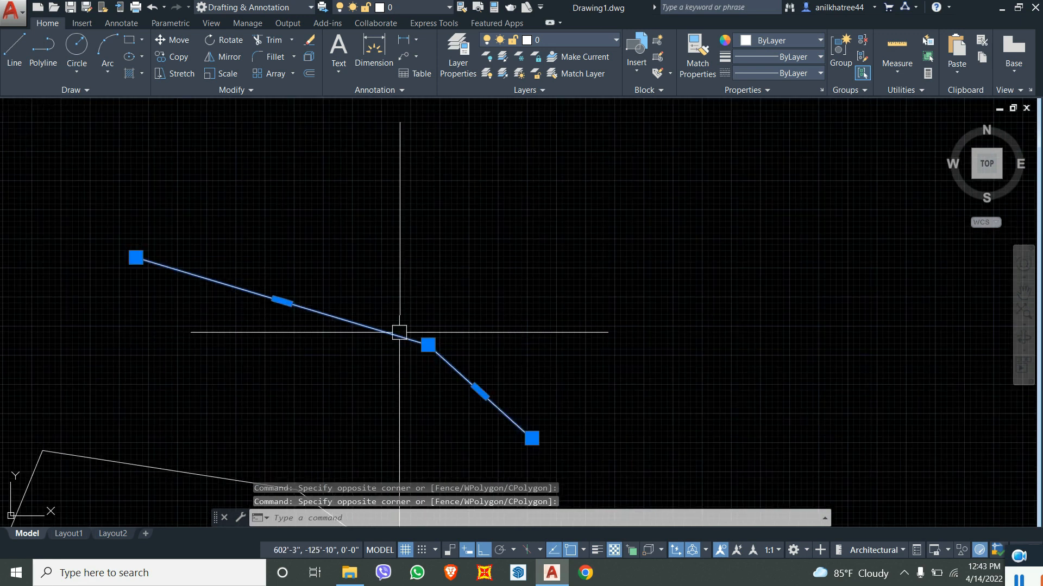
pyautogui.press('Escape')
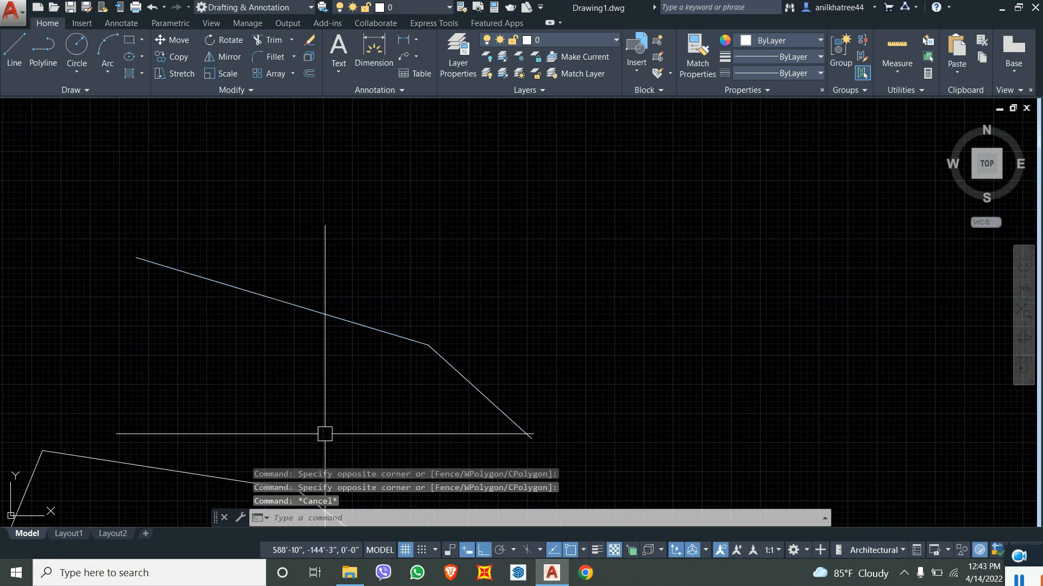
# - Offset the two-segment polyline above the other shapes by 5' to its upper side
pyautogui.write('o')
pyautogui.press('Return')
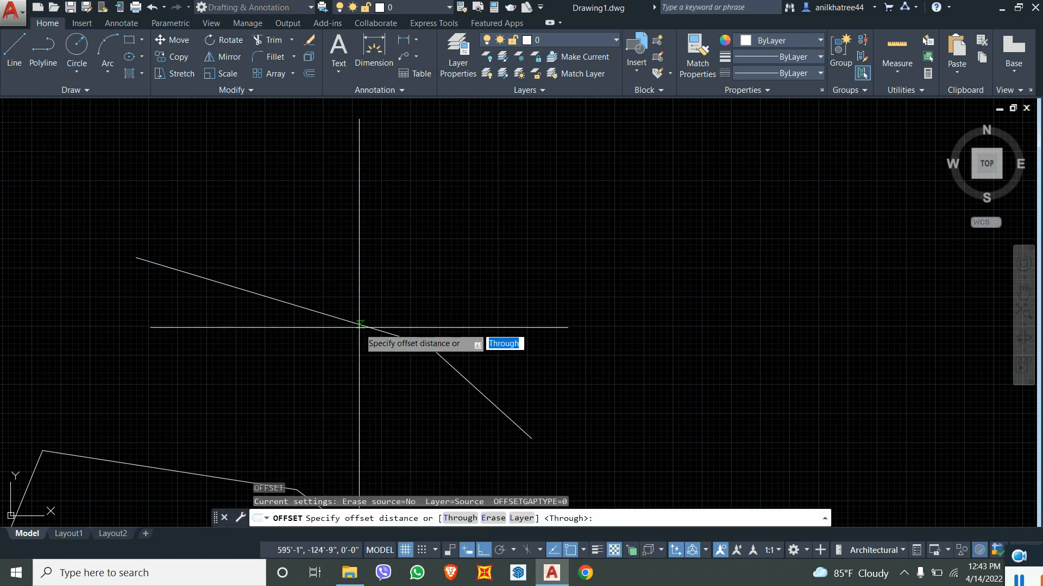
pyautogui.press('Return')
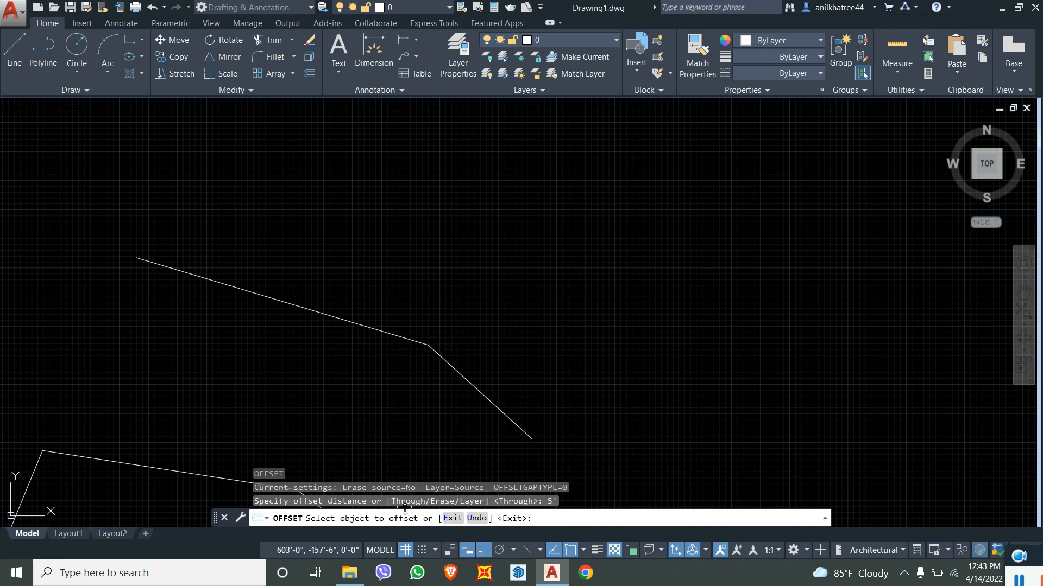
pyautogui.click(375, 329)
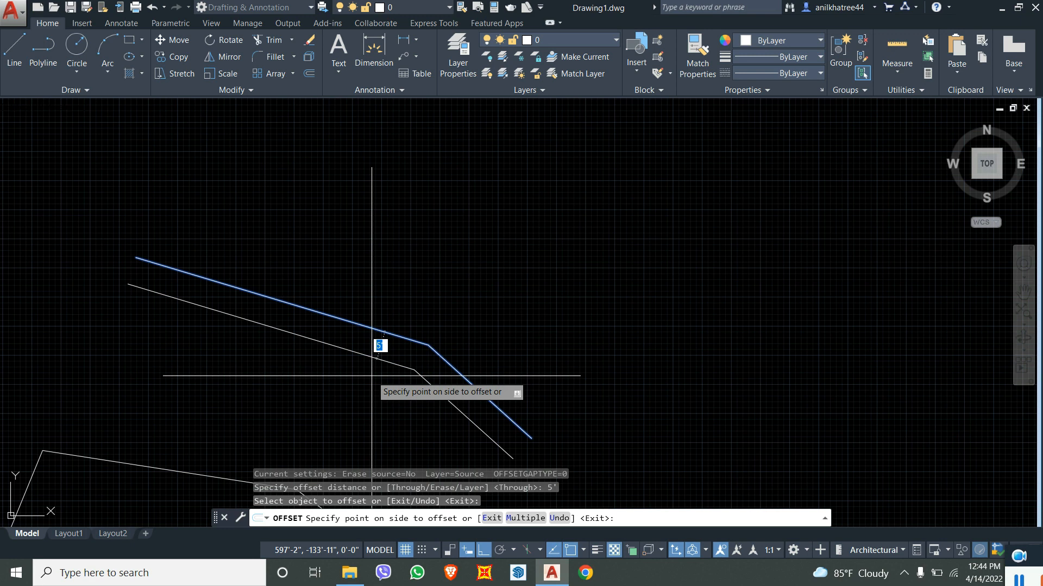
pyautogui.click(437, 274)
# - Offset the new polyline copy repeatedly upward at 5' spacing using the Multiple option, and end the Offset command
pyautogui.click(432, 316)
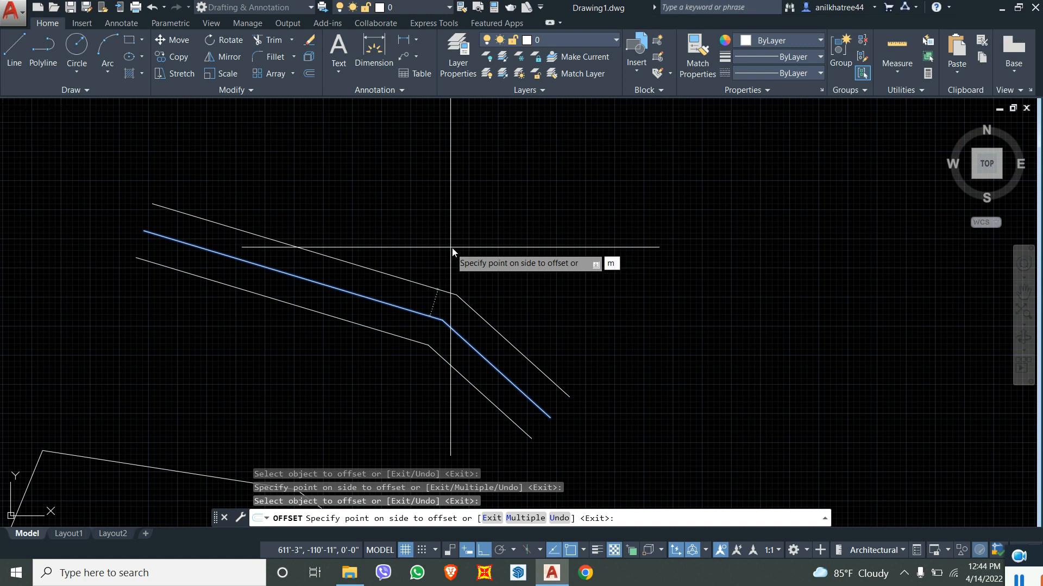
pyautogui.write('m')
pyautogui.press('Return')
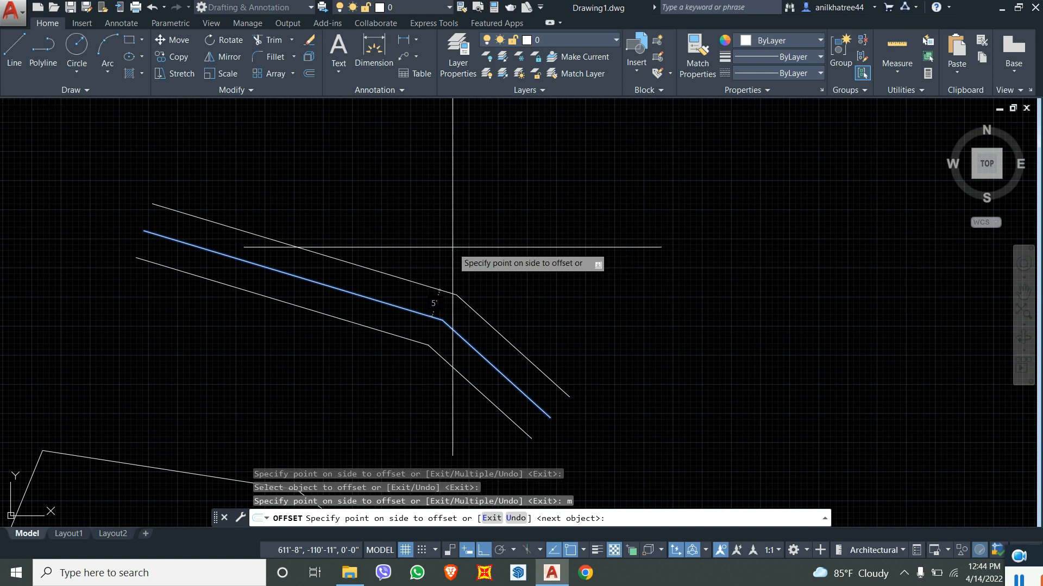
pyautogui.click(452, 247)
pyautogui.click(465, 240)
pyautogui.click(475, 226)
pyautogui.click(475, 227)
pyautogui.click(476, 227)
pyautogui.scroll(-2, 475, 227)
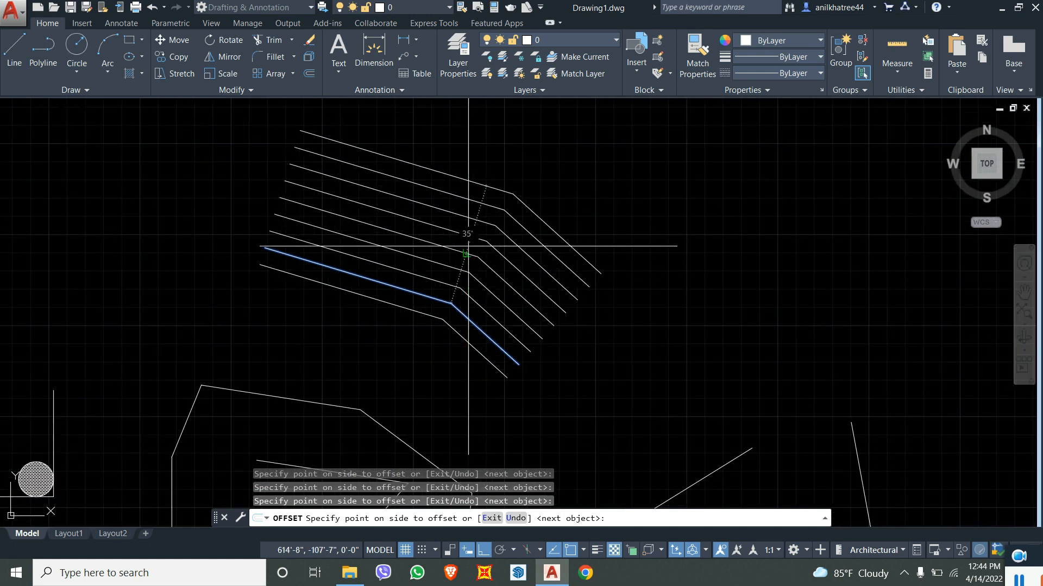
pyautogui.scroll(-5, 468, 246)
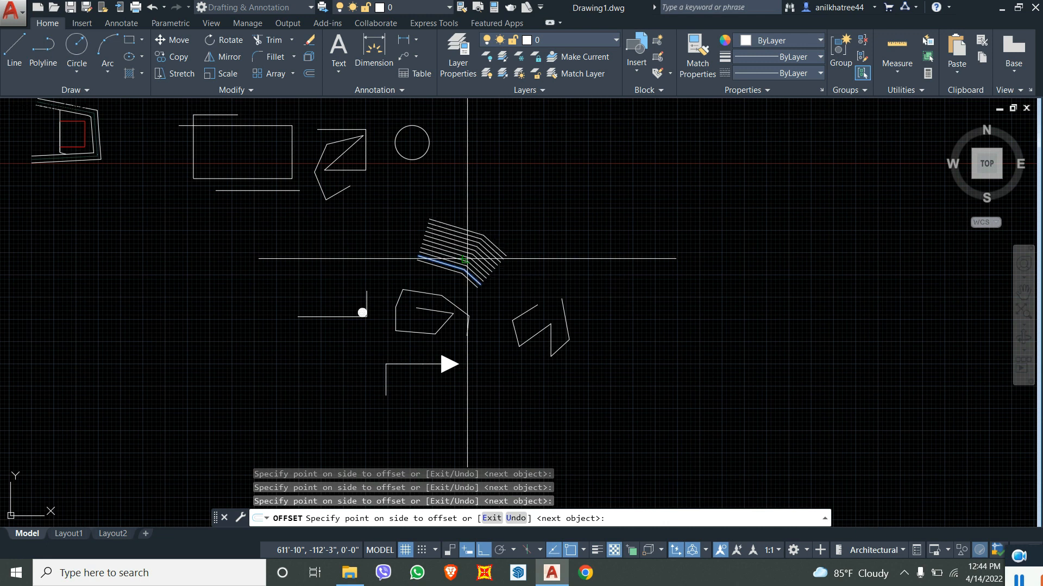
pyautogui.click(466, 259)
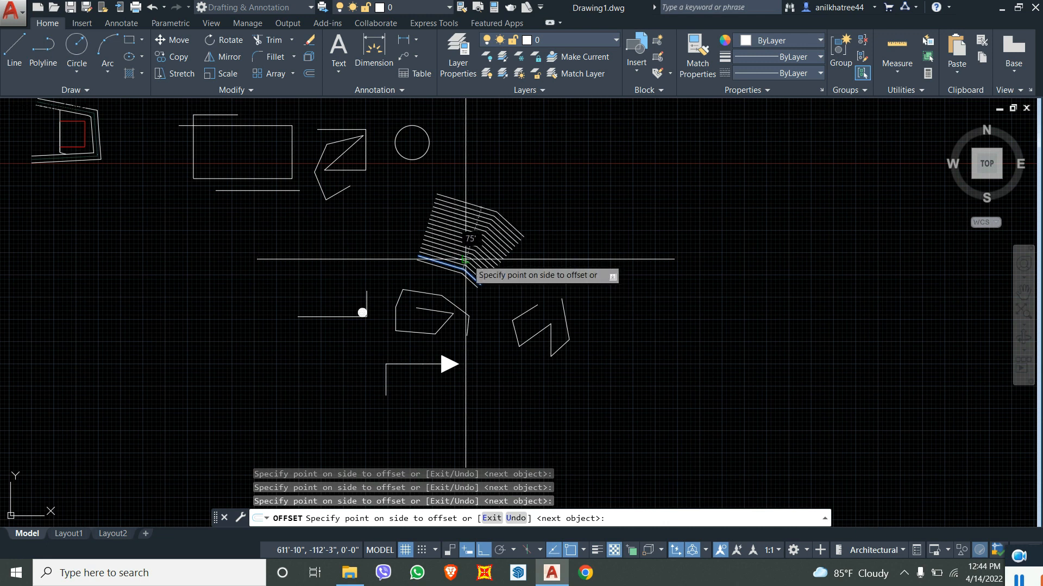
pyautogui.press('Escape')
pyautogui.moveTo(466, 259); pyautogui.dragTo(423, 372, button='middle')
pyautogui.scroll(4, 424, 372)
pyautogui.scroll(-4, 406, 304)
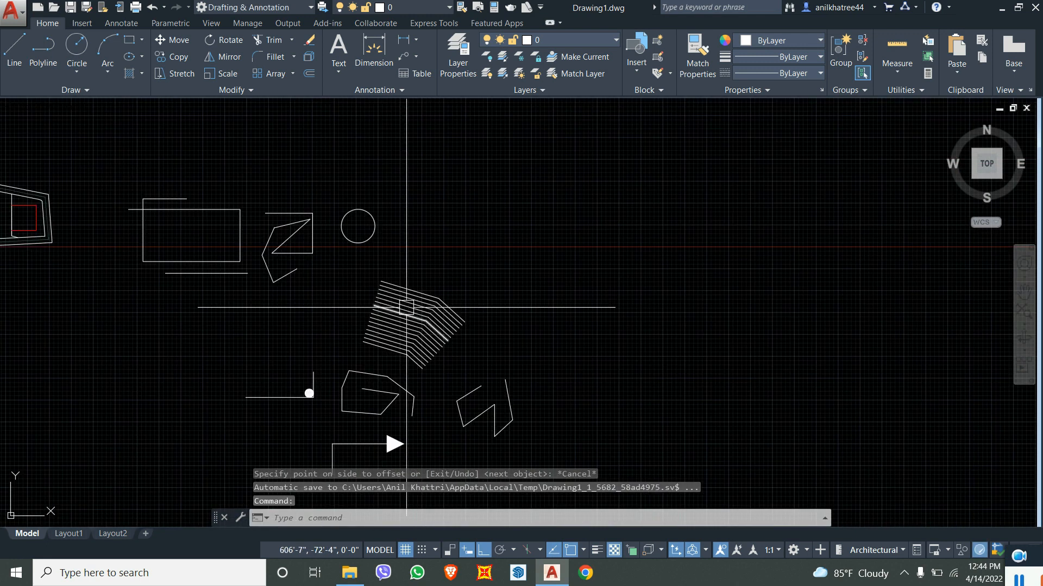
pyautogui.moveTo(470, 384); pyautogui.dragTo(399, 348, button='middle')
pyautogui.moveTo(332, 366); pyautogui.dragTo(395, 353, button='middle')
pyautogui.write('TR')
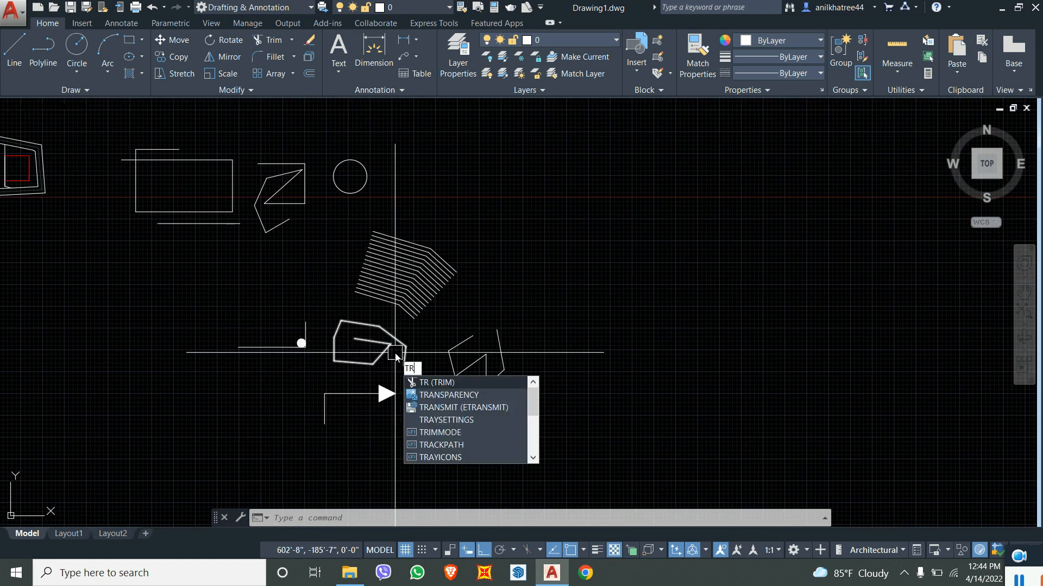
pyautogui.press('Return')
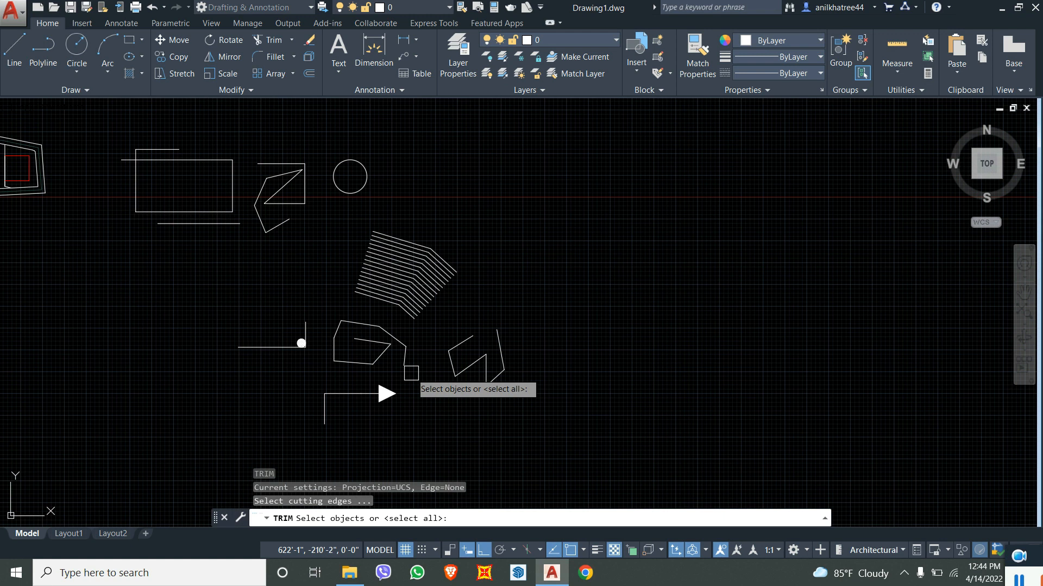
pyautogui.scroll(4, 135, 141)
pyautogui.scroll(2, 159, 182)
pyautogui.moveTo(180, 284)
pyautogui.mouseDown(button='middle')
pyautogui.moveTo(293, 260)
pyautogui.moveTo(289, 221)
pyautogui.mouseUp(button='middle')
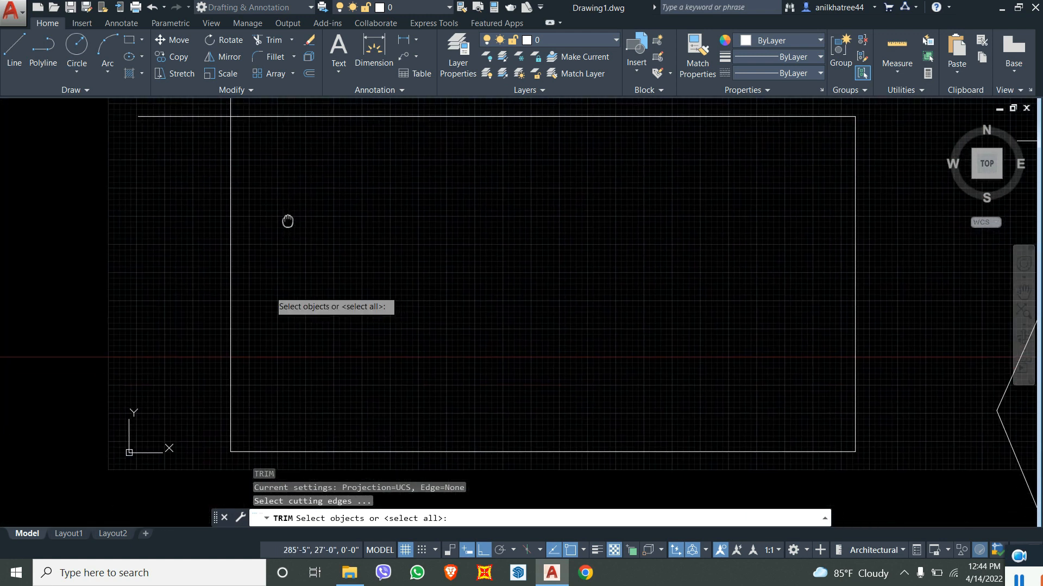
pyautogui.scroll(-4, 430, 274)
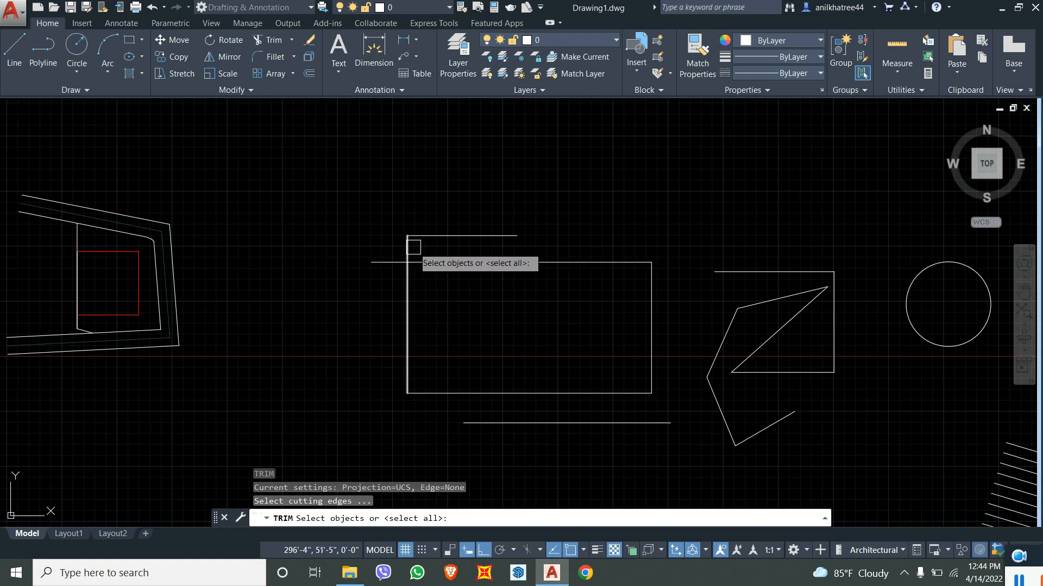
pyautogui.press('Escape')
# - Trim the top edge's overhang beyond the rectangle's left side and the left edge's extension above the top edge
pyautogui.scroll(3, 413, 247)
pyautogui.scroll(-3, 342, 291)
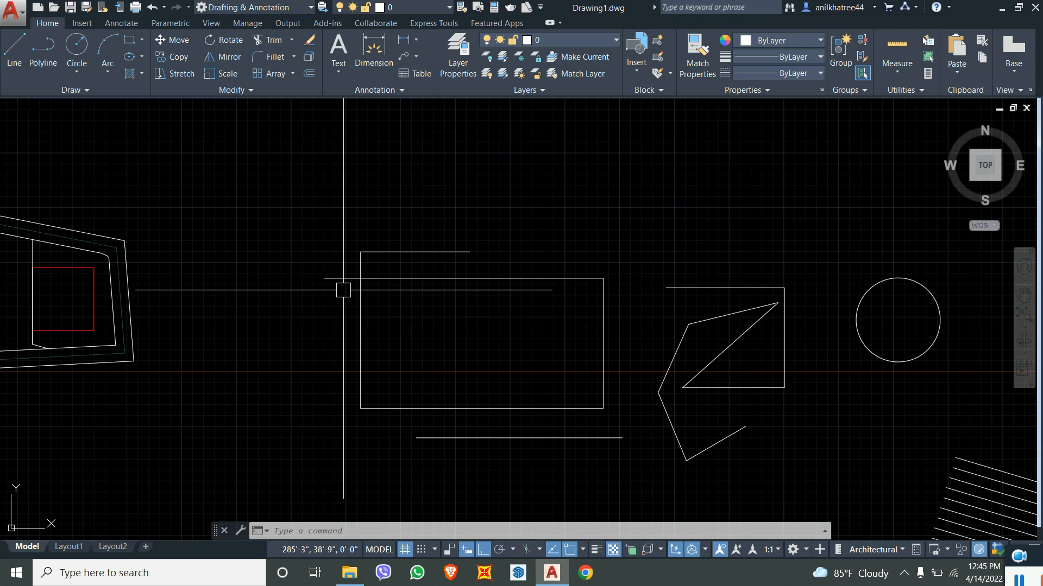
pyautogui.scroll(4, 344, 277)
pyautogui.write('tr')
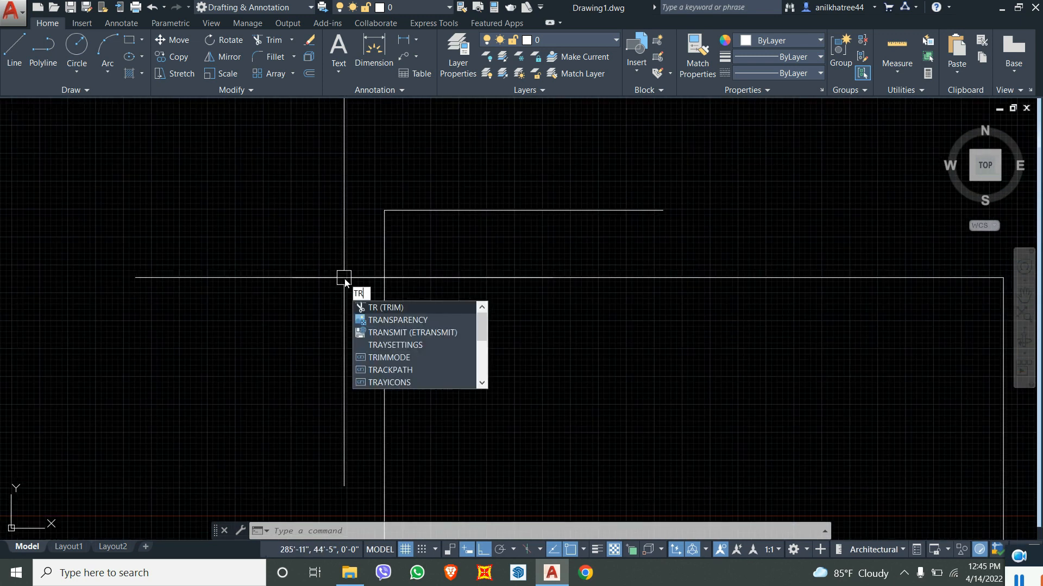
pyautogui.press('Return')
pyautogui.press('Return')
pyautogui.click(347, 280)
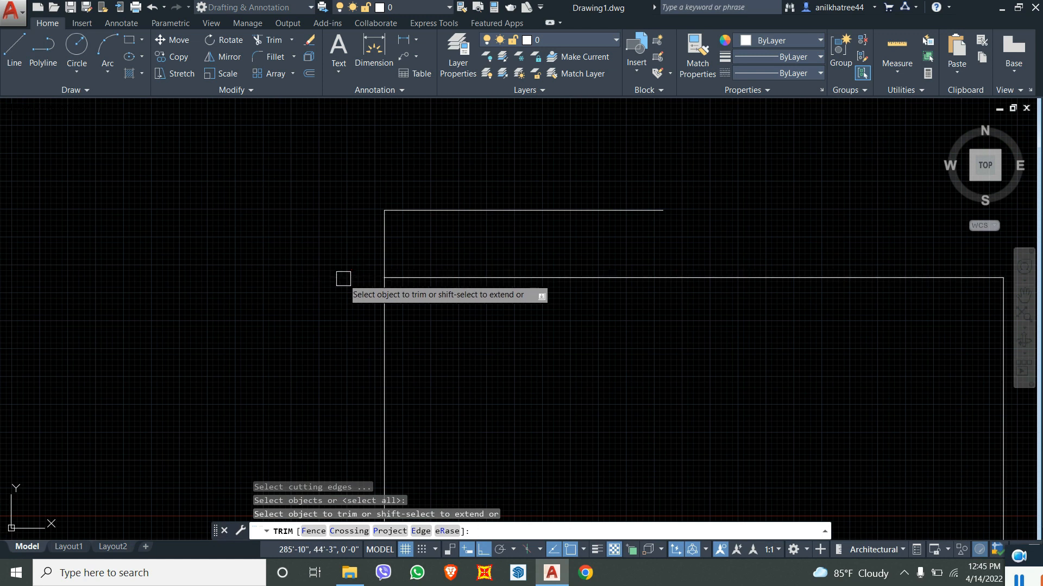
pyautogui.click(393, 242)
pyautogui.click(354, 249)
pyautogui.scroll(-2, 341, 263)
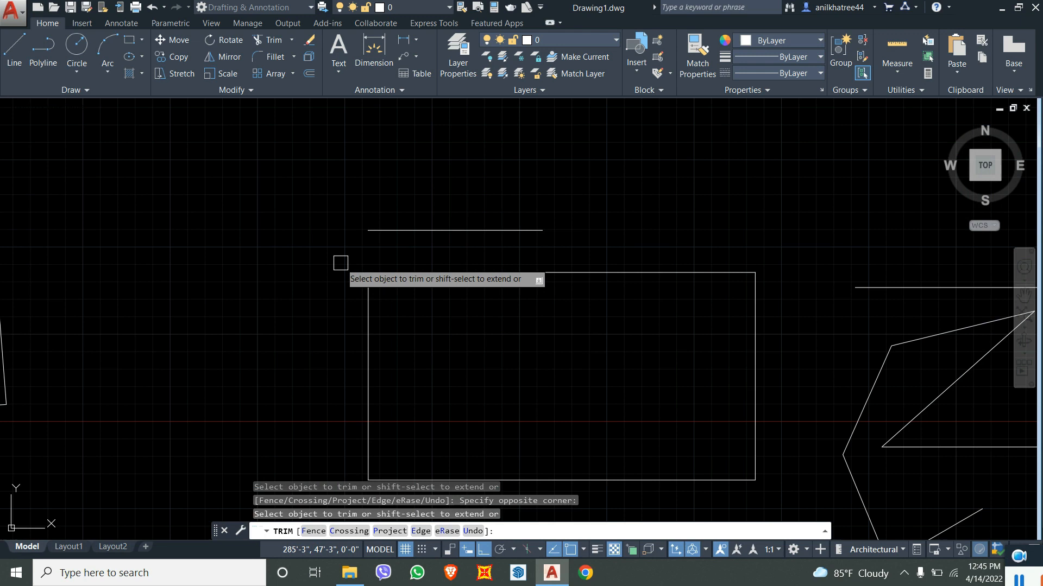
pyautogui.press('Escape')
# - Delete the leftover horizontal line above the trimmed rectangle
pyautogui.scroll(2, 404, 236)
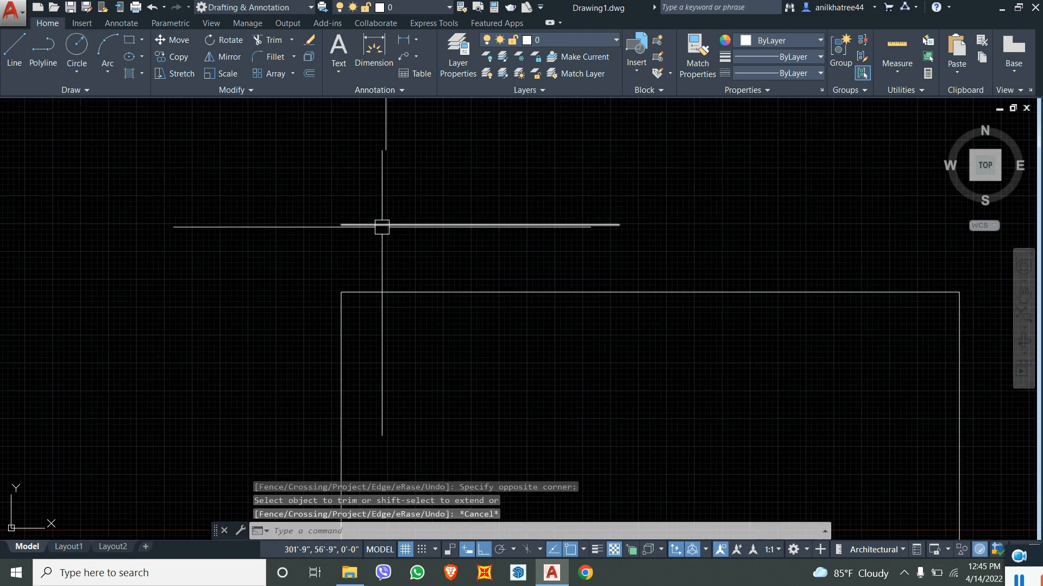
pyautogui.click(410, 225)
pyautogui.press('Delete')
pyautogui.scroll(-3, 372, 256)
pyautogui.scroll(2, 380, 324)
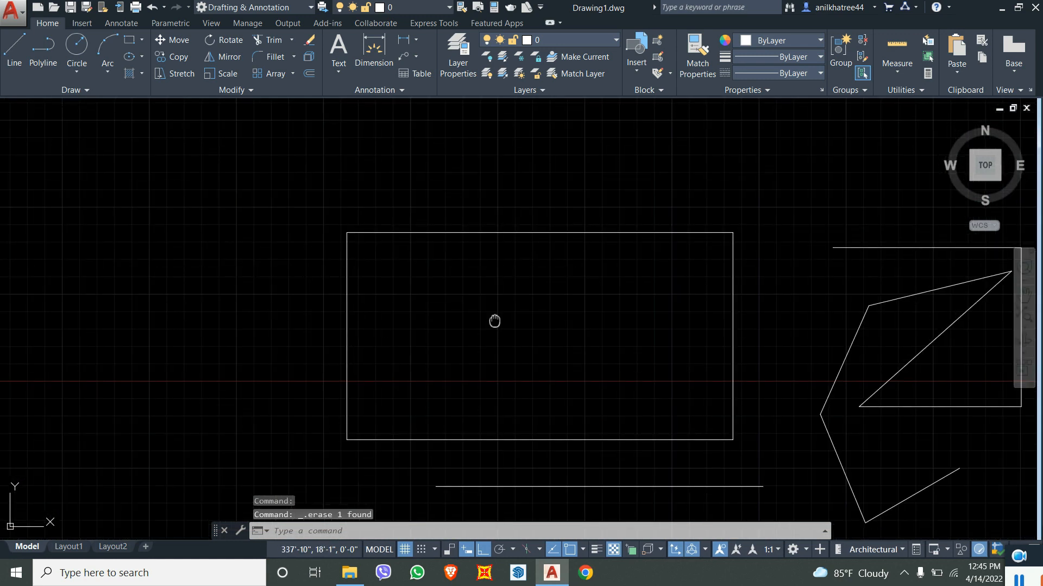
# - Draw two horizontal lines crossed by three vertical lines in the empty area to the right of the existing shapes
pyautogui.scroll(-6, 612, 249)
pyautogui.scroll(-5, 337, 279)
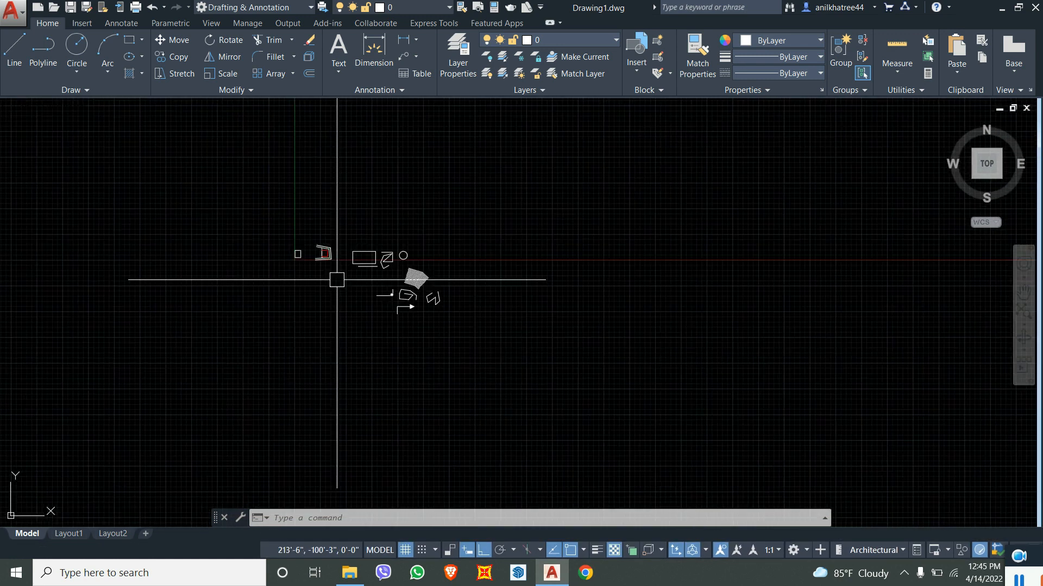
pyautogui.scroll(4, 589, 282)
pyautogui.scroll(2, 464, 354)
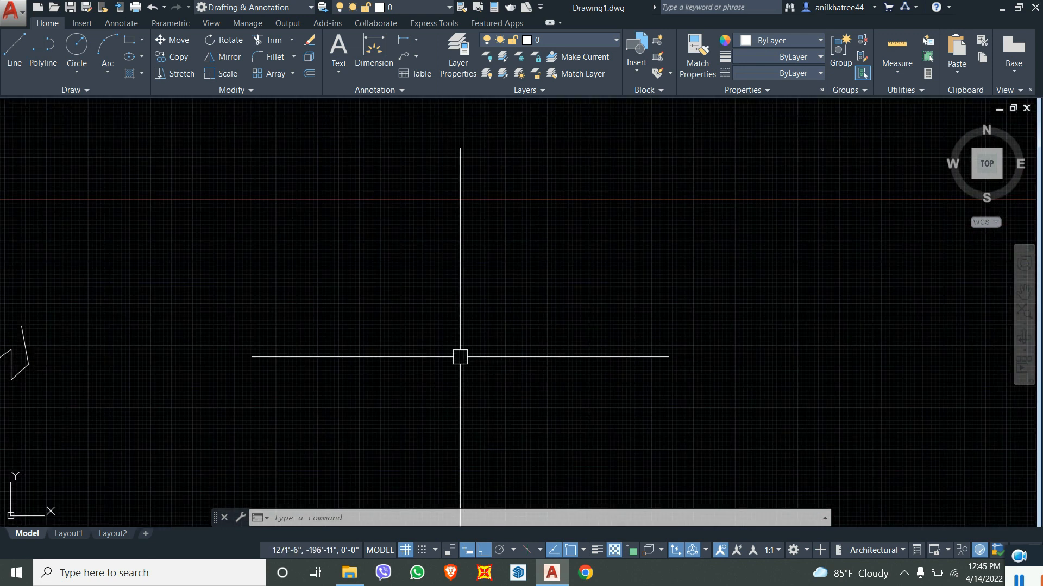
pyautogui.write('l')
pyautogui.press('Return')
pyautogui.click(289, 314)
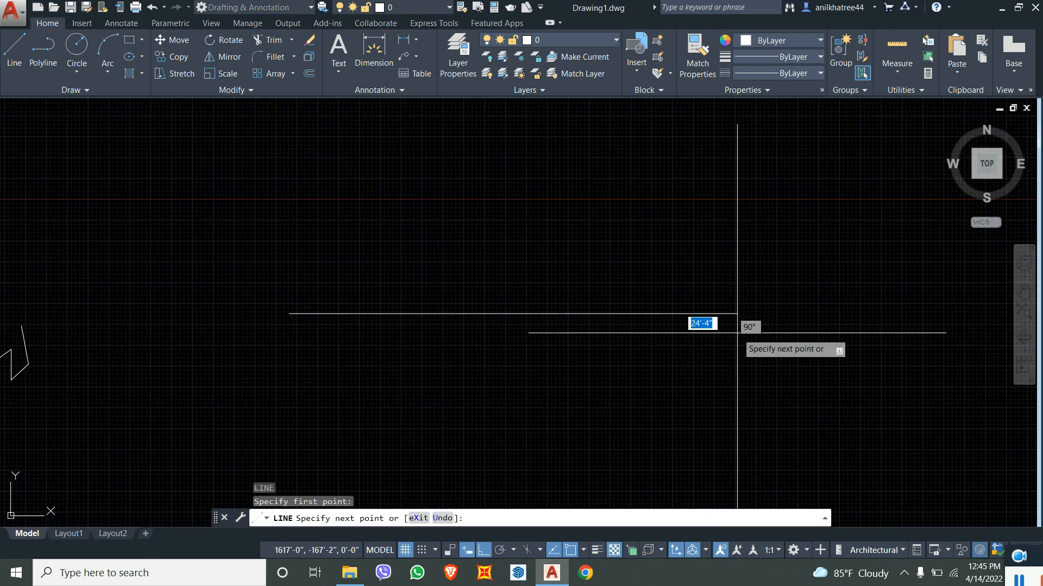
pyautogui.click(739, 326)
pyautogui.press('Return')
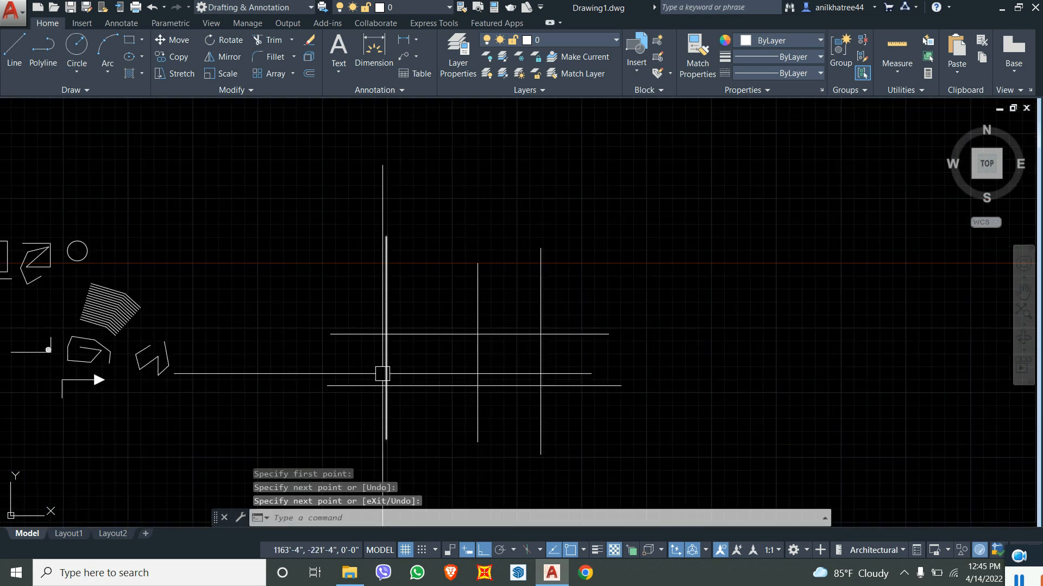
# - Try trimming the lower horizontal line between the middle and right vertical lines with all objects as cutting edges, and undo it
pyautogui.scroll(4, 379, 378)
pyautogui.scroll(-2, 383, 350)
pyautogui.moveTo(372, 404); pyautogui.dragTo(398, 391, button='middle')
pyautogui.write('t')
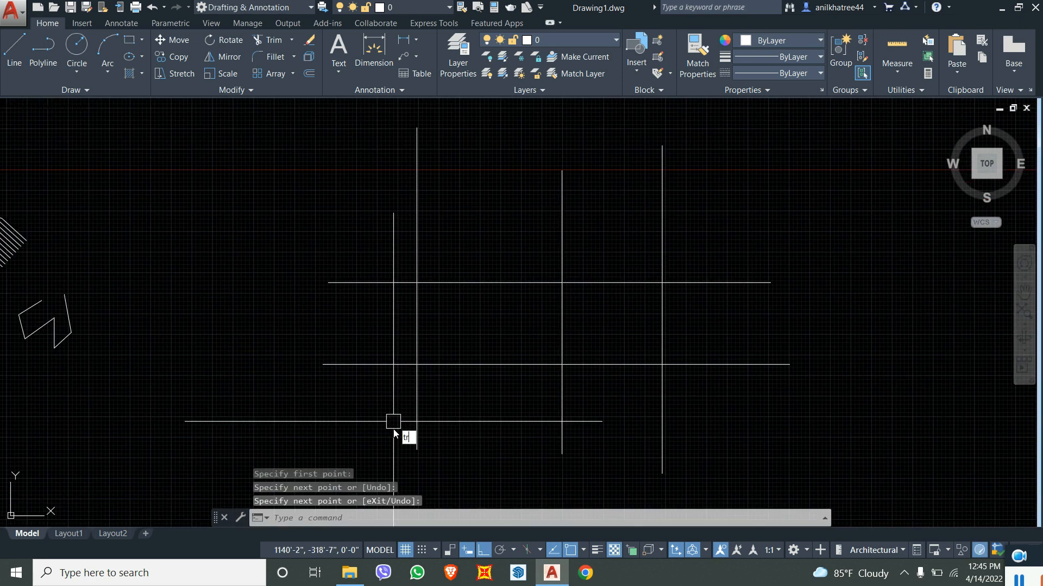
pyautogui.write('r')
pyautogui.press('Return')
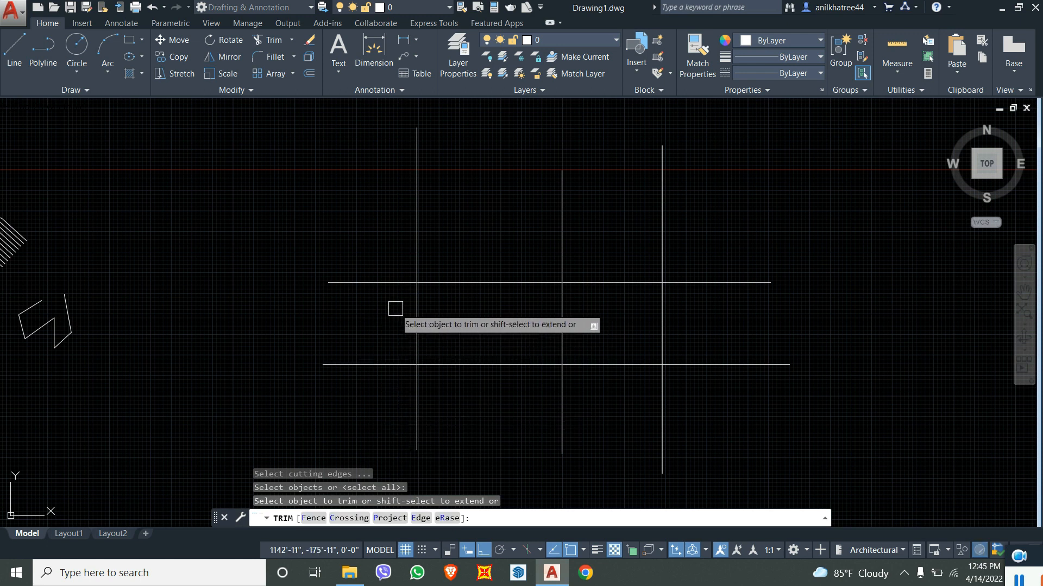
pyautogui.scroll(3, 377, 334)
pyautogui.scroll(-4, 376, 336)
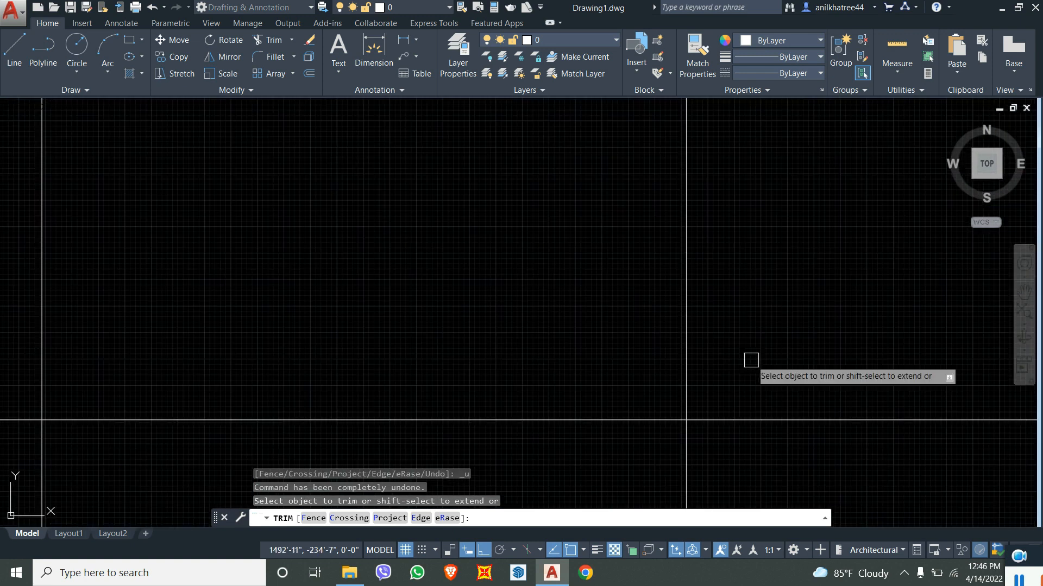
pyautogui.scroll(-6, 750, 360)
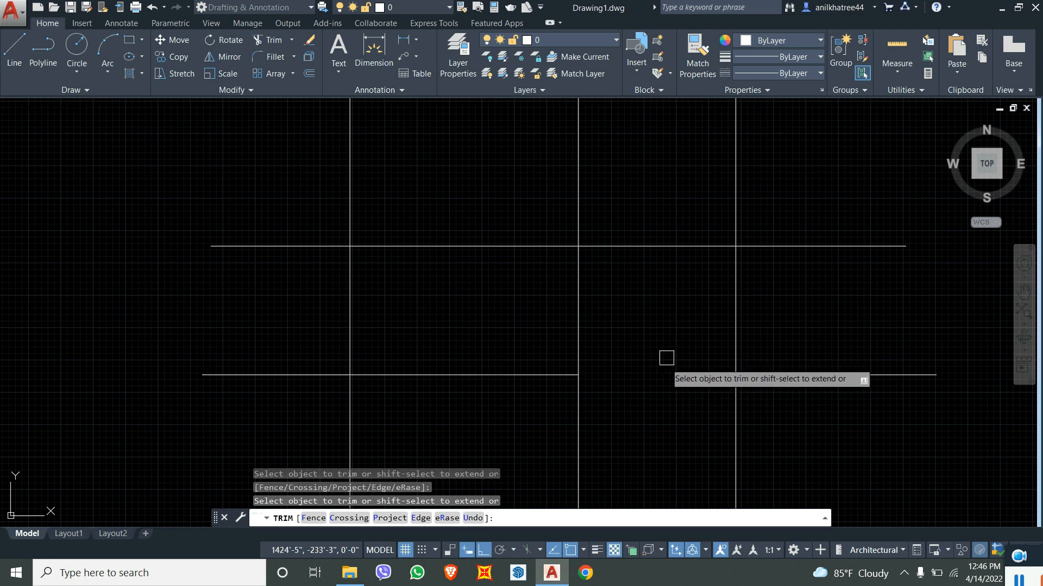
pyautogui.scroll(-2, 659, 445)
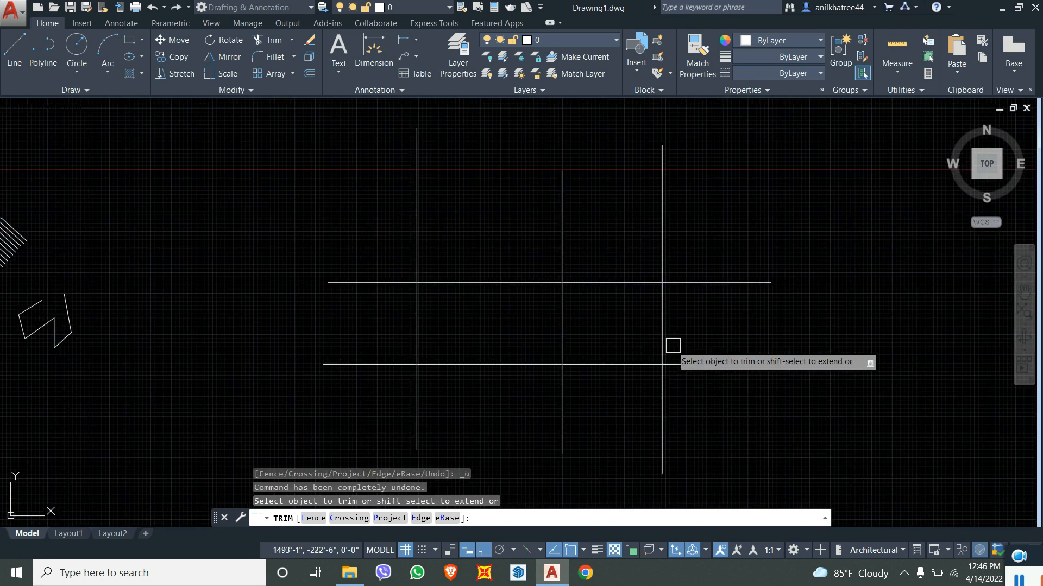
# - Trim the lower horizontal line's segments left of the right vertical line, end the command and undo the trims
pyautogui.scroll(3, 691, 342)
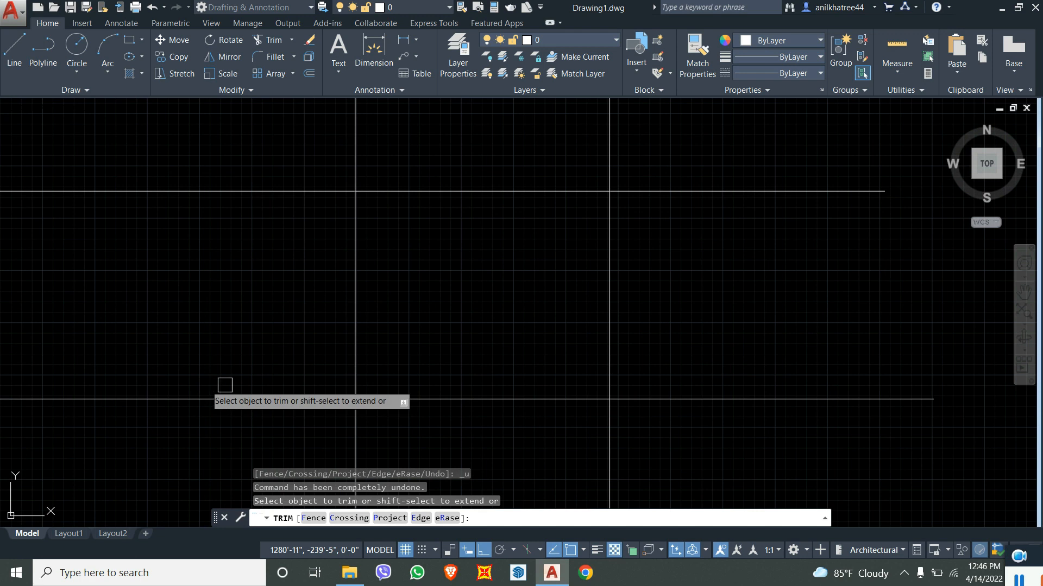
pyautogui.scroll(-4, 221, 317)
pyautogui.scroll(4, 369, 337)
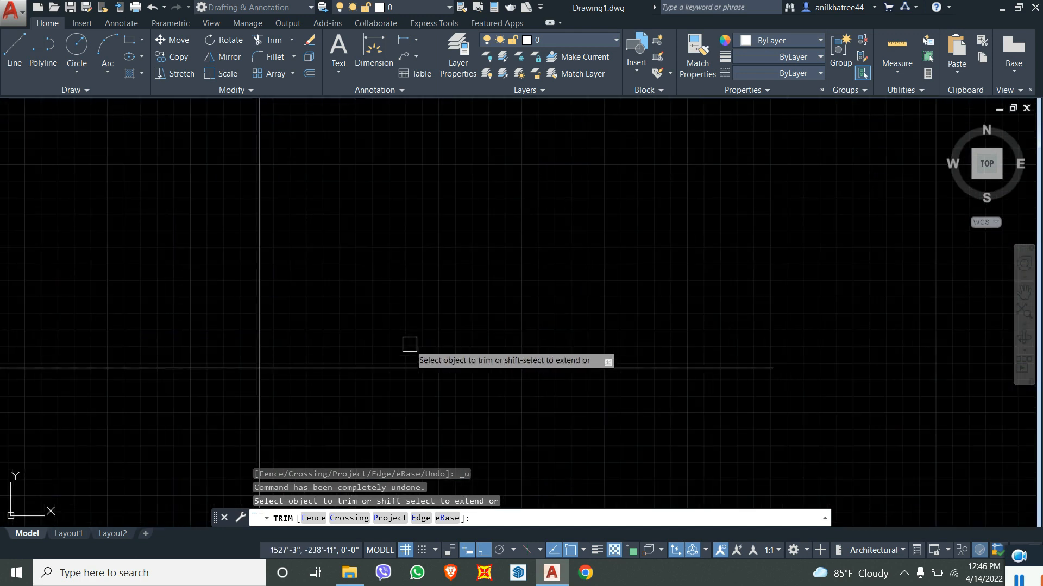
pyautogui.click(156, 371)
pyautogui.scroll(-4, 972, 255)
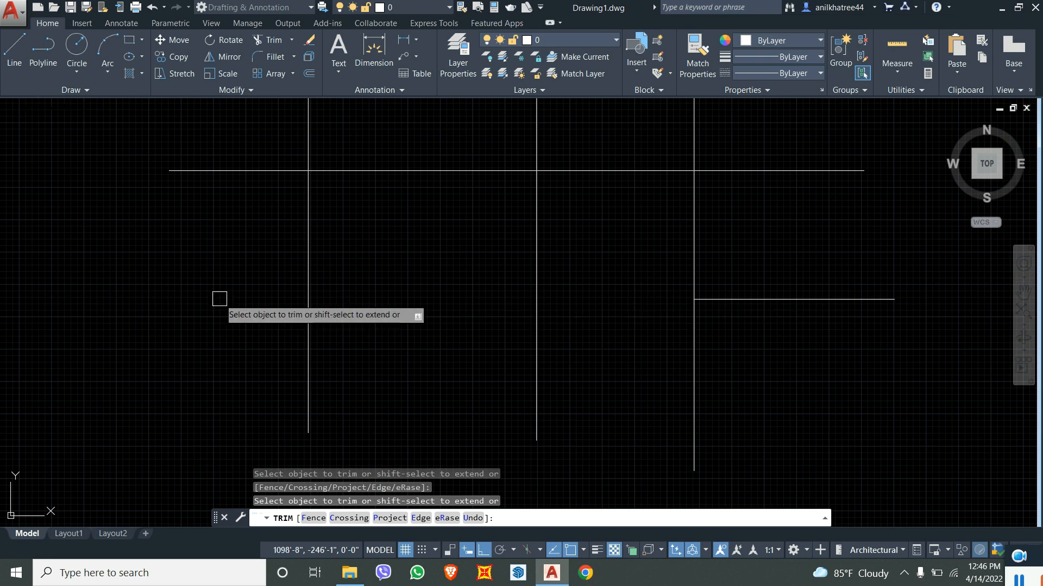
pyautogui.press('Escape')
pyautogui.hotkey('ctrl', 'z')
# - Add multiline text reading "Please Subscribe our channel Civil Pedigree" in the empty area below the existing shapes
pyautogui.moveTo(389, 333)
pyautogui.mouseDown(button='middle')
pyautogui.moveTo(737, 257)
pyautogui.moveTo(768, 278)
pyautogui.mouseUp(button='middle')
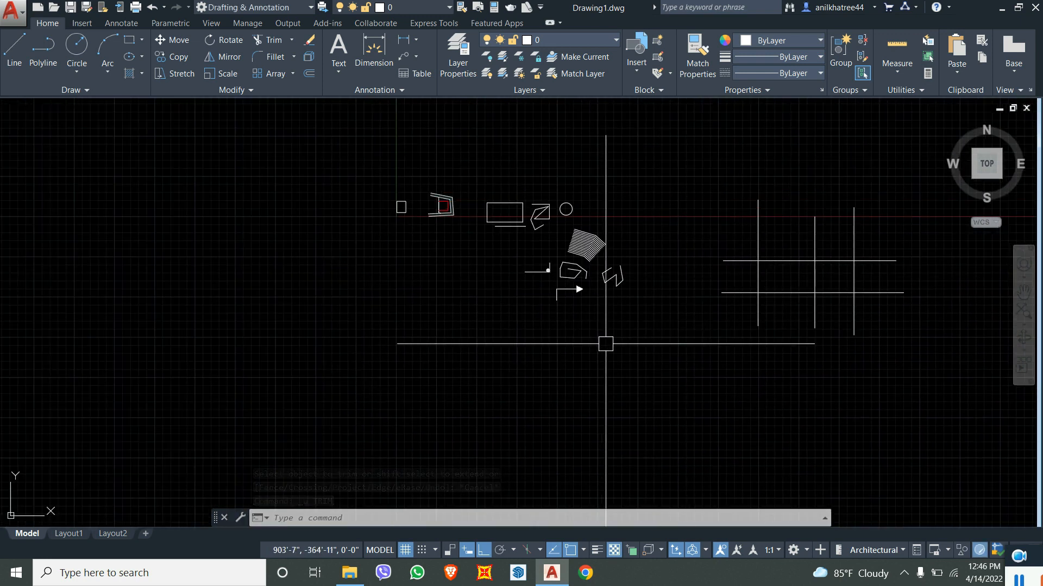
pyautogui.write('T')
pyautogui.press('Return')
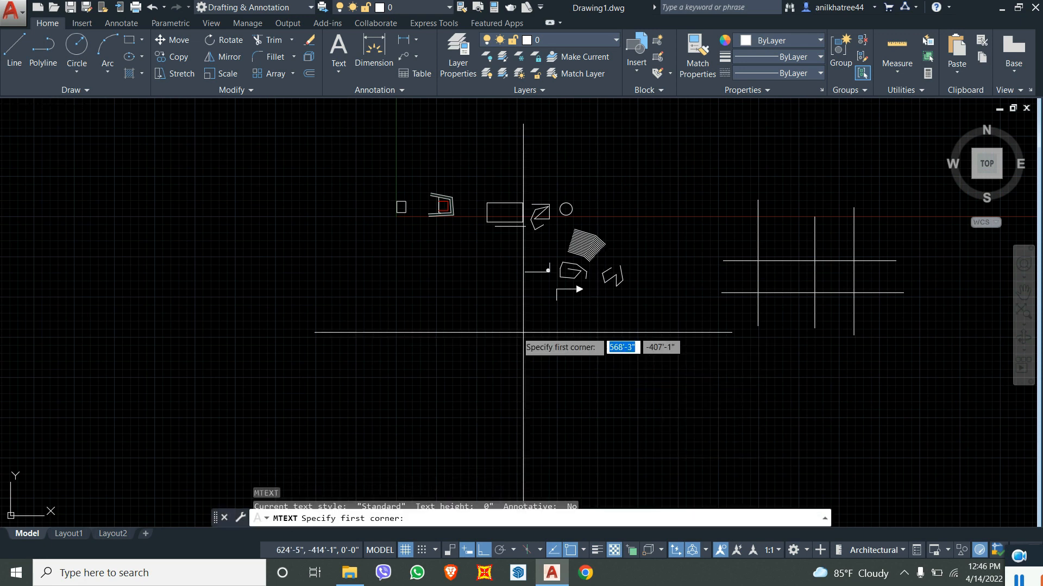
pyautogui.click(472, 326)
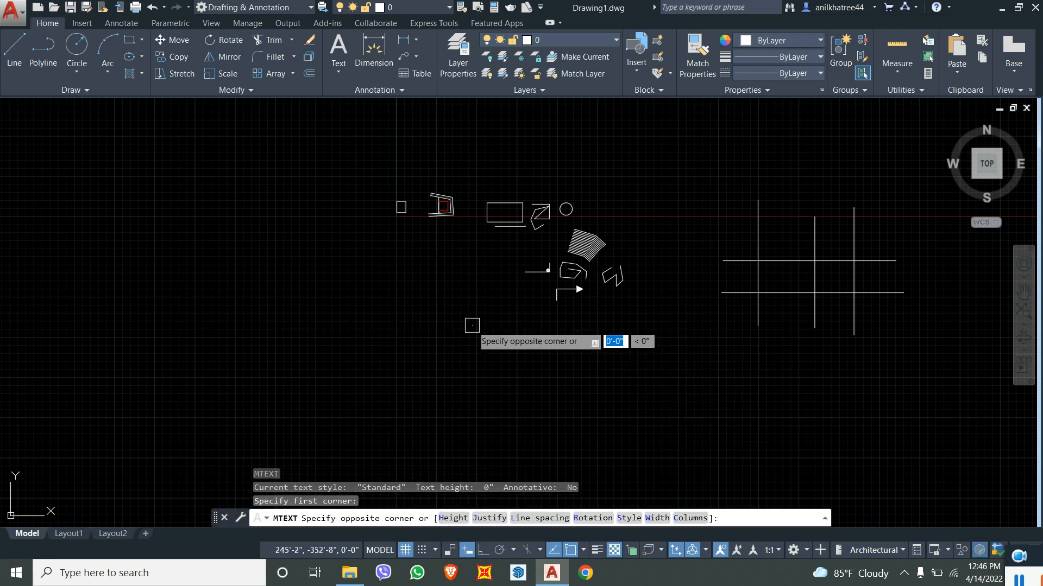
pyautogui.click(712, 410)
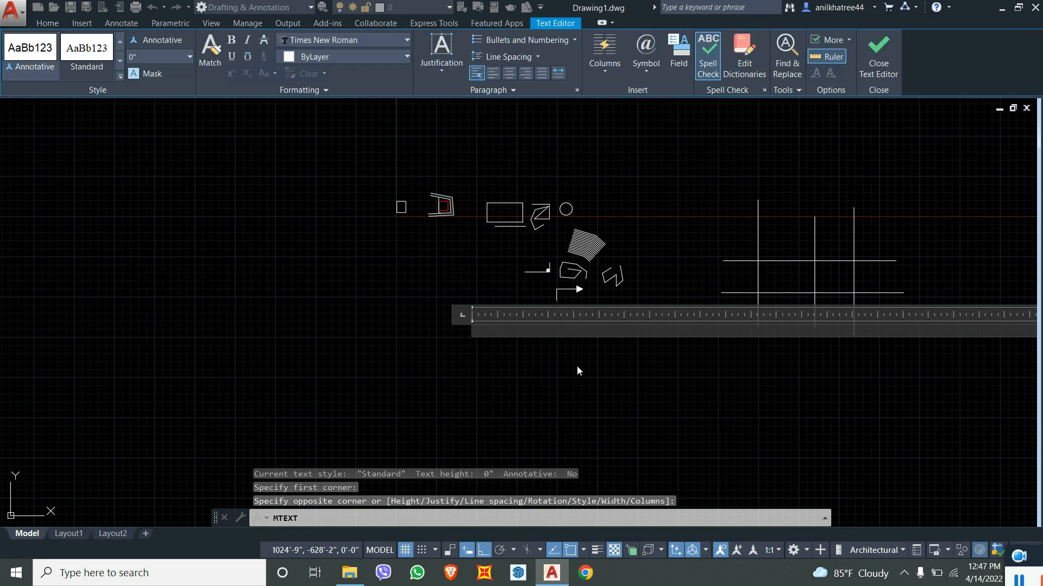
pyautogui.write('Pleas')
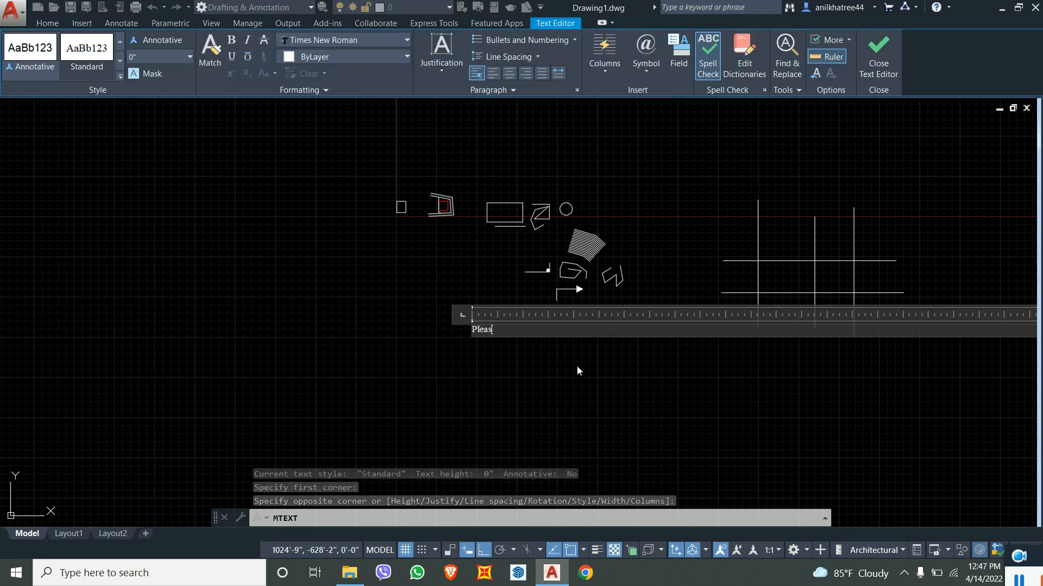
pyautogui.write('e Subscribe our channel ')
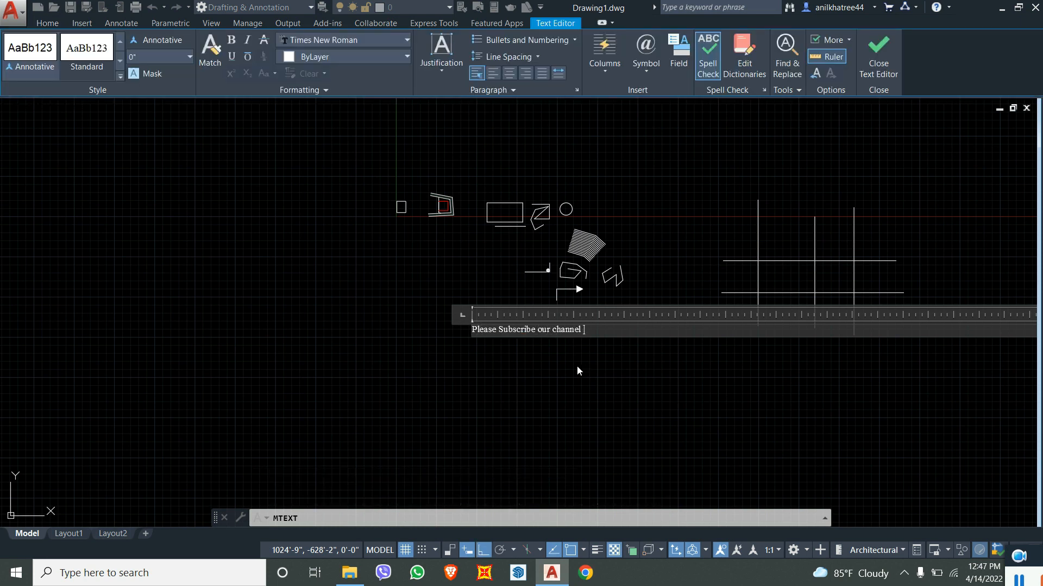
pyautogui.write('Civil Pedigree')
# - Set the height of the whole multiline text to 5' and finish editing it
pyautogui.hotkey('ctrl', 'a')
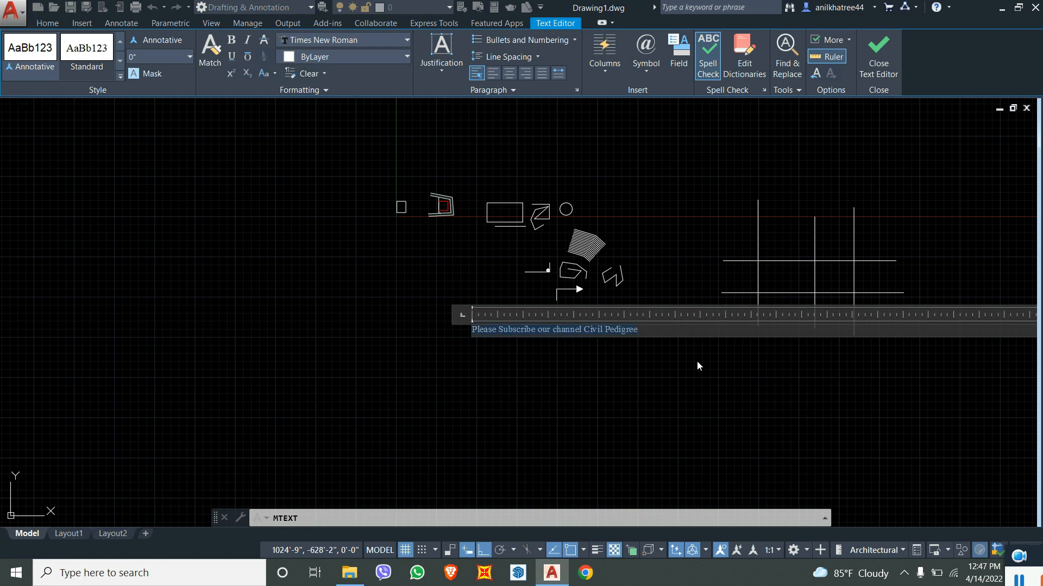
pyautogui.click(177, 59)
pyautogui.write("5'")
pyautogui.press('Return')
pyautogui.click(195, 193)
pyautogui.scroll(-2, 345, 249)
pyautogui.scroll(8, 429, 313)
pyautogui.scroll(4, 448, 198)
# - Reopen the multiline text for editing, set its height to 50' and finish editing
pyautogui.click(440, 232)
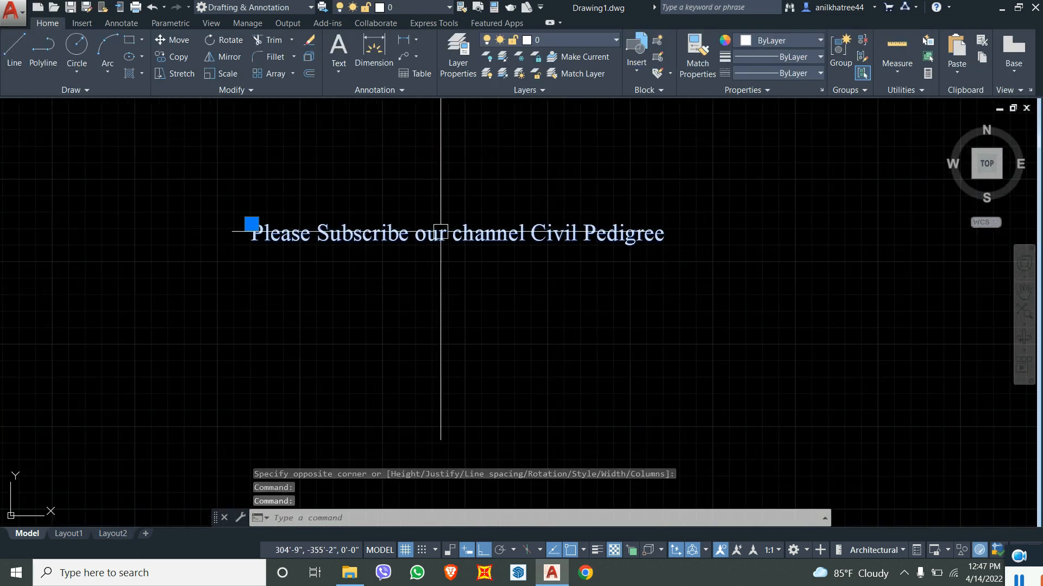
pyautogui.doubleClick(437, 235)
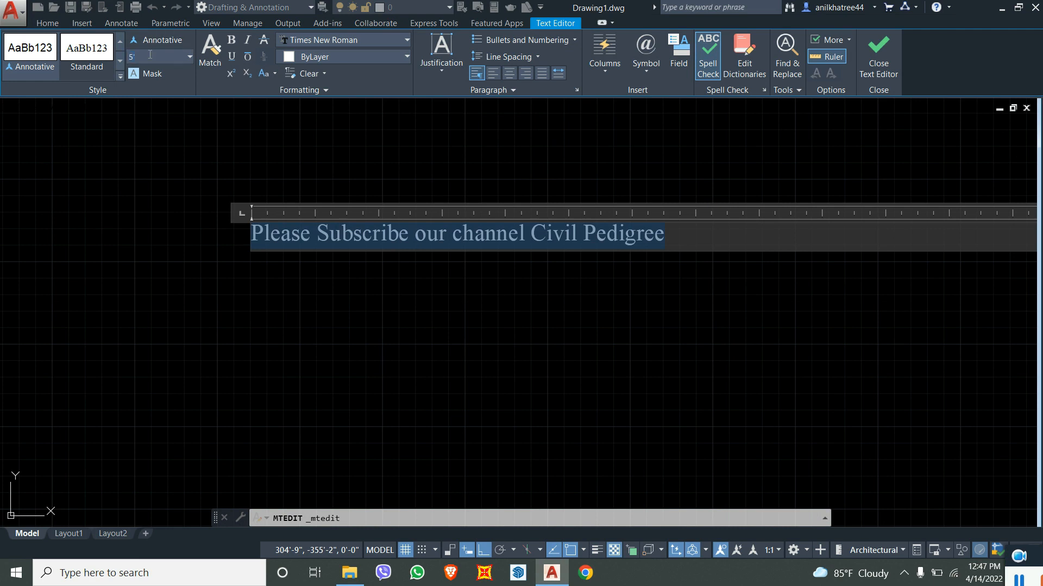
pyautogui.write('0')
pyautogui.press('Return')
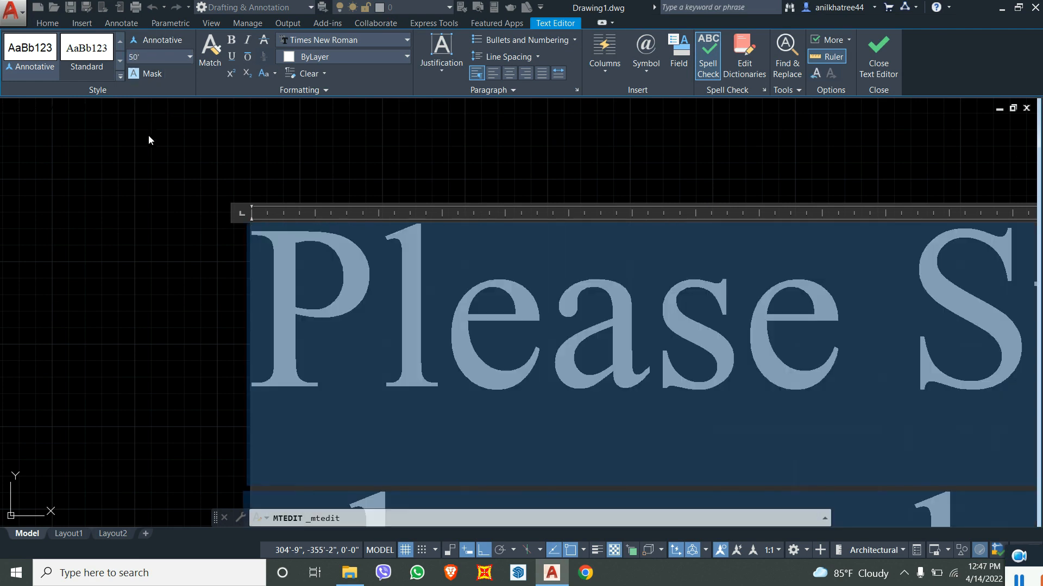
pyautogui.click(150, 140)
pyautogui.scroll(-8, 214, 204)
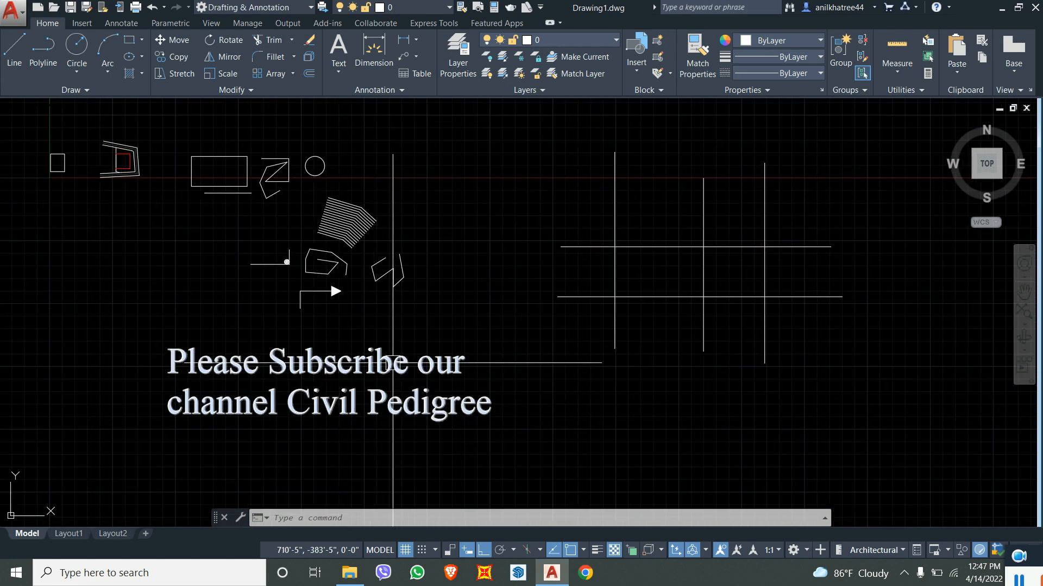
# - Rotate the multiline text 180° about its upper-left corner
pyautogui.scroll(-2, 521, 364)
pyautogui.click(379, 384)
pyautogui.write('ro')
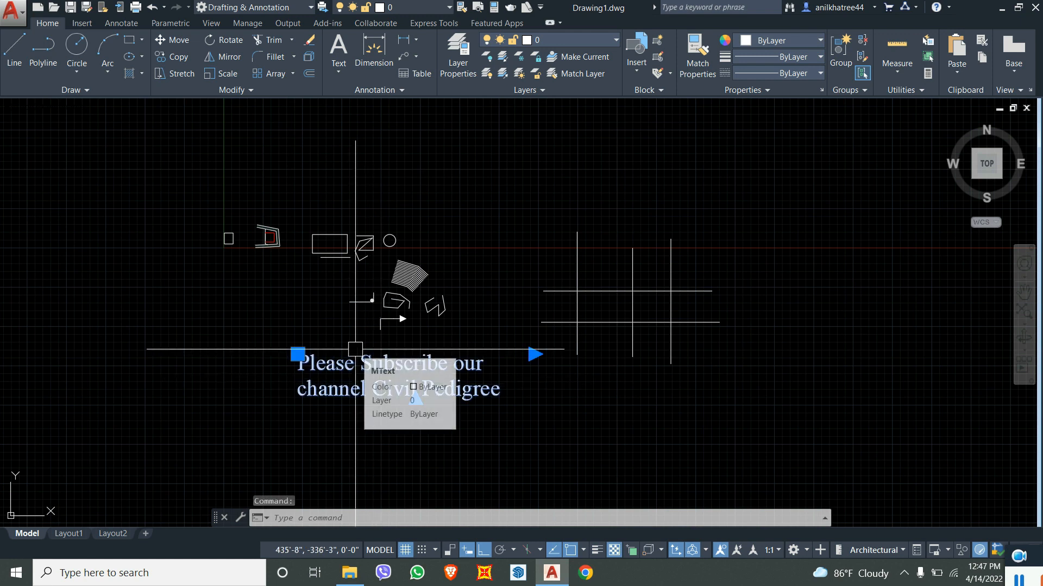
pyautogui.press('Return')
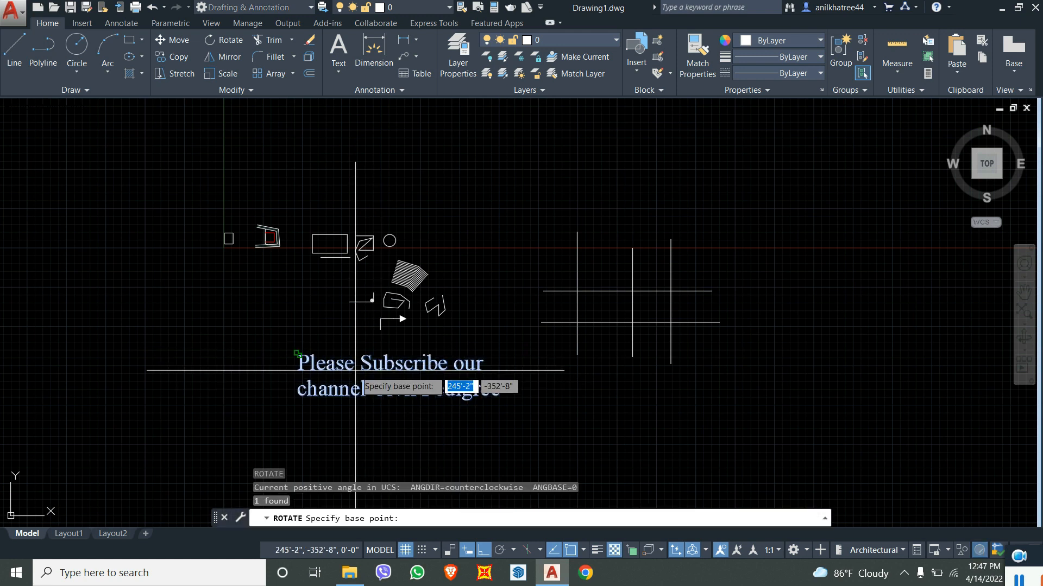
pyautogui.click(356, 353)
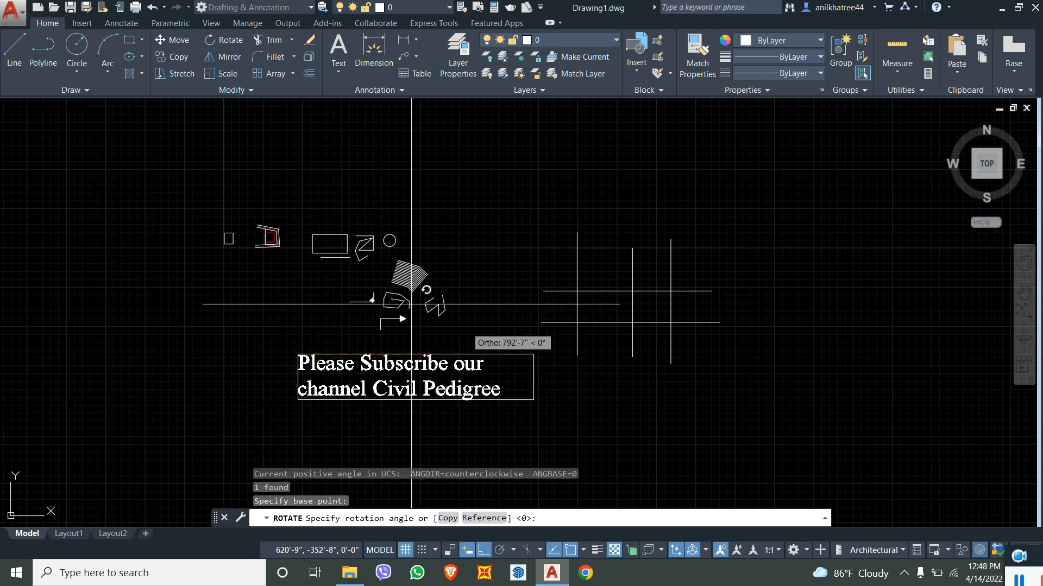
pyautogui.click(4, 331)
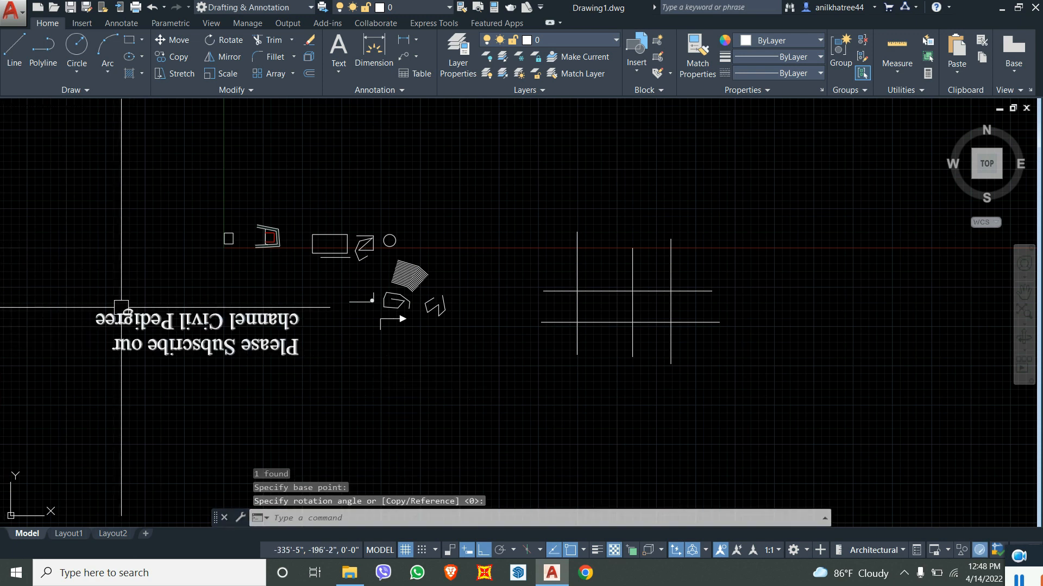
# - Try rotating the upside-down text 180° about a point within its first line, and undo the rotation
pyautogui.click(123, 334)
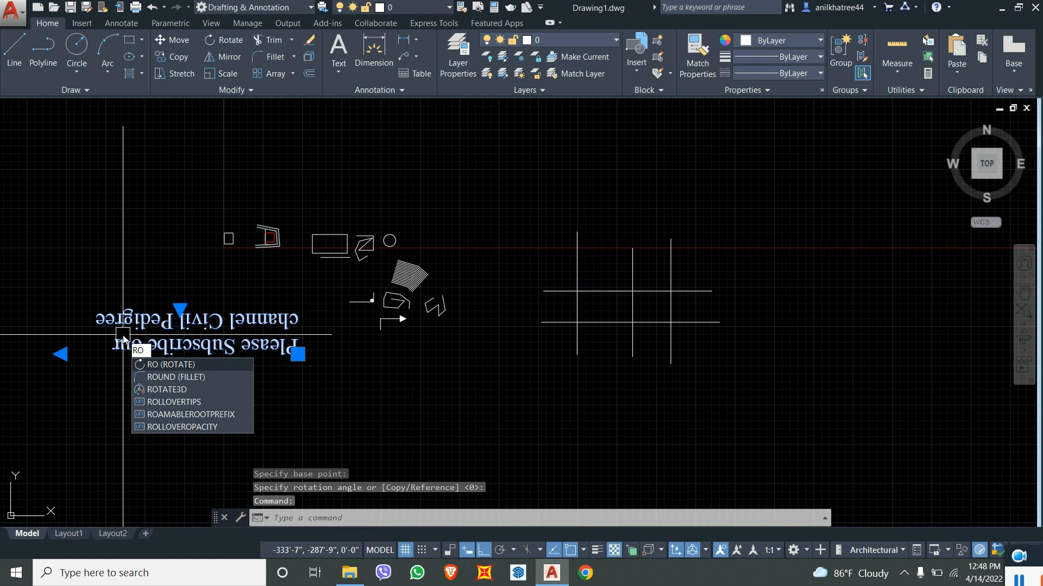
pyautogui.press('Return')
pyautogui.click(168, 342)
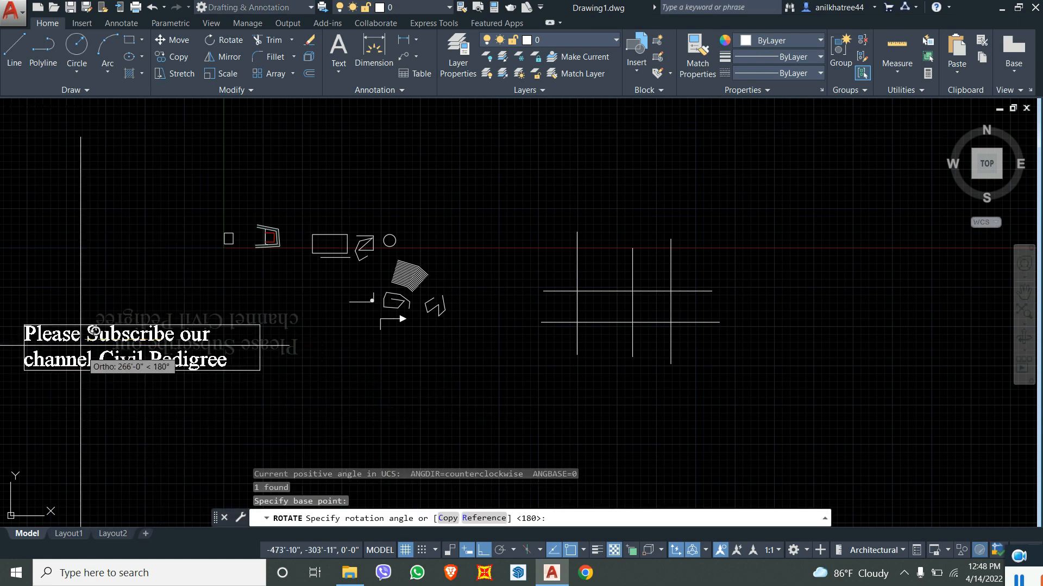
pyautogui.click(102, 304)
pyautogui.hotkey('ctrl', 'z')
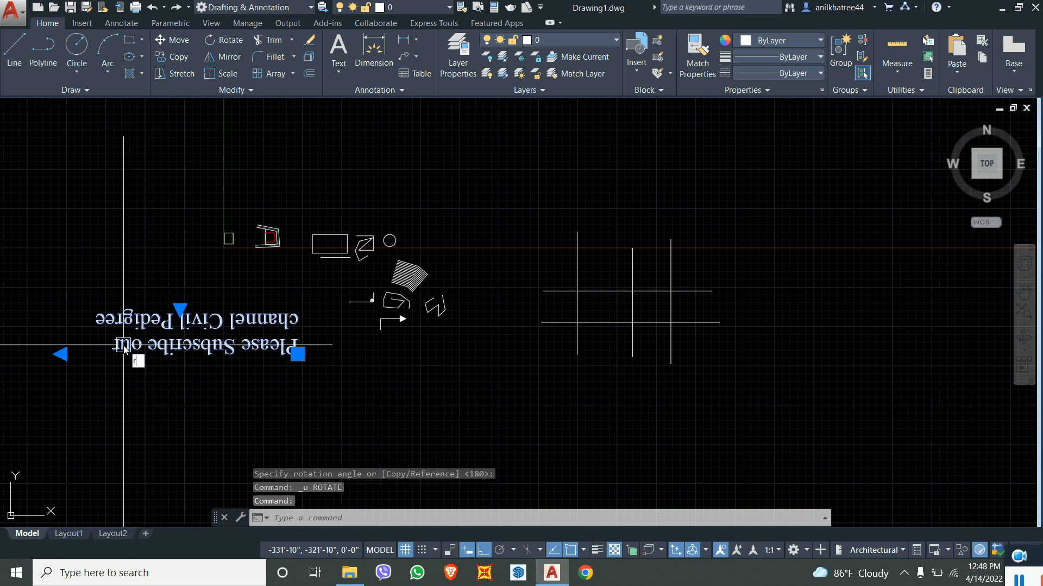
# - Rotate the upside-down text 180° about a point on its lower edge so it reads upright
pyautogui.press('Return')
pyautogui.click(133, 354)
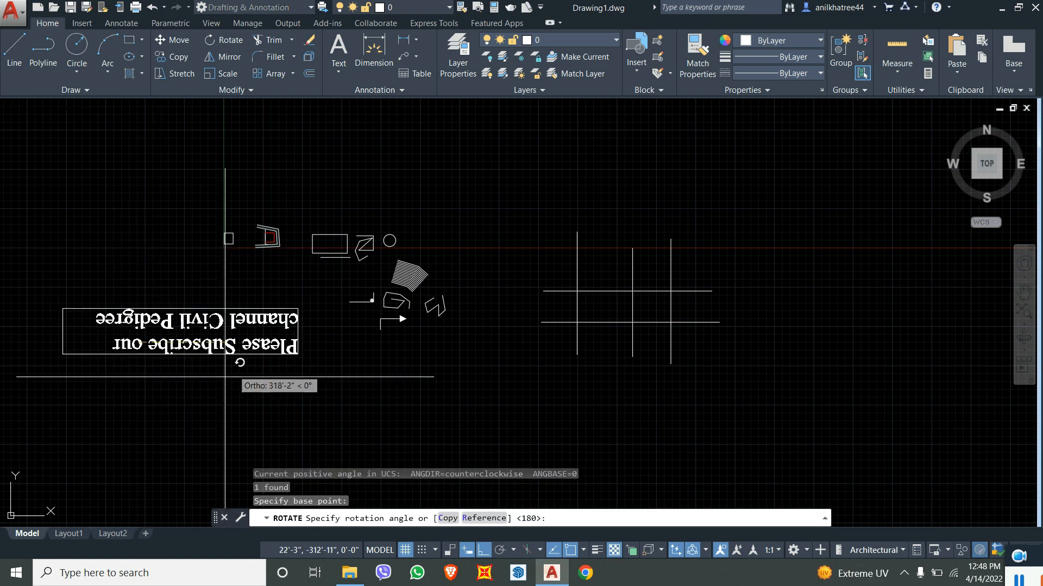
pyautogui.click(60, 312)
pyautogui.scroll(-4, 353, 347)
pyautogui.scroll(5, 270, 340)
pyautogui.scroll(-3, 280, 362)
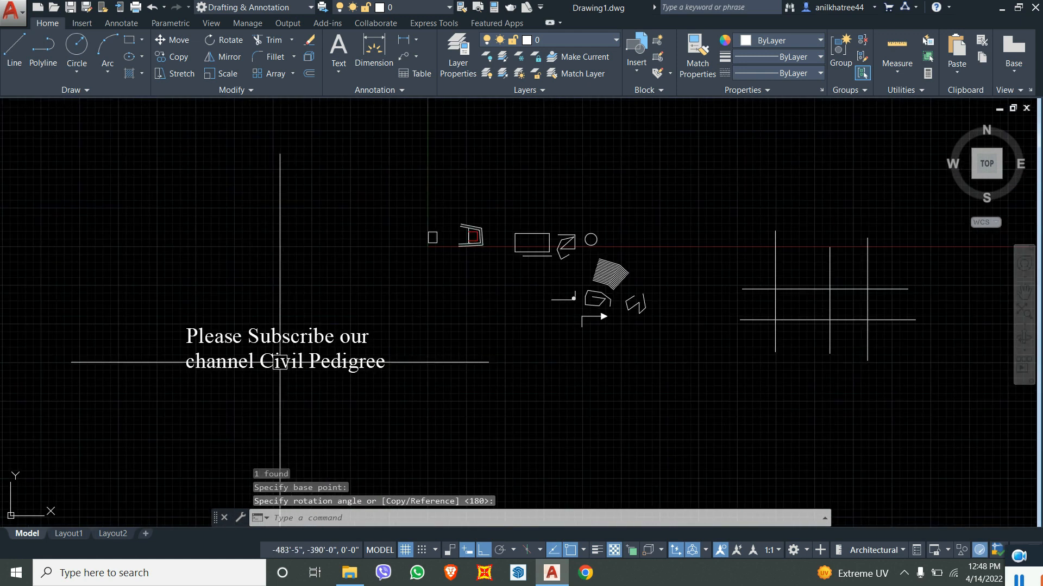
pyautogui.scroll(2, 280, 362)
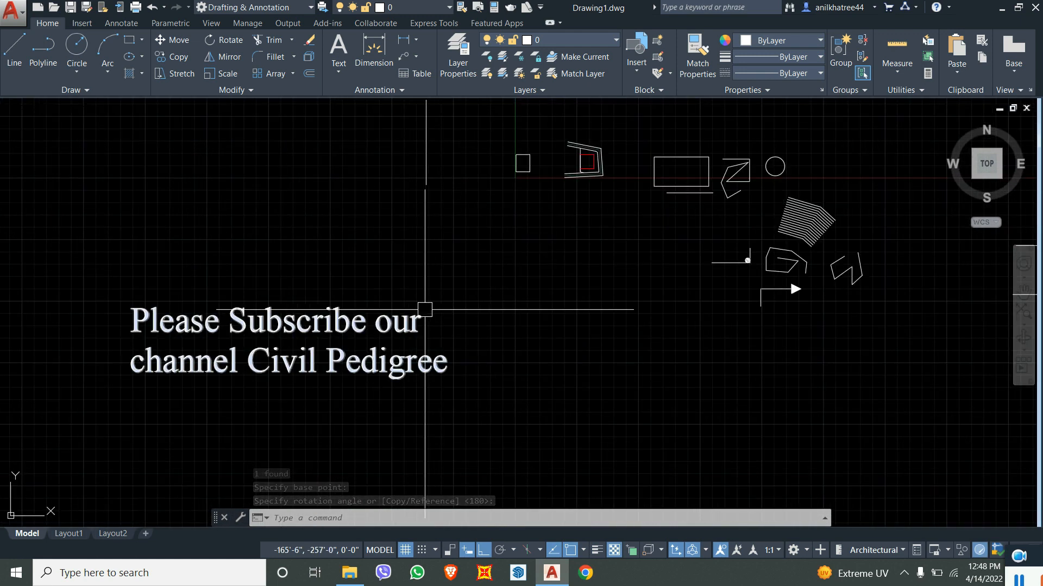
# - Draw a freehand revision cloud to the left of the shapes, reaching over the text, without reversing its direction
pyautogui.scroll(-3, 436, 314)
pyautogui.moveTo(452, 387)
pyautogui.mouseDown(button='middle')
pyautogui.moveTo(527, 421)
pyautogui.moveTo(503, 359)
pyautogui.mouseUp(button='middle')
pyautogui.write('rev')
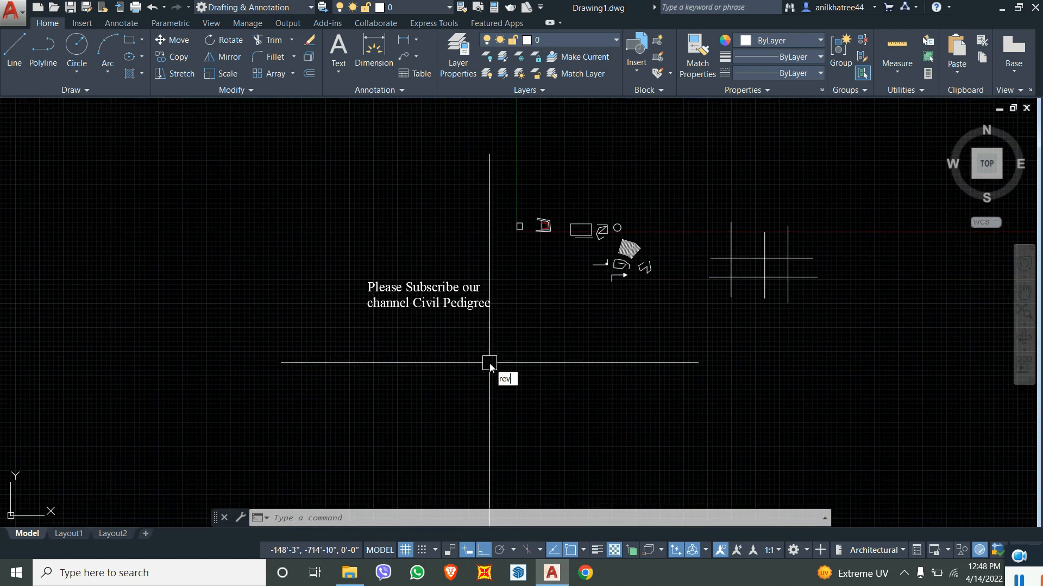
pyautogui.write('c')
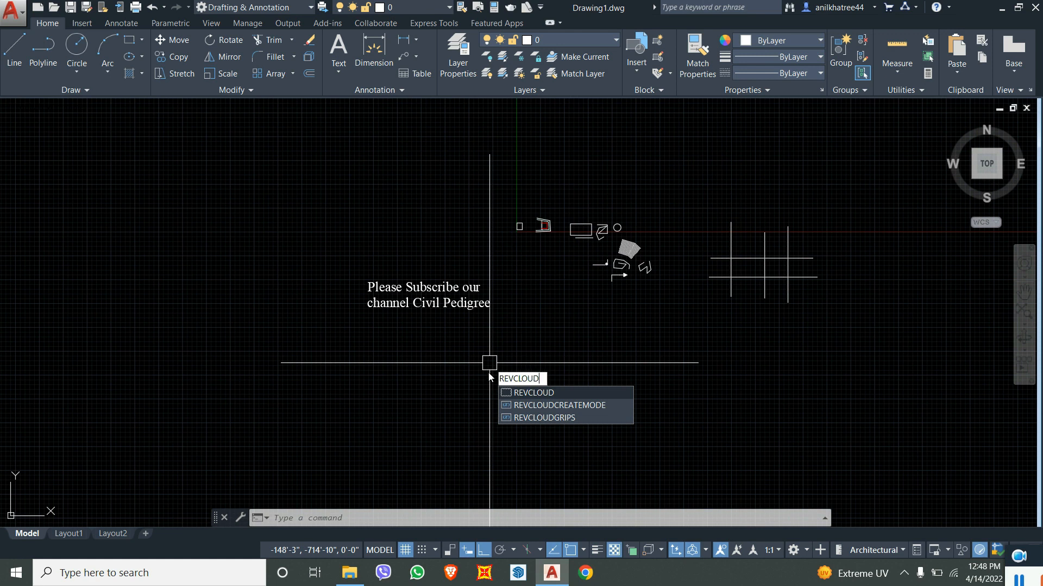
pyautogui.write('loud')
pyautogui.press('Return')
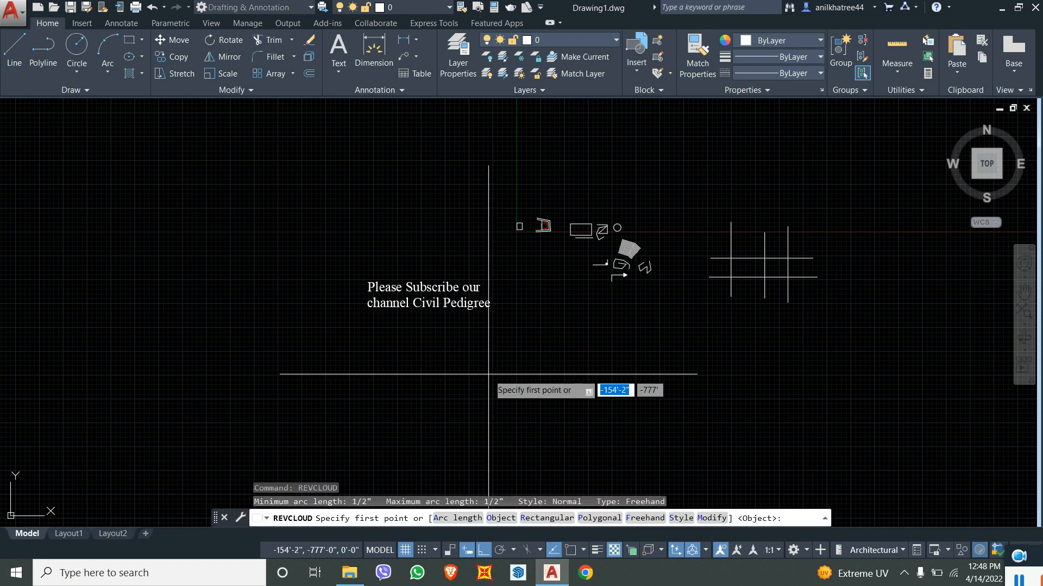
pyautogui.scroll(-3, 578, 341)
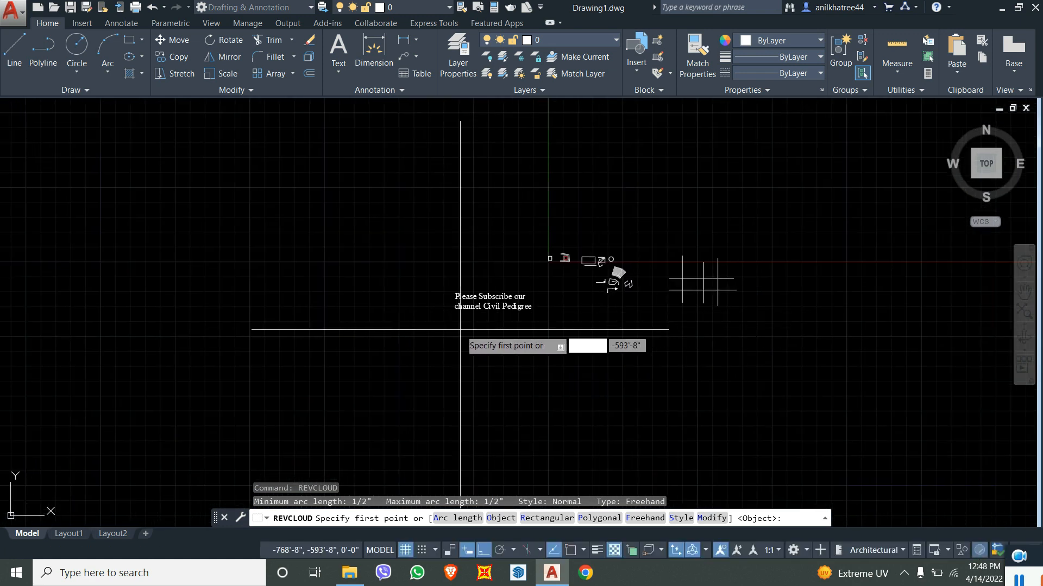
pyautogui.click(265, 235)
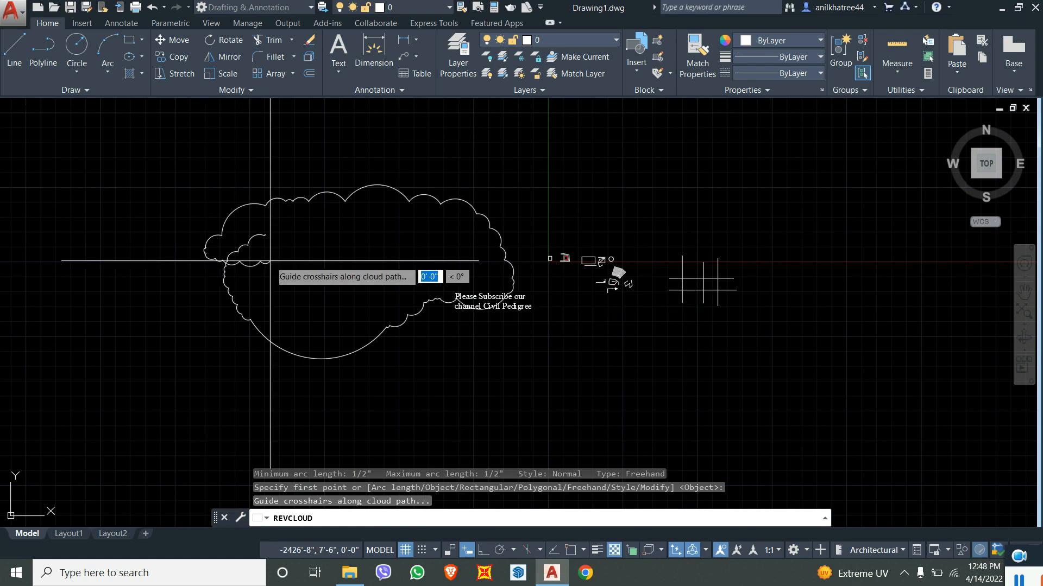
pyautogui.press('Return')
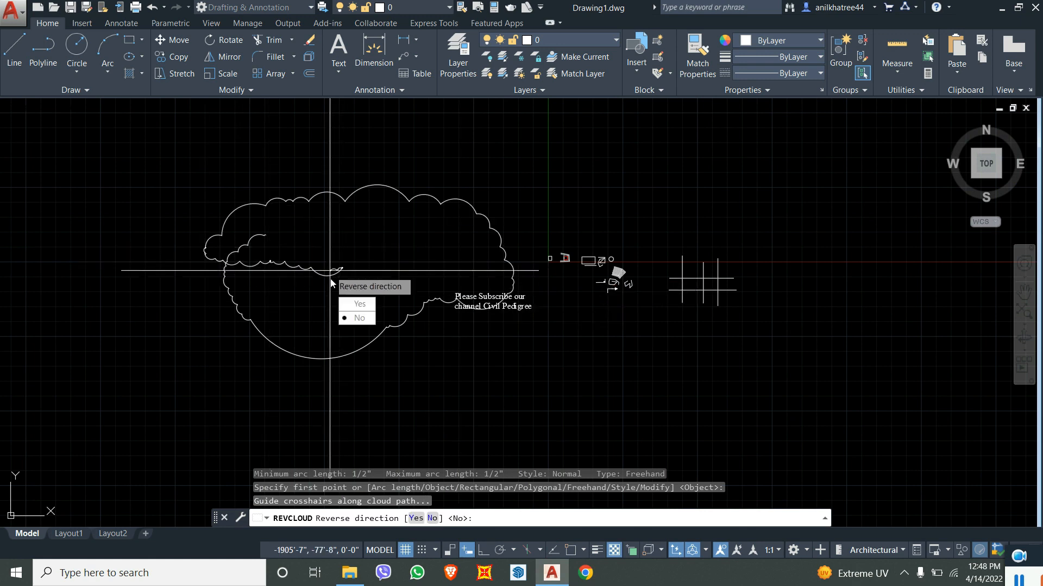
pyautogui.click(353, 317)
pyautogui.scroll(-6, 334, 250)
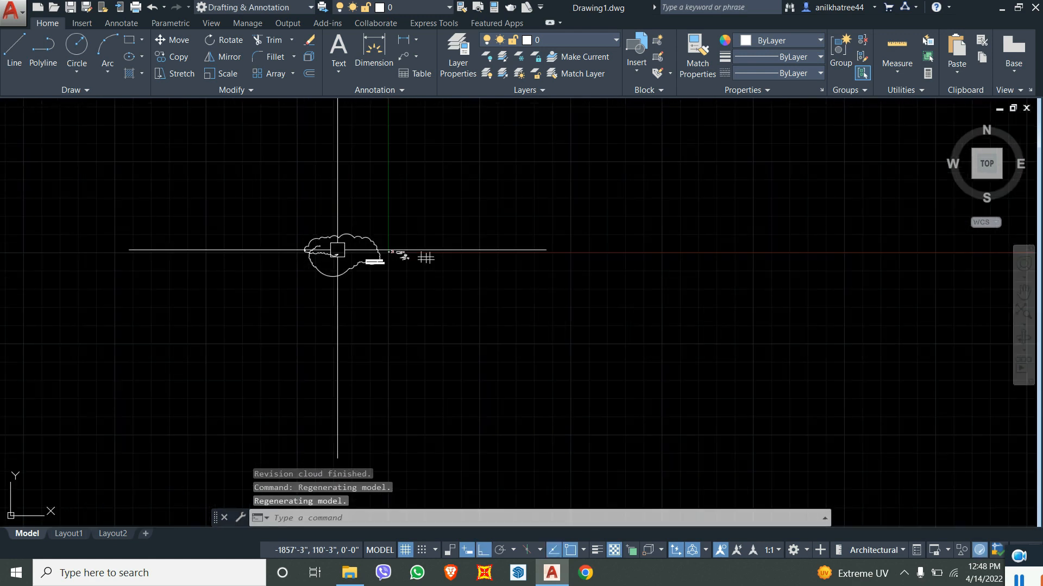
# - Draw a wide freehand revision cloud to the right of the crossed lines, keeping its arc direction
pyautogui.scroll(4, 504, 279)
pyautogui.press('Return')
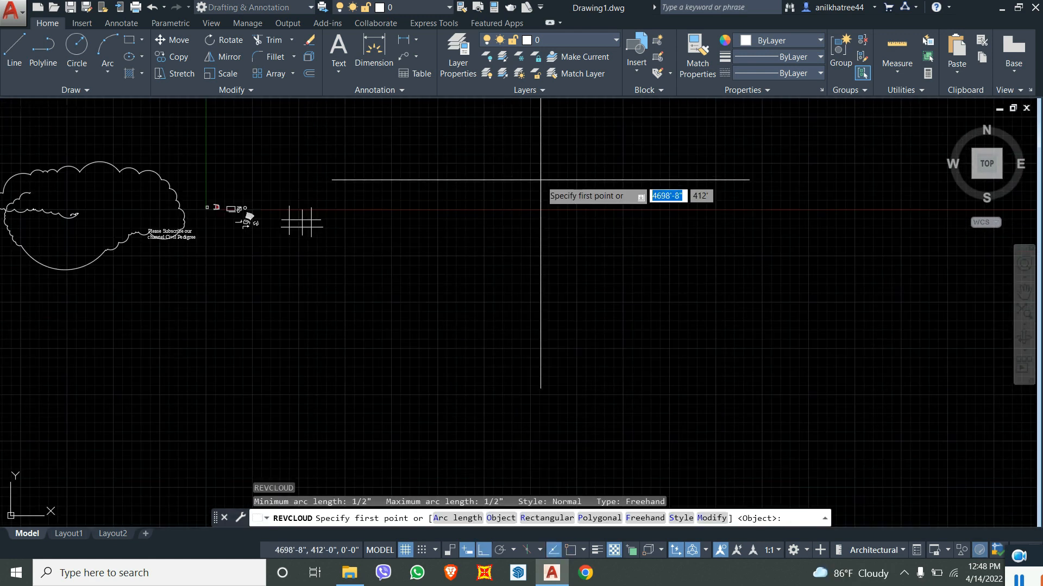
pyautogui.click(528, 185)
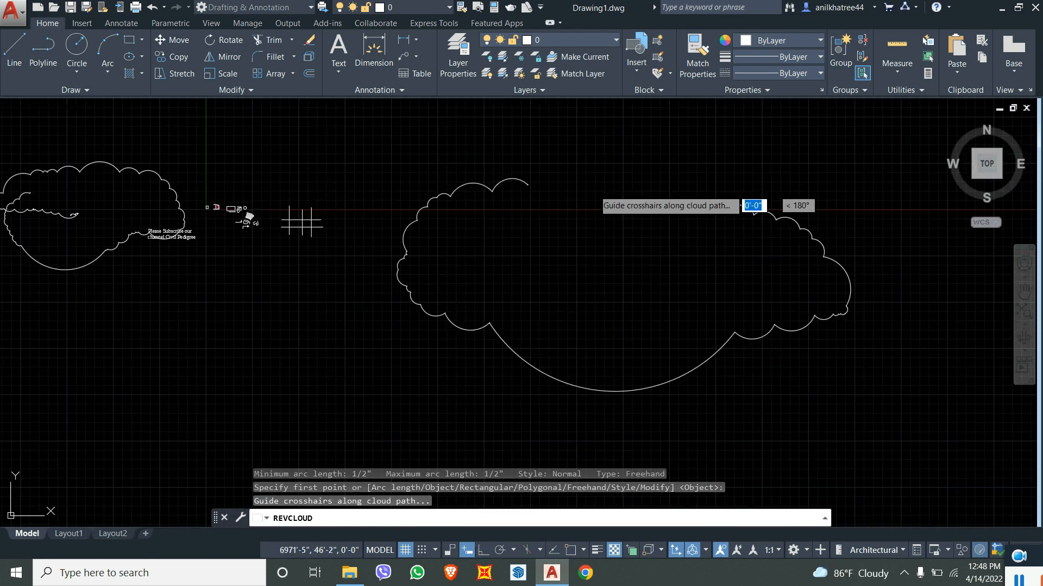
pyautogui.moveTo(531, 216)
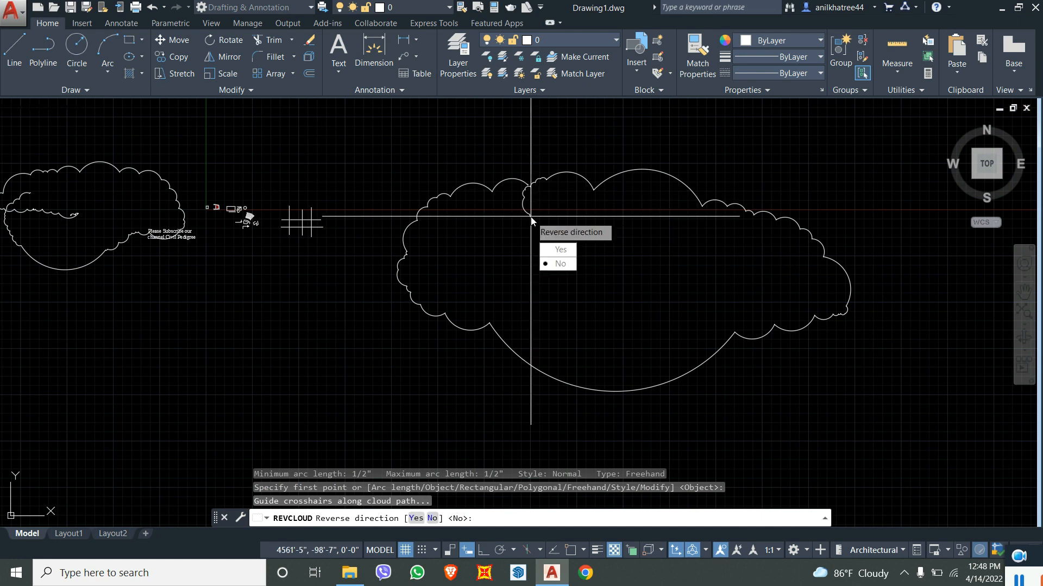
pyautogui.click(553, 263)
pyautogui.scroll(-4, 457, 211)
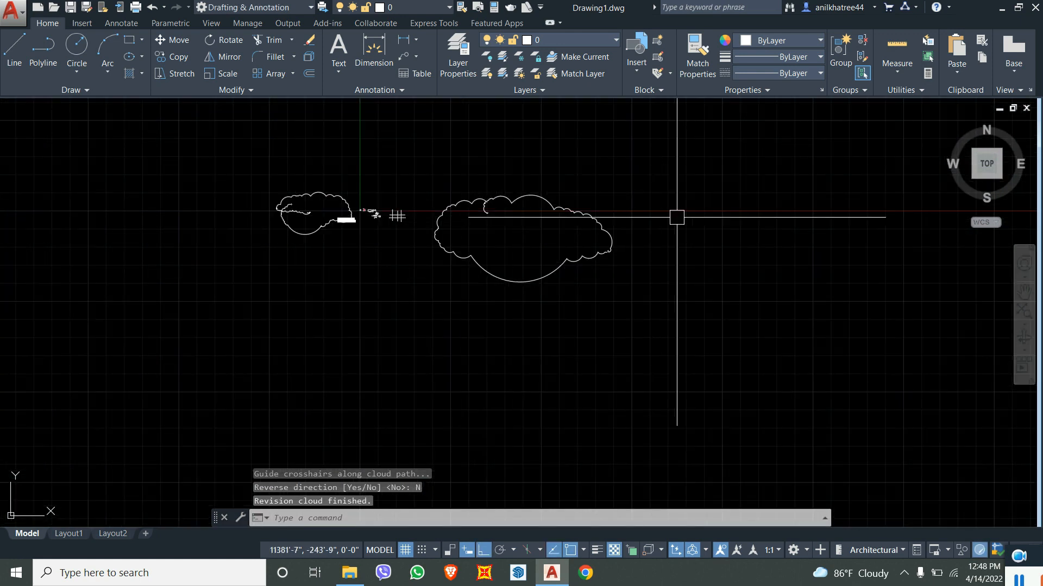
# - Draw a triangular freehand revision cloud to the right of the wide cloud without reversing its direction, and end the command
pyautogui.scroll(2, 677, 217)
pyautogui.press('Return')
pyautogui.click(870, 180)
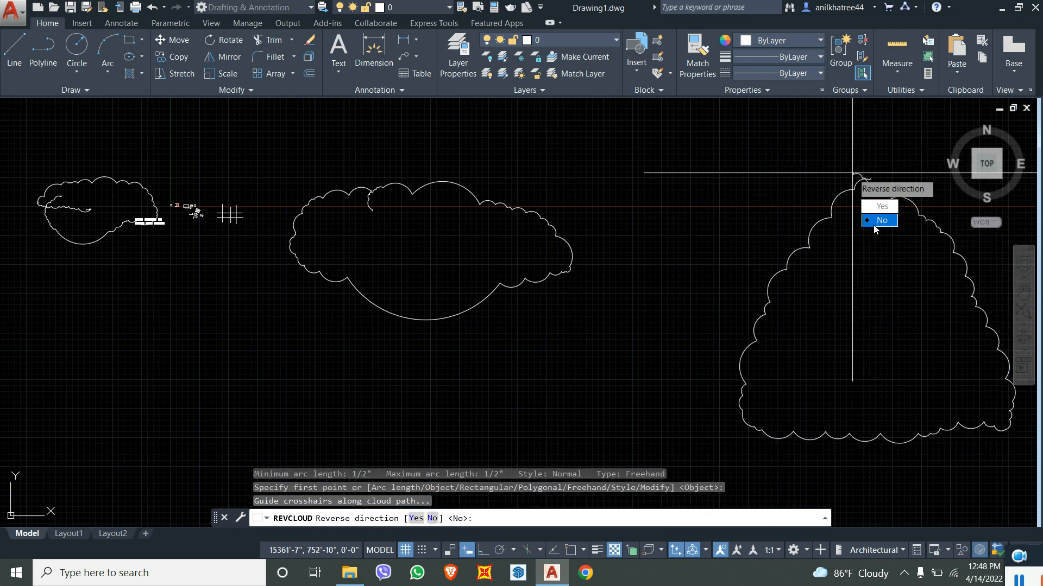
pyautogui.click(874, 228)
pyautogui.scroll(-5, 782, 179)
pyautogui.press('Return')
pyautogui.scroll(-2, 778, 187)
pyautogui.scroll(4, 769, 199)
pyautogui.press('Escape')
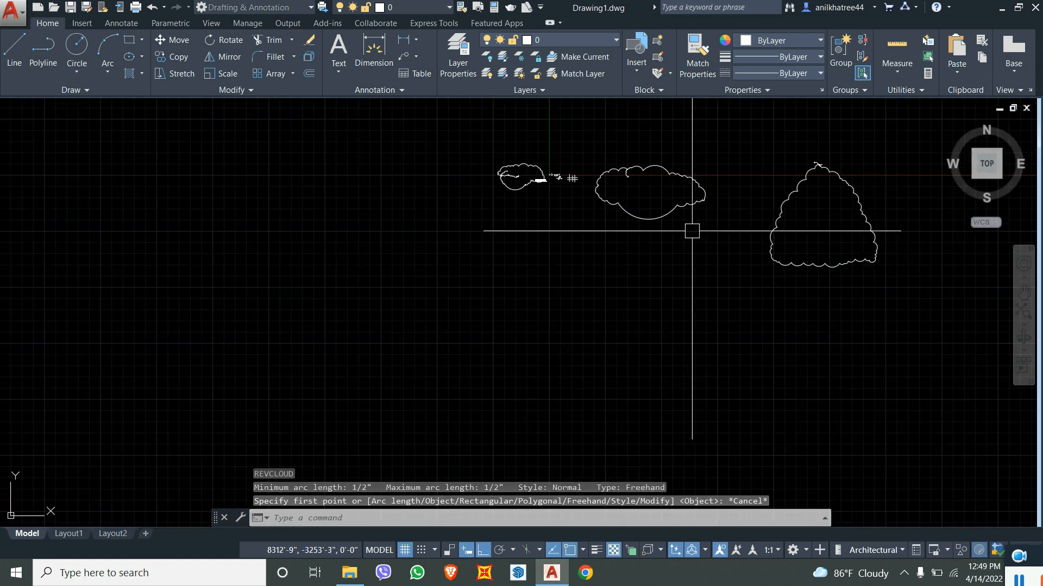
pyautogui.scroll(2, 662, 244)
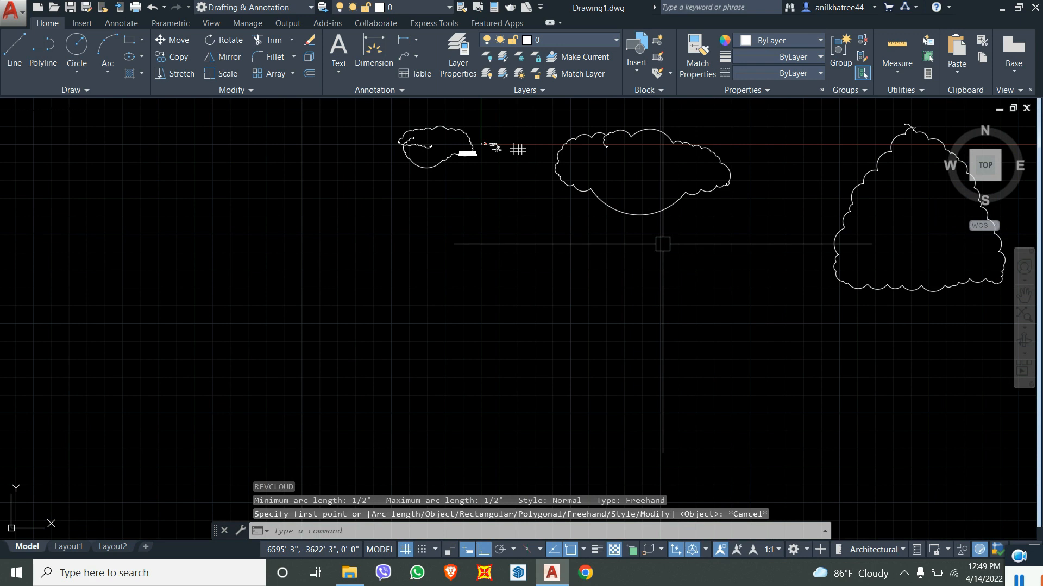
# - Try to draw a large freehand revision cloud below the existing wide cloud
pyautogui.write('rev')
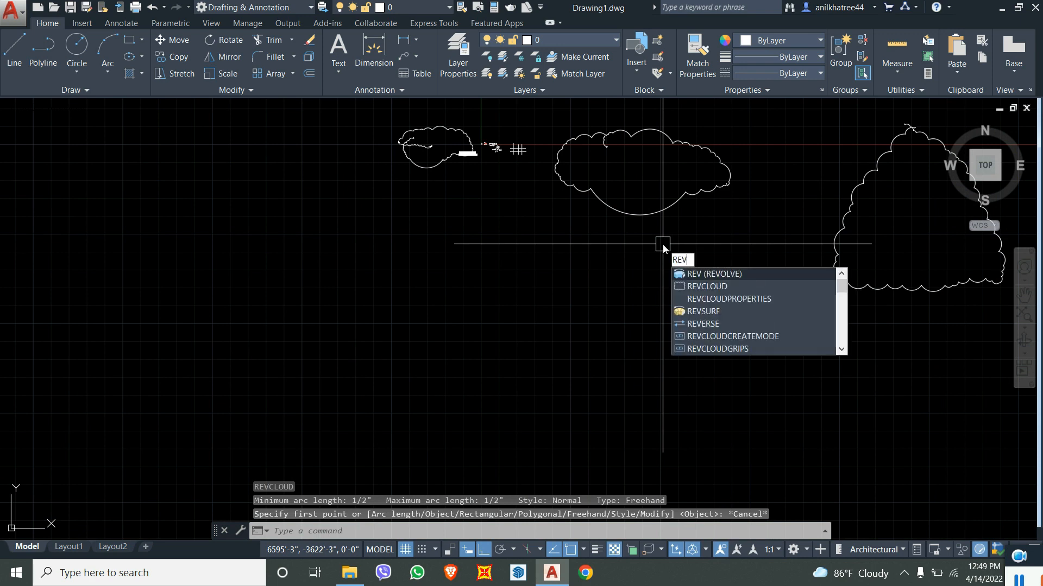
pyautogui.write('cloud')
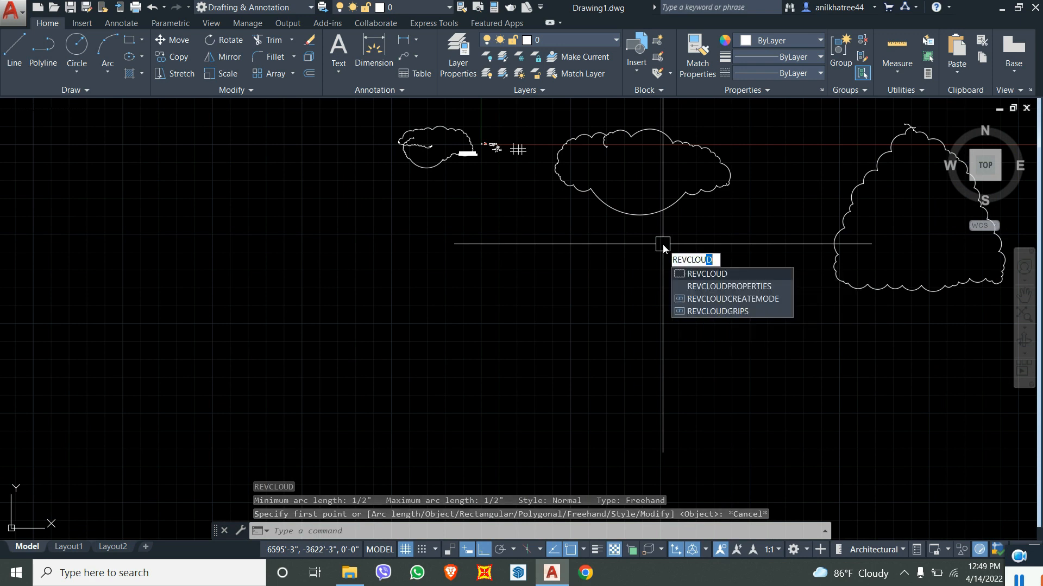
pyautogui.press('Return')
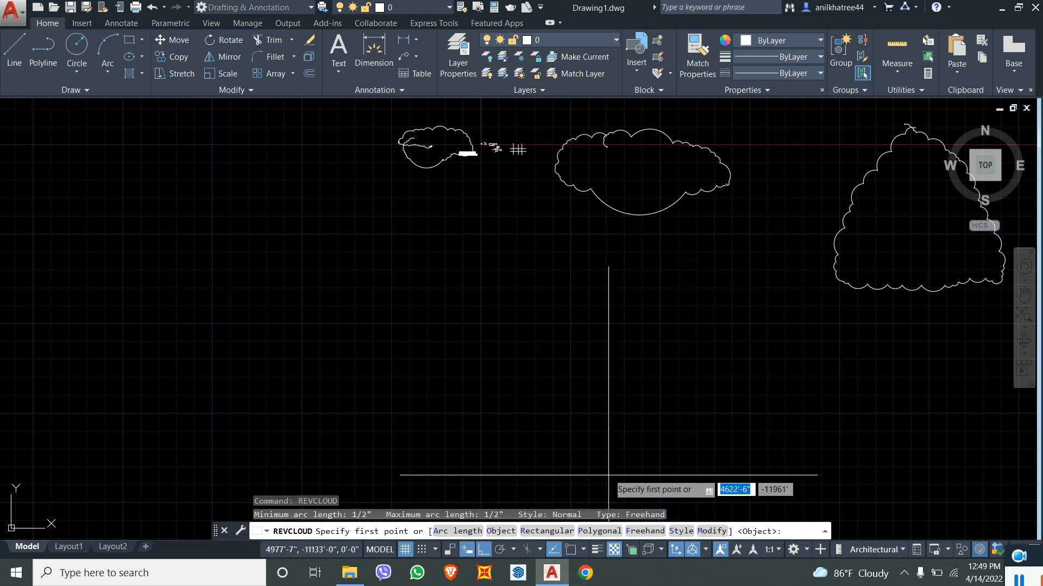
pyautogui.write('f')
pyautogui.press('Return')
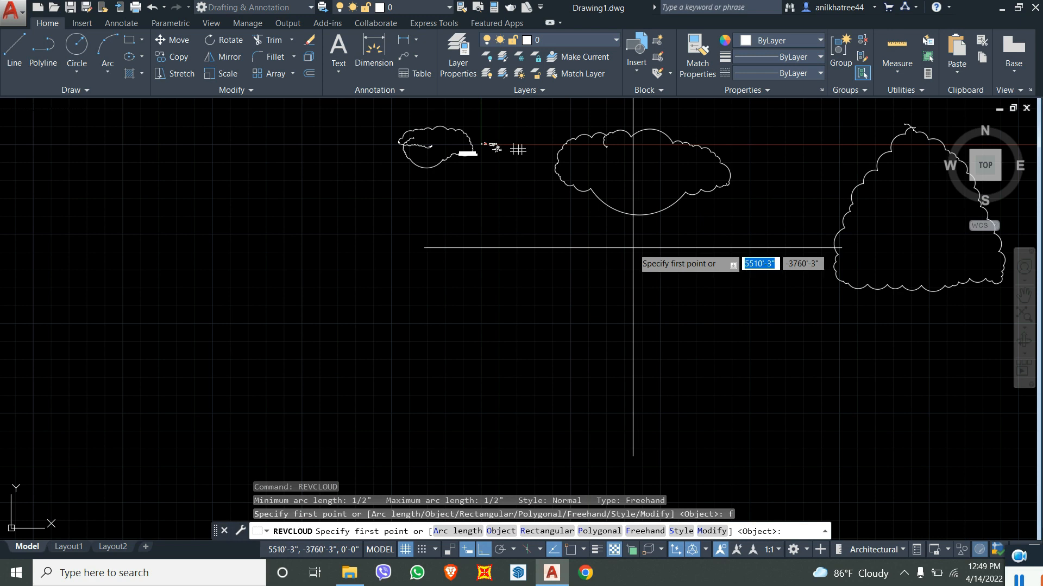
pyautogui.click(554, 282)
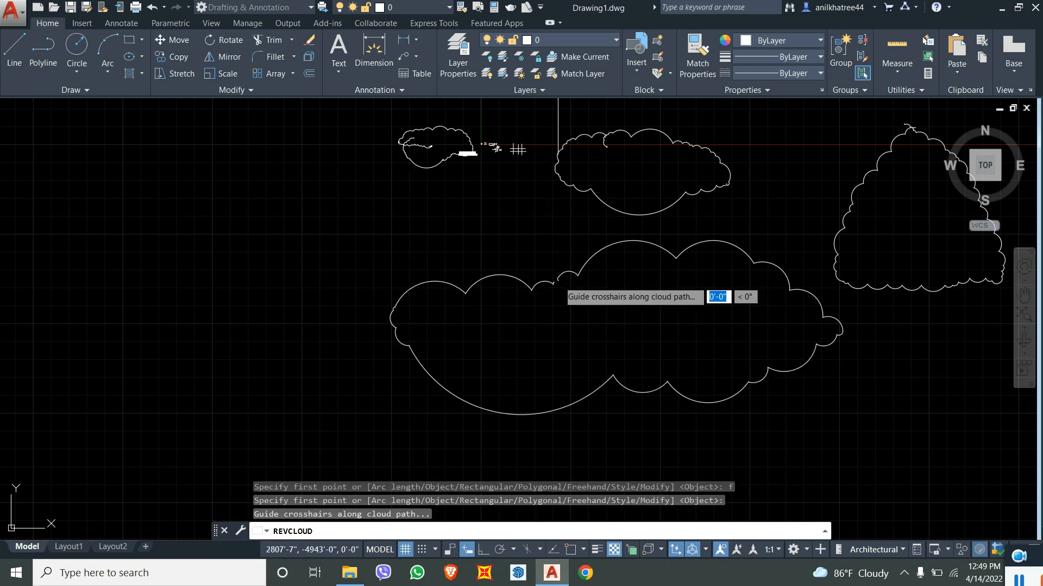
pyautogui.press('Escape')
# - Draw a single short diagonal line just below the left part of the wide cloud, with Ortho off
pyautogui.scroll(-4, 566, 288)
pyautogui.scroll(10, 566, 288)
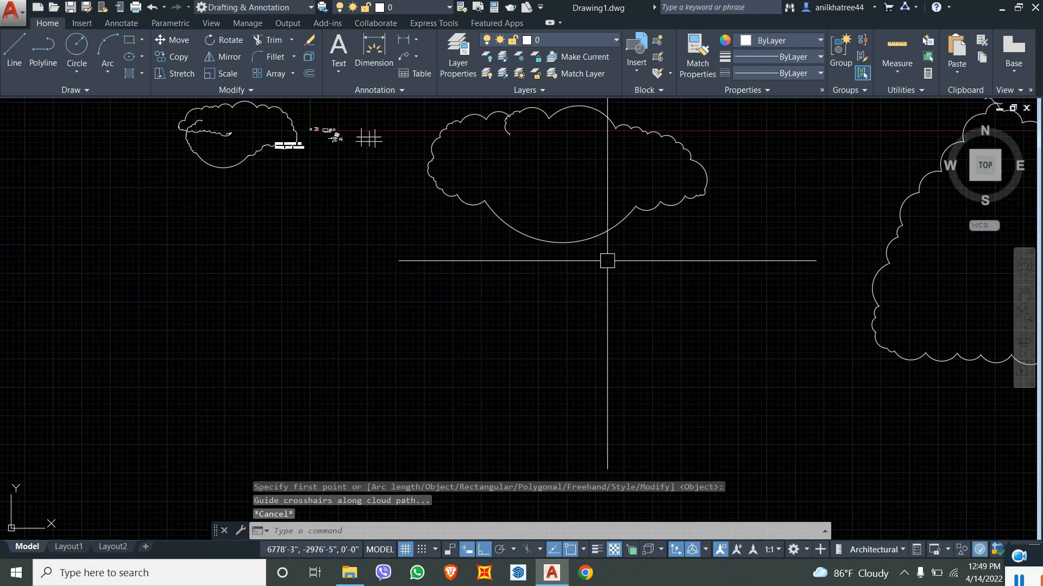
pyautogui.scroll(-5, 576, 333)
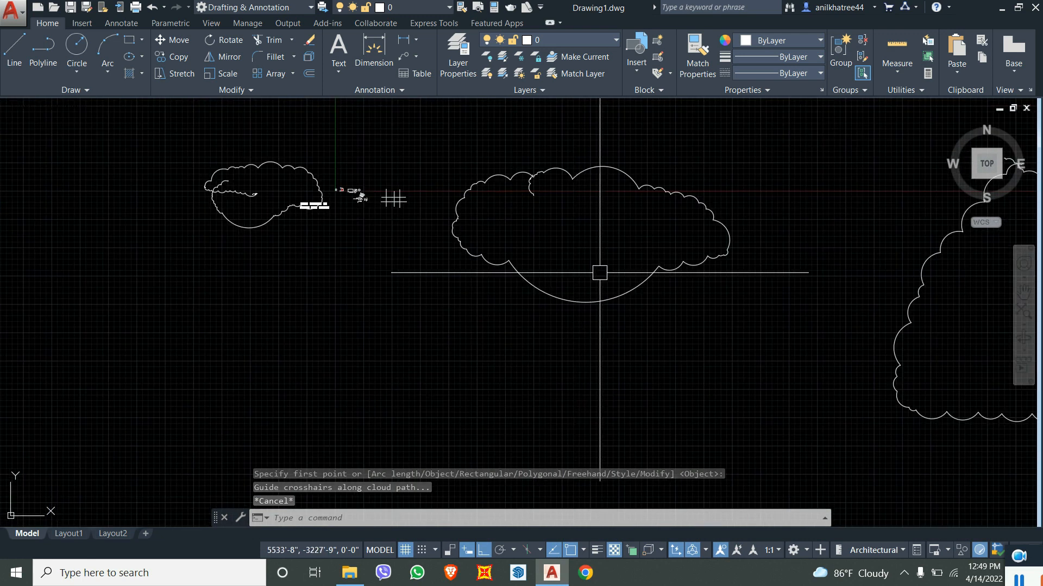
pyautogui.write('l')
pyautogui.press('Return')
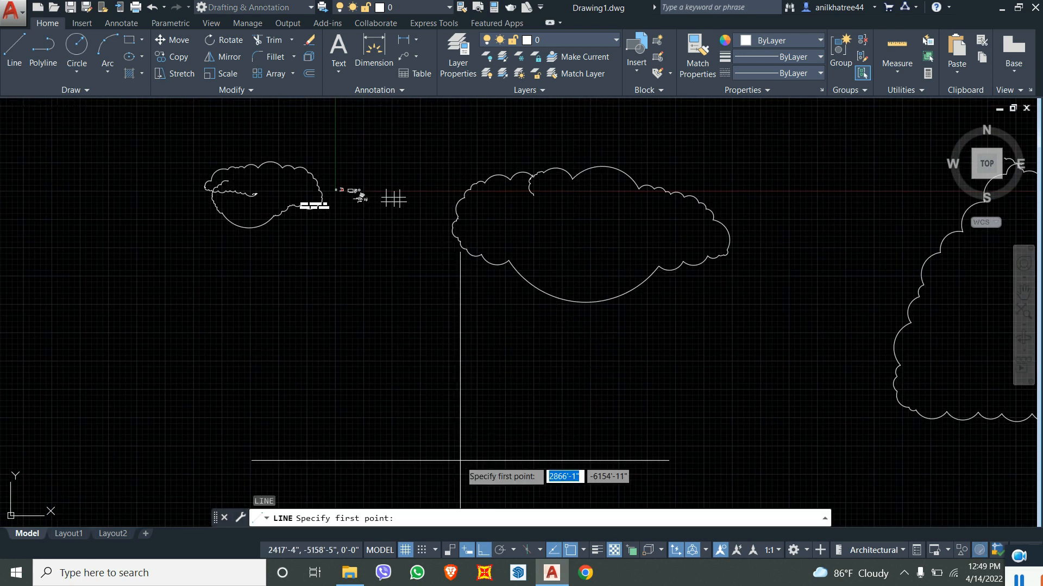
pyautogui.click(472, 301)
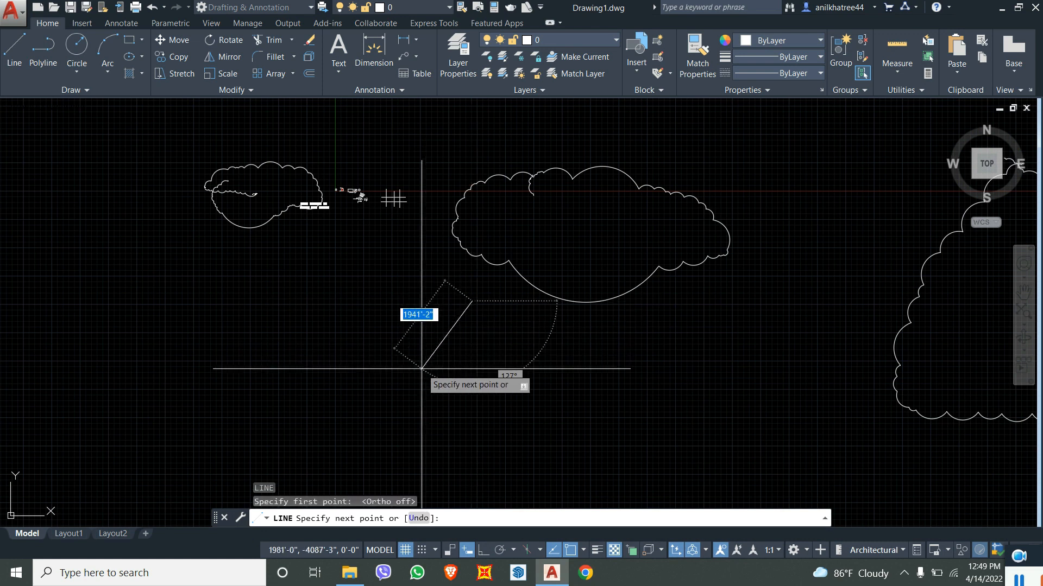
pyautogui.click(444, 336)
pyautogui.press('Return')
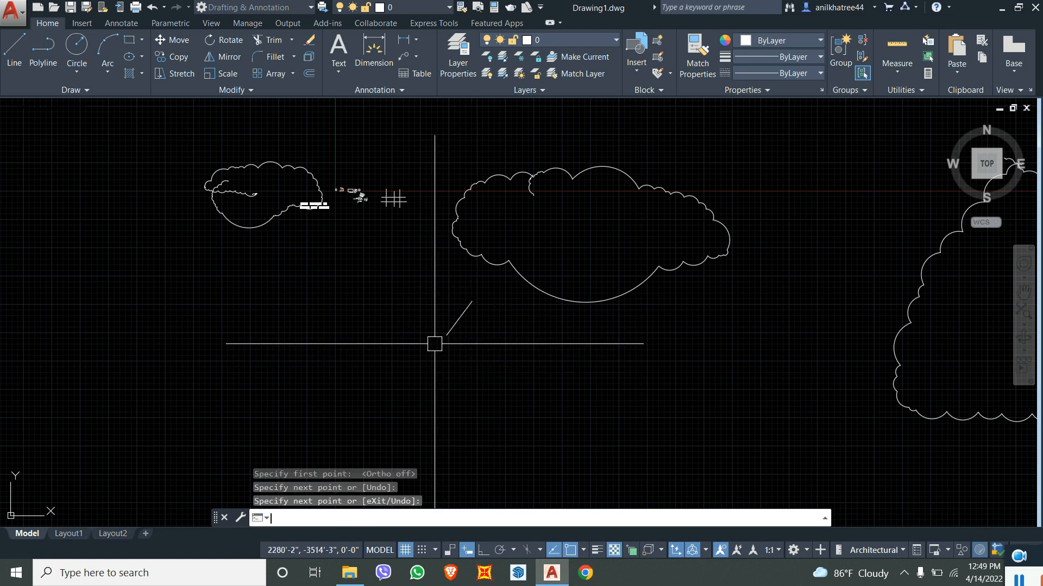
# - Create a rectangular array of the short diagonal line with 10 columns and 6 rows, and end the command
pyautogui.click(458, 319)
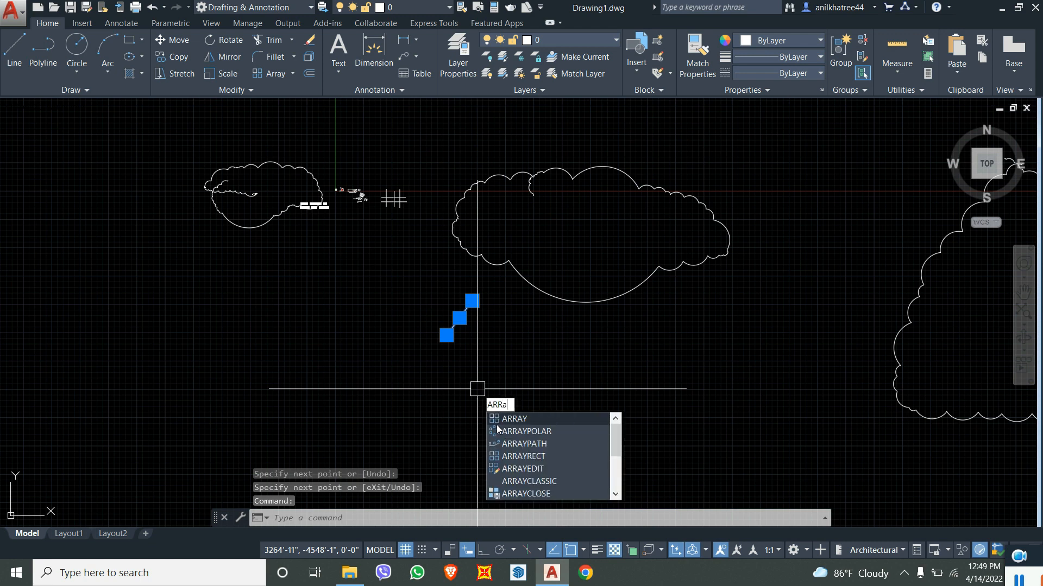
pyautogui.write('ARRAY')
pyautogui.press('Return')
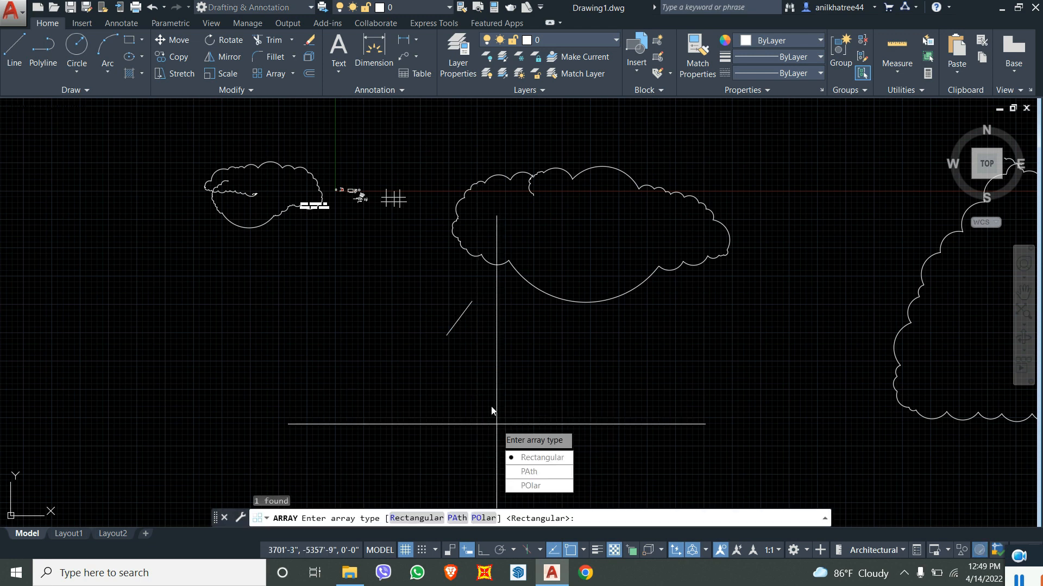
pyautogui.click(538, 457)
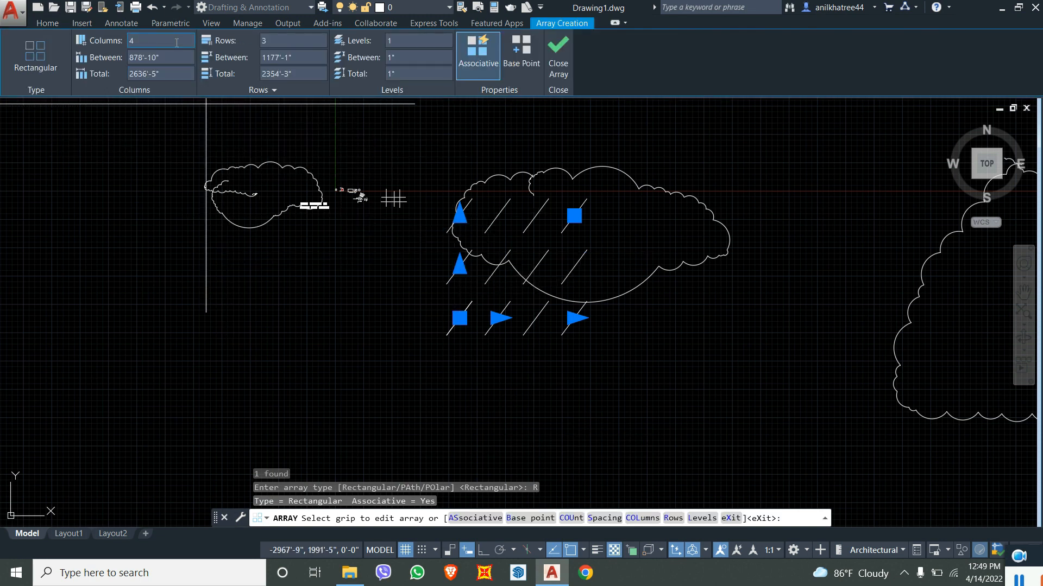
pyautogui.press('Return')
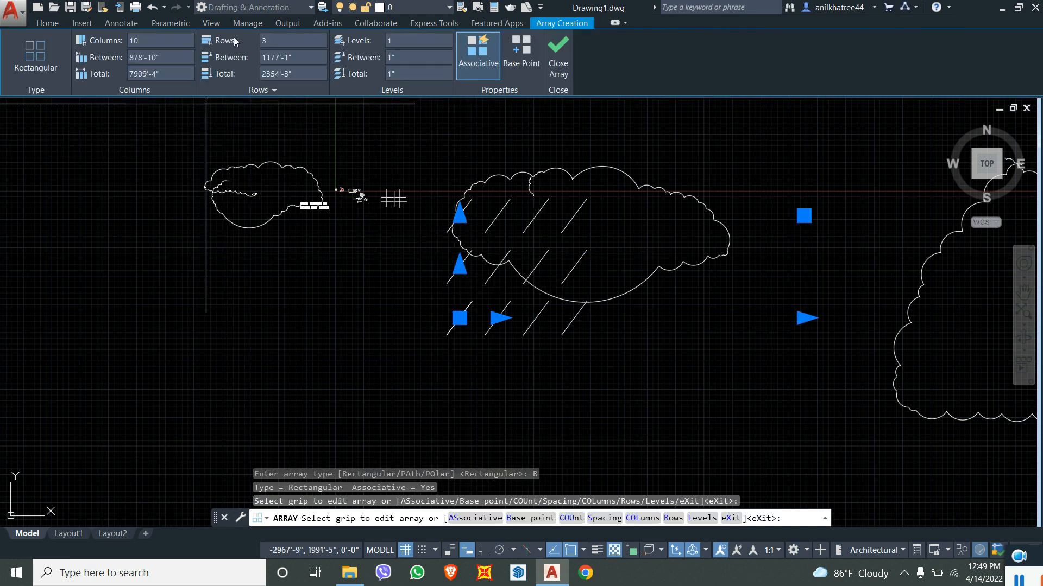
pyautogui.click(282, 40)
pyautogui.write('10')
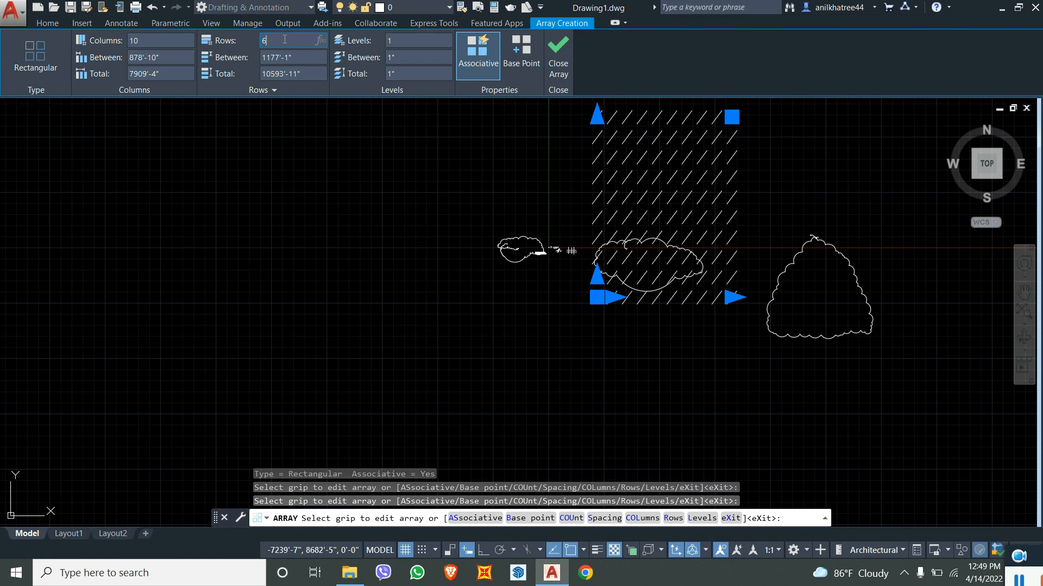
pyautogui.click(292, 52)
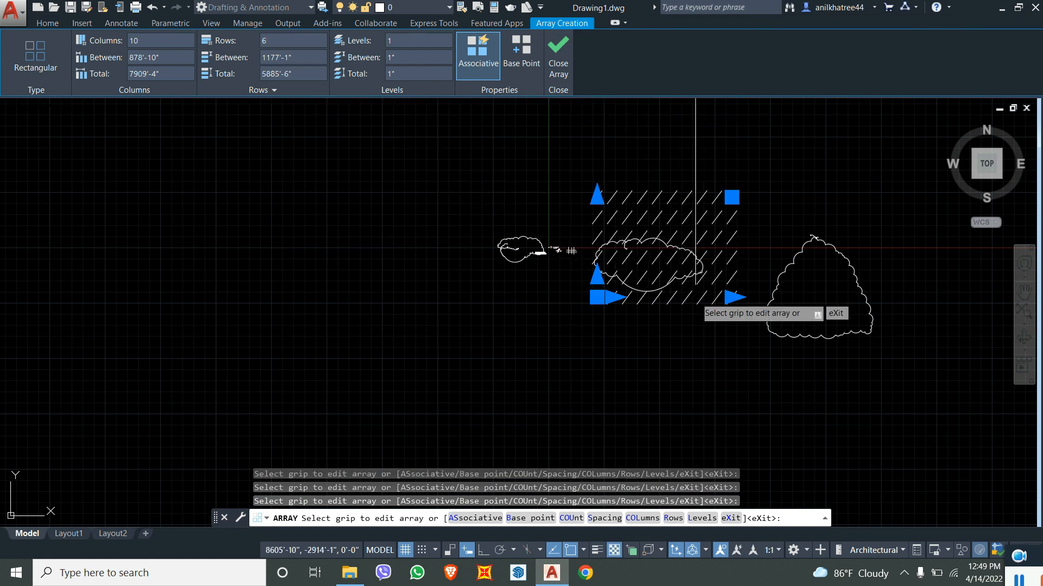
pyautogui.press('Escape')
# - Move the array of diagonal lines downward so that only its top row overlaps the wide cloud's lower edge
pyautogui.click(627, 243)
pyautogui.write('m')
pyautogui.press('Return')
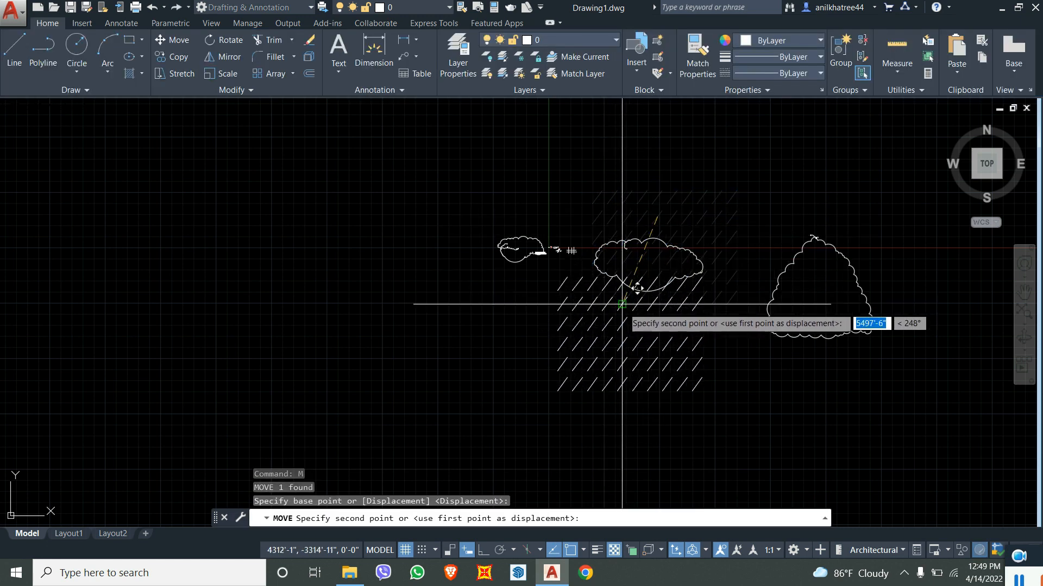
pyautogui.press('Escape')
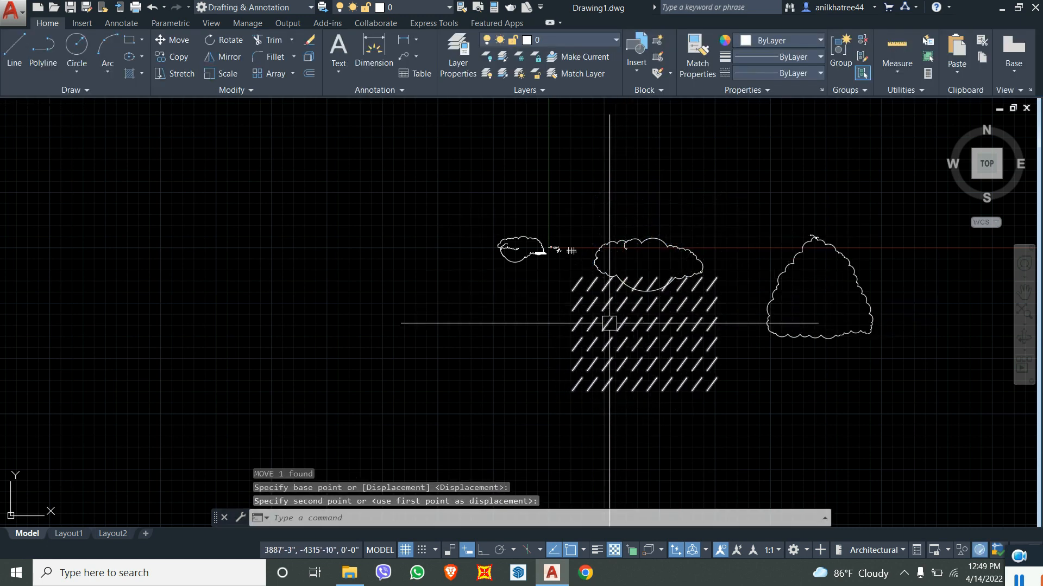
pyautogui.scroll(-2, 629, 321)
pyautogui.scroll(8, 603, 320)
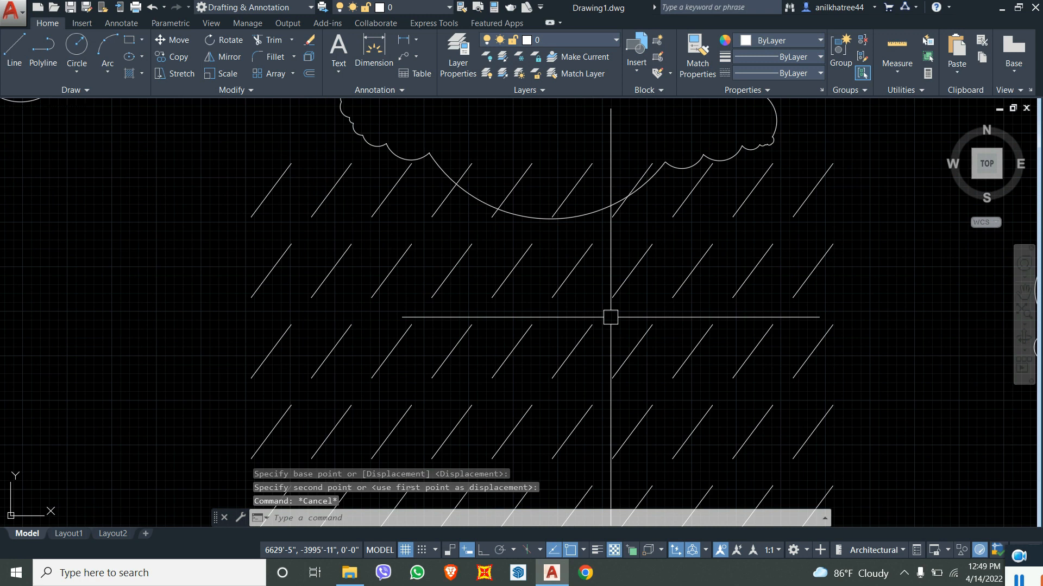
pyautogui.scroll(-1, 611, 317)
pyautogui.scroll(-2, 636, 291)
pyautogui.scroll(1, 569, 287)
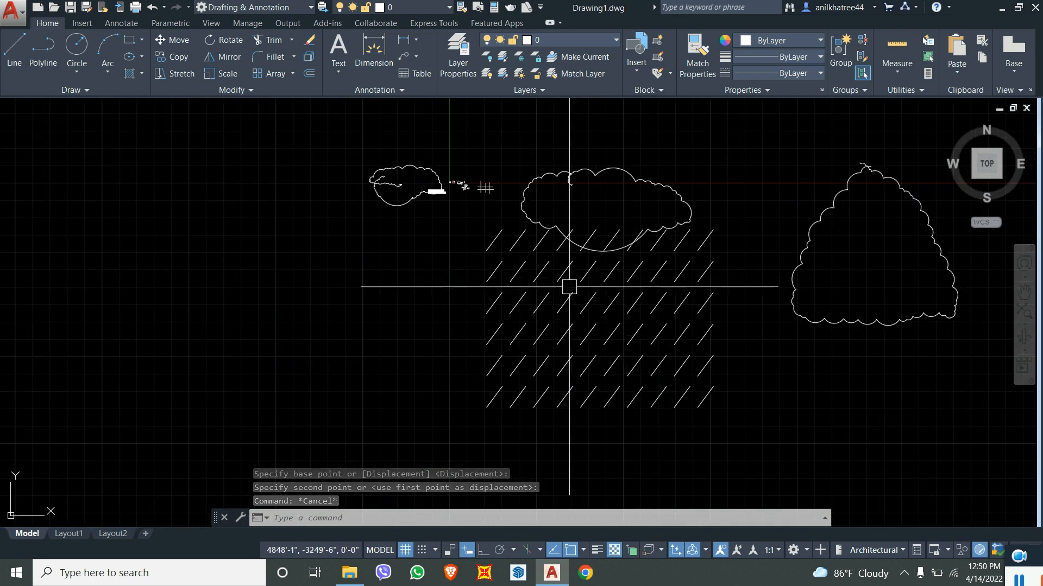
# - Measure the area and perimeter of the small upright rectangle above the text by picking its corners around to the start
pyautogui.scroll(-2, 635, 265)
pyautogui.moveTo(622, 293); pyautogui.dragTo(731, 295, button='middle')
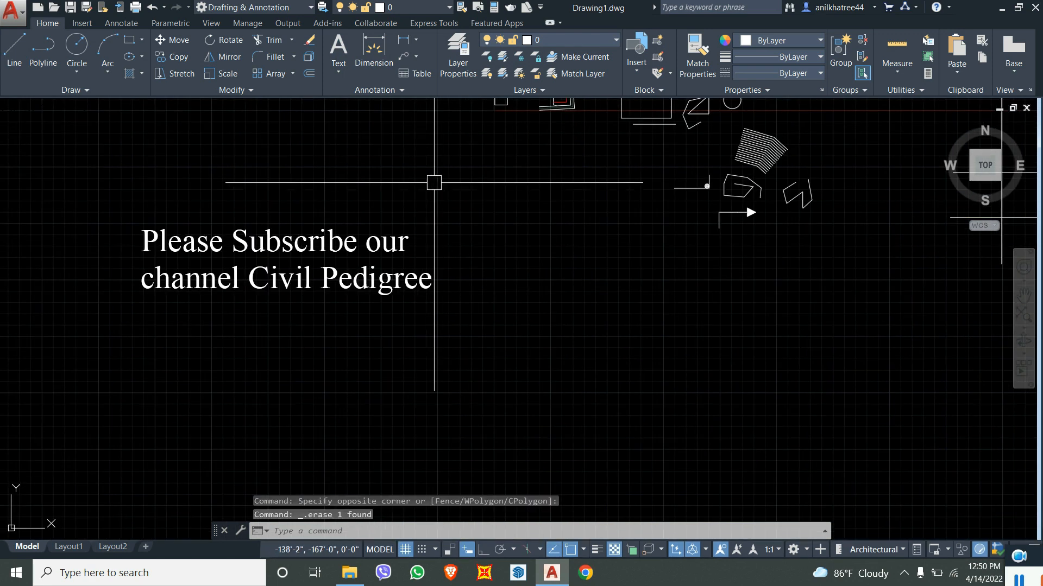
pyautogui.moveTo(422, 217); pyautogui.dragTo(442, 307, button='middle')
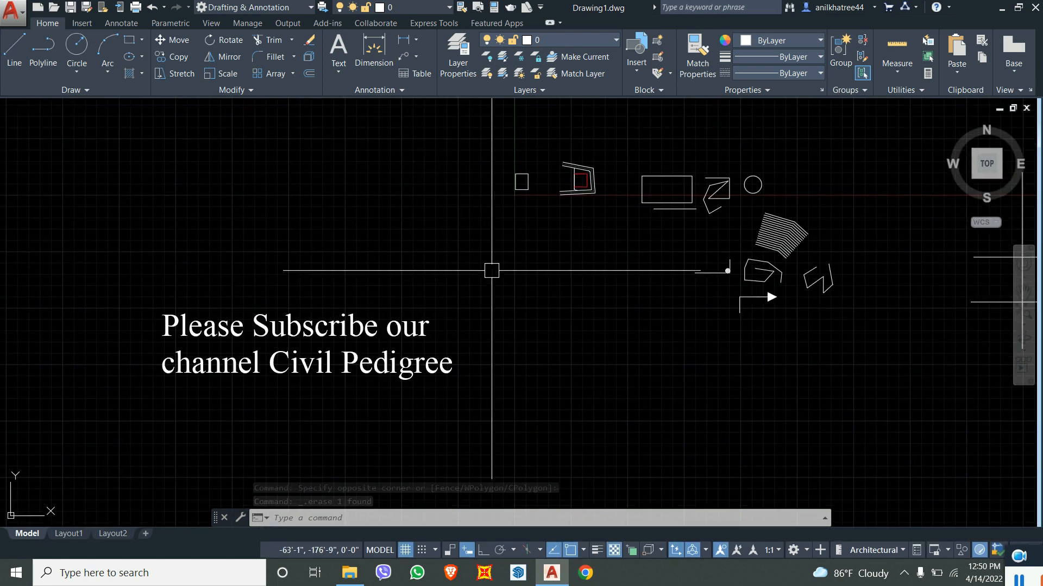
pyautogui.write('AA')
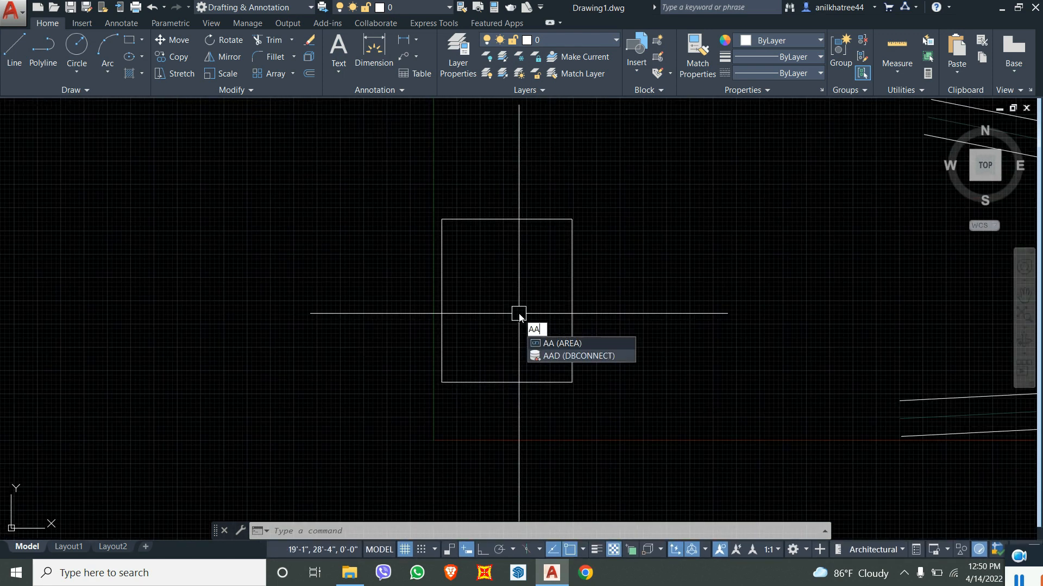
pyautogui.press('Return')
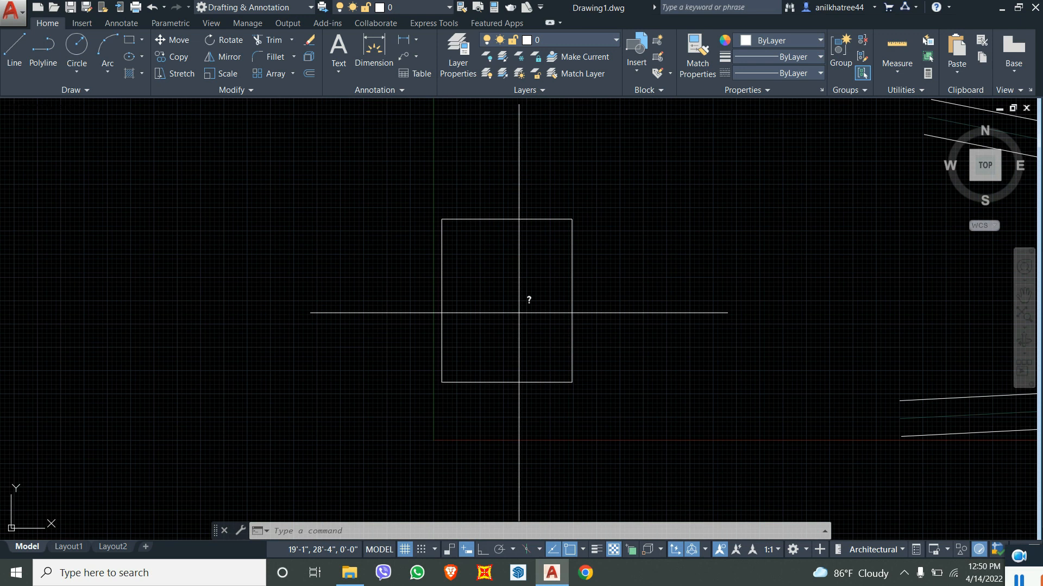
pyautogui.click(441, 219)
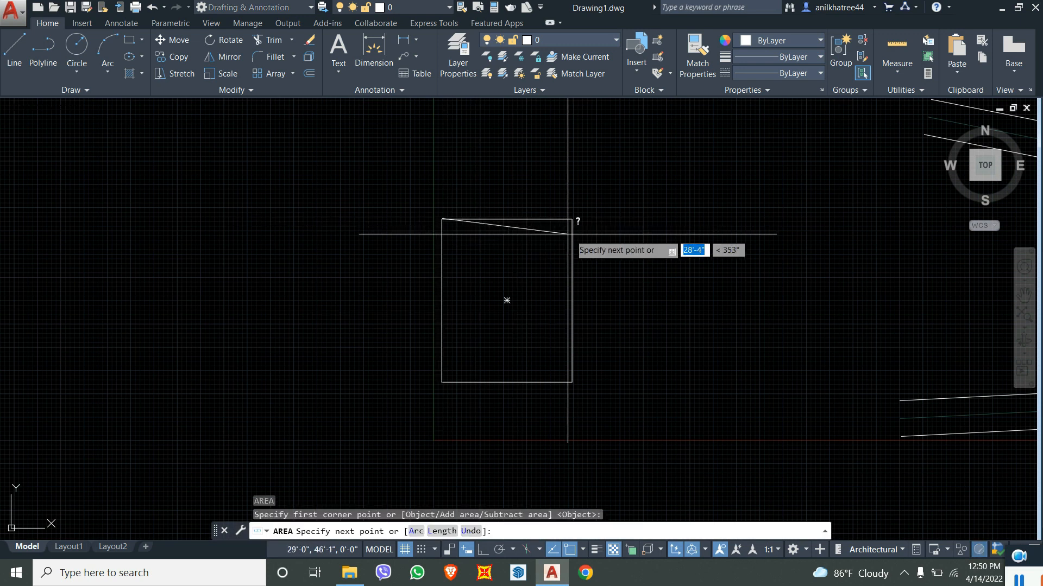
pyautogui.click(572, 219)
pyautogui.click(572, 381)
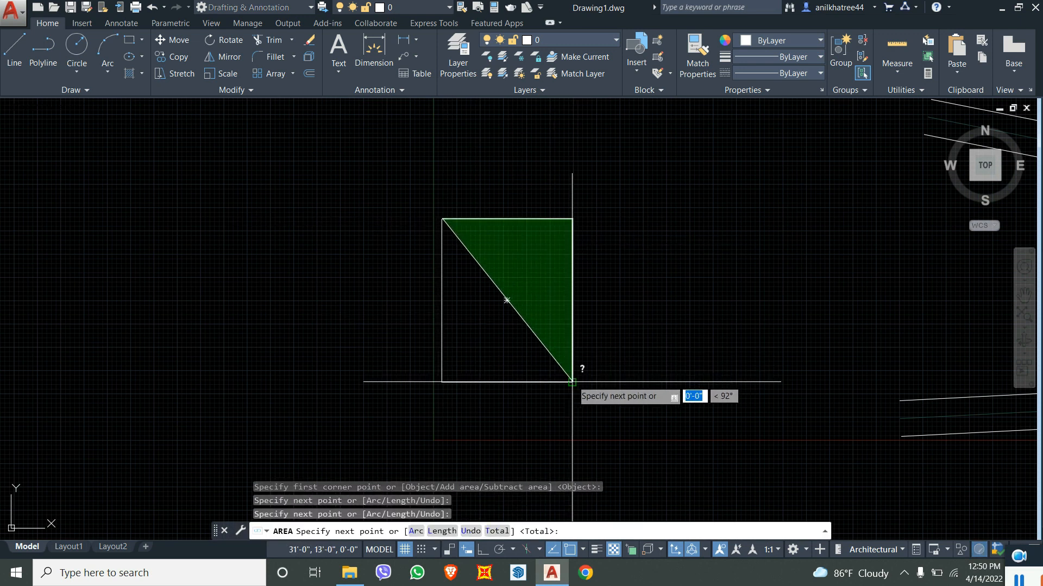
pyautogui.click(441, 382)
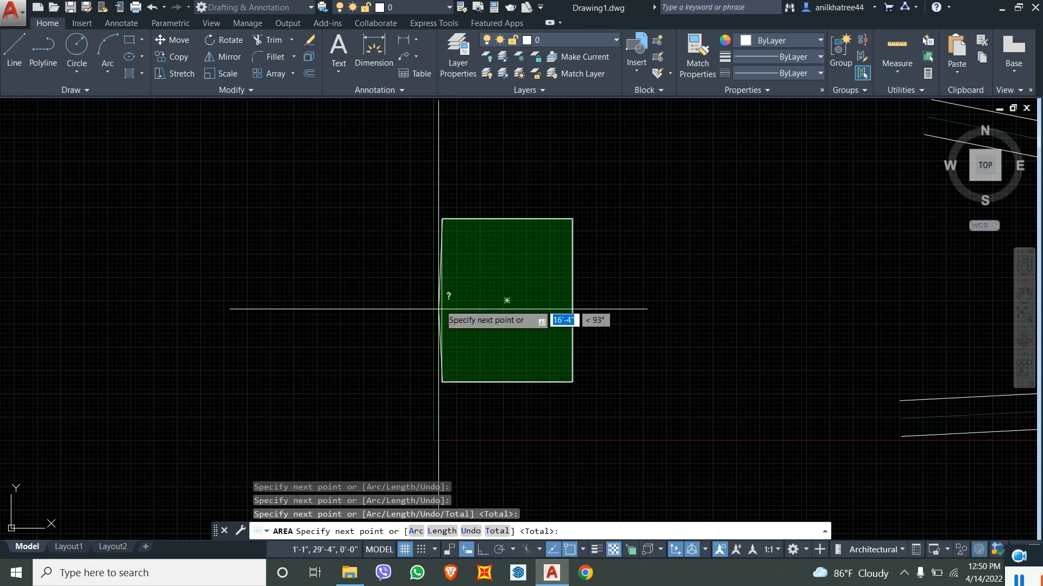
pyautogui.click(442, 218)
pyautogui.press('Return')
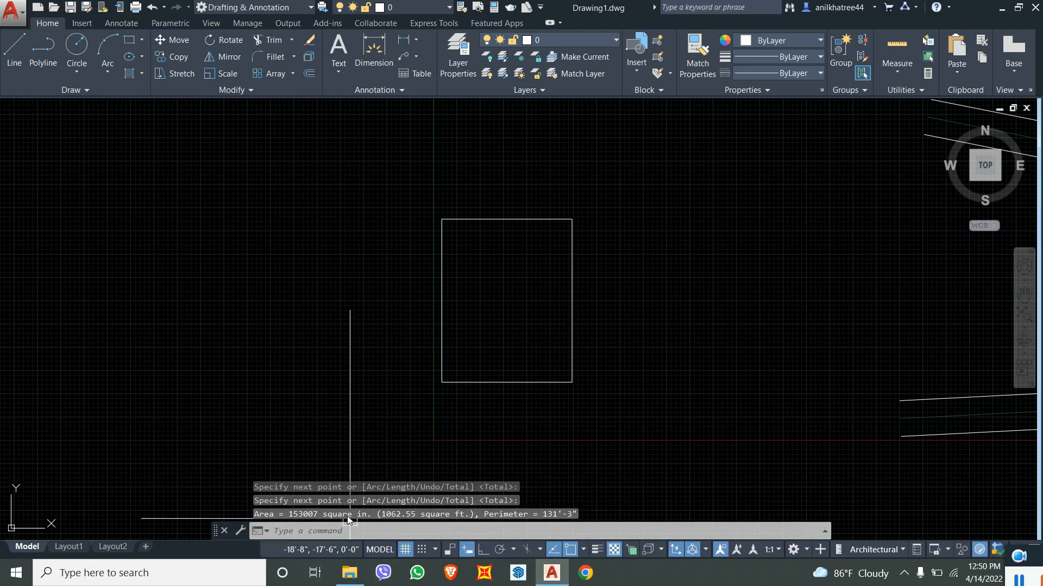
pyautogui.click(824, 532)
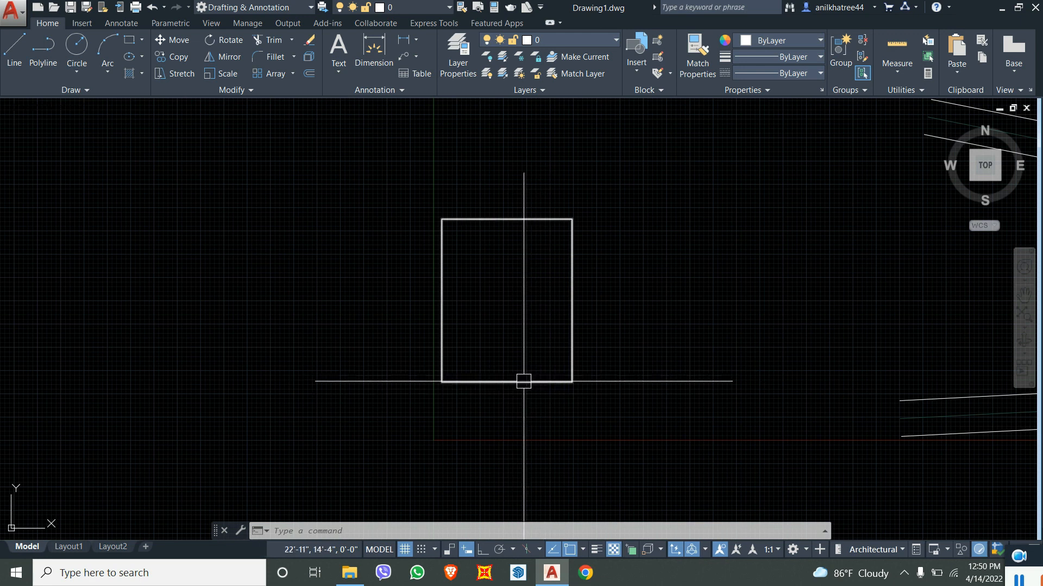
# - Measure the distance between the two lower corners of the upright rectangle
pyautogui.scroll(2, 361, 400)
pyautogui.moveTo(587, 366); pyautogui.dragTo(552, 411, button='middle')
pyautogui.scroll(2, 549, 414)
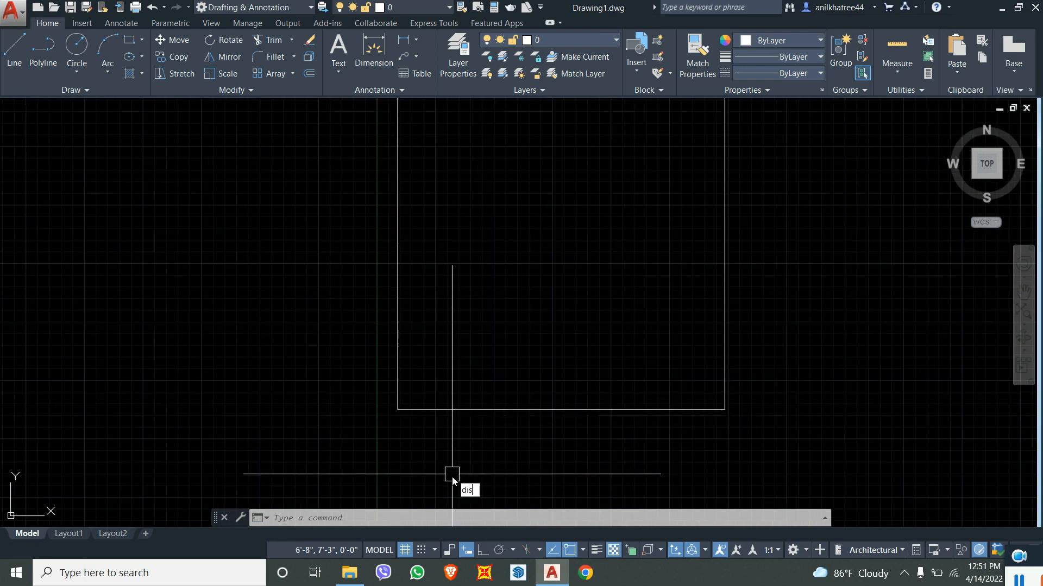
pyautogui.press('Return')
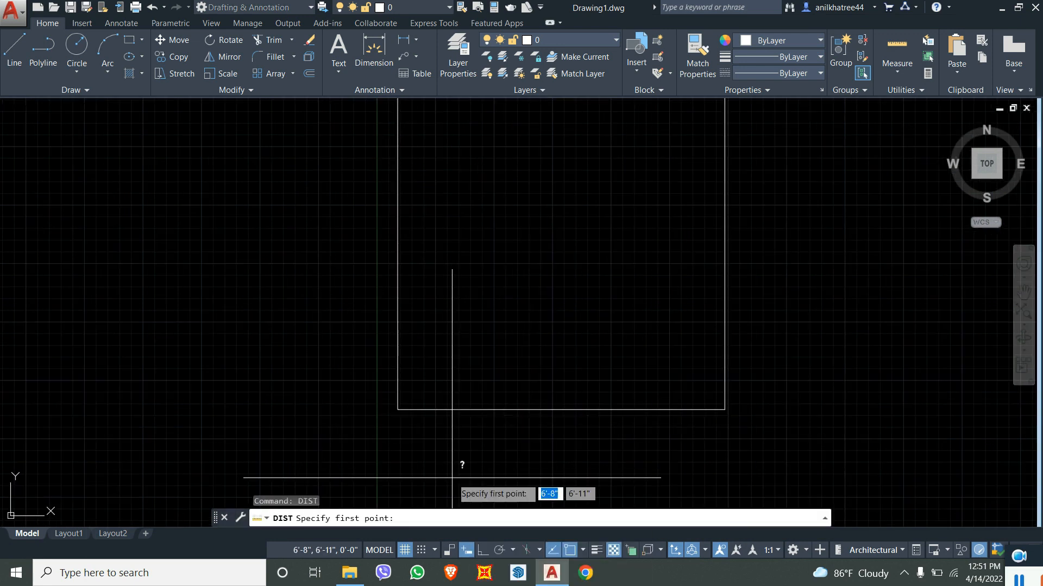
pyautogui.click(398, 410)
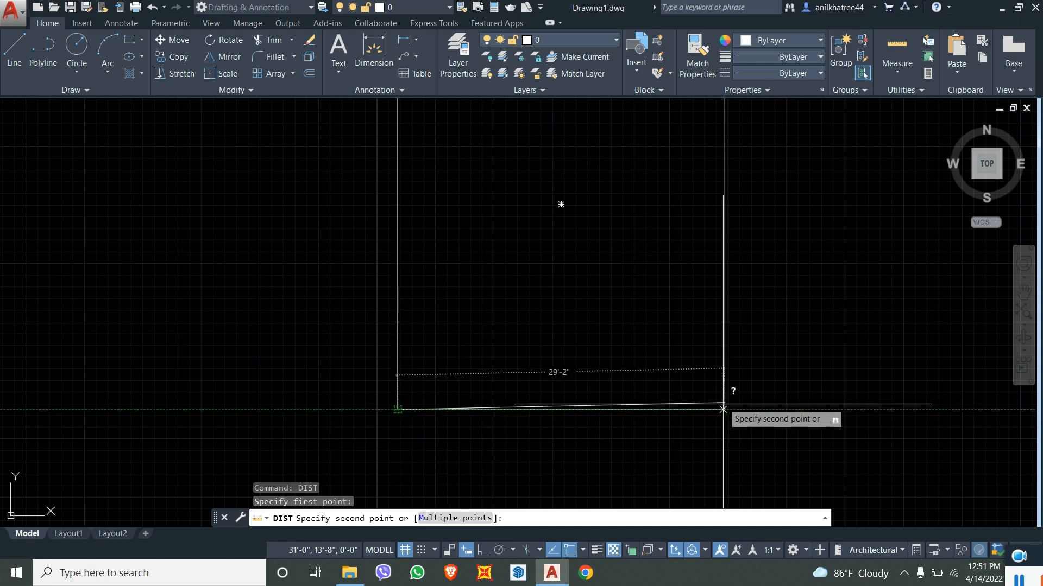
pyautogui.click(724, 409)
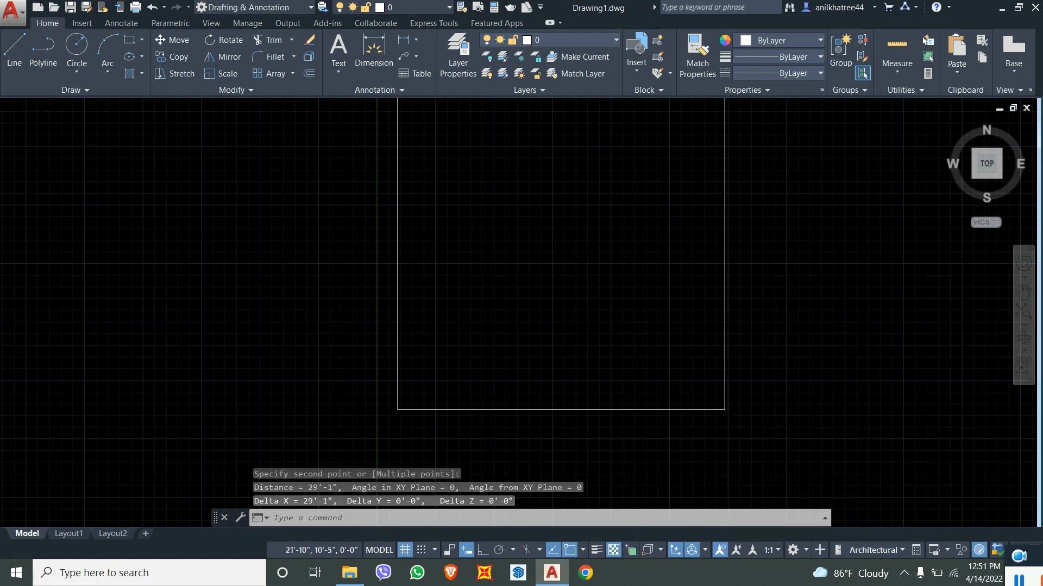
# - Add a horizontal linear dimension between the upright rectangle's two lower corners, placed just below its lower edge
pyautogui.scroll(-3, 560, 371)
pyautogui.scroll(3, 568, 417)
pyautogui.write('diml')
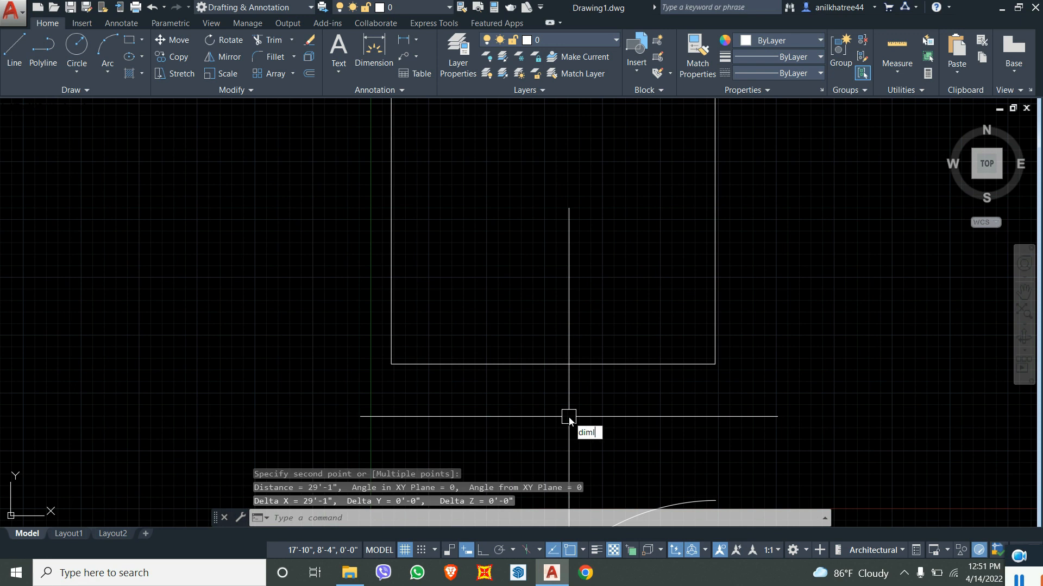
pyautogui.write('in')
pyautogui.press('Return')
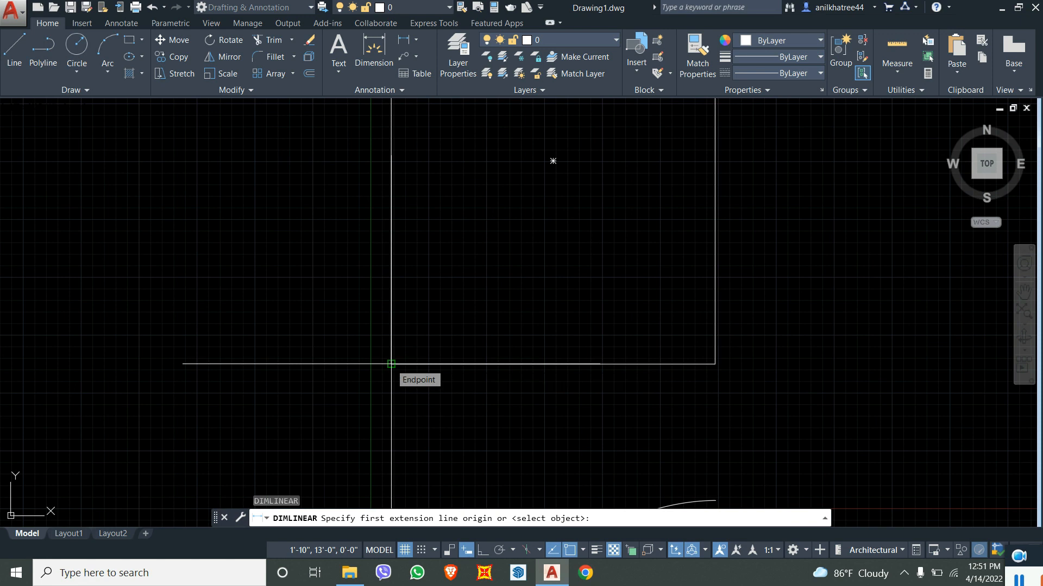
pyautogui.click(391, 363)
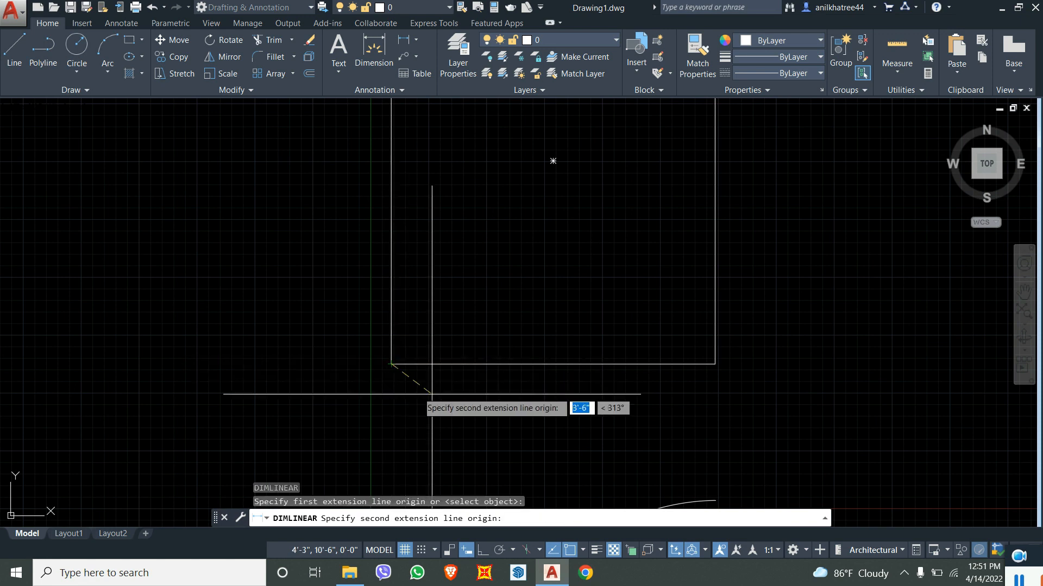
pyautogui.click(714, 364)
pyautogui.click(701, 383)
pyautogui.scroll(5, 597, 391)
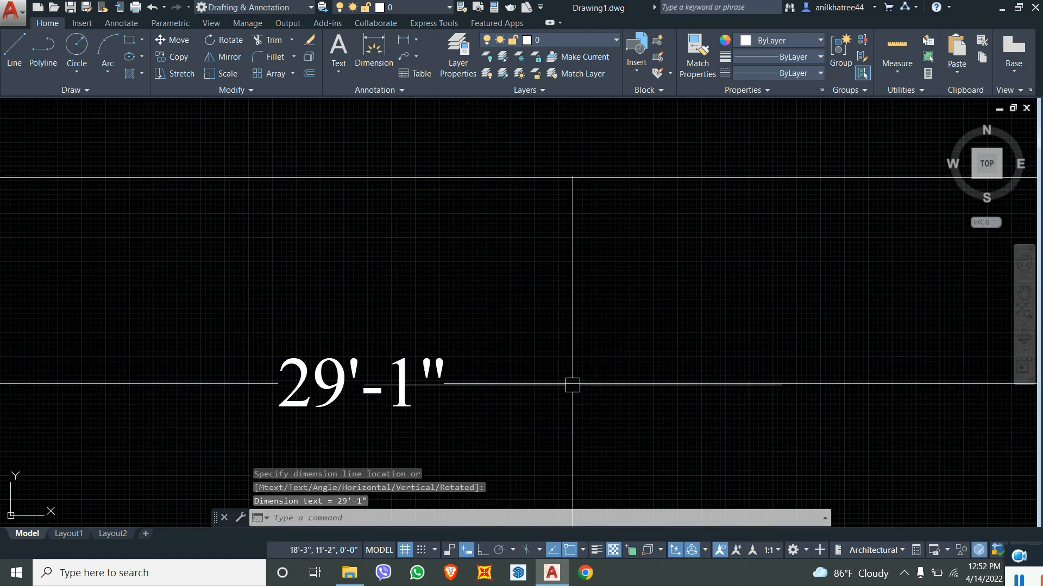
pyautogui.scroll(-6, 512, 399)
# - Draw a slanted line in the empty area below the arc, rising to the right at about 33°
pyautogui.scroll(-10, 512, 404)
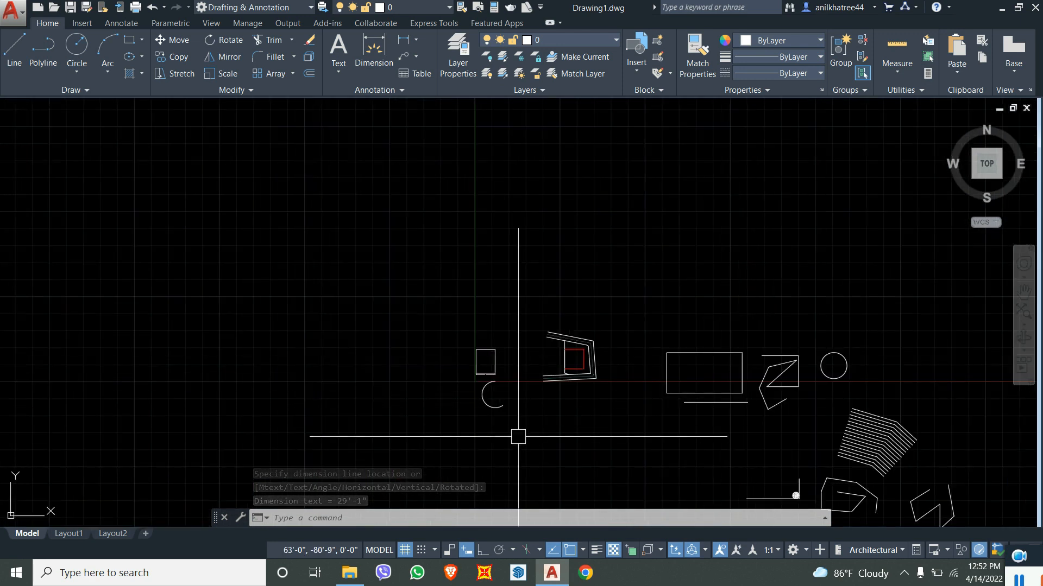
pyautogui.moveTo(514, 435); pyautogui.dragTo(503, 372, button='middle')
pyautogui.scroll(5, 488, 386)
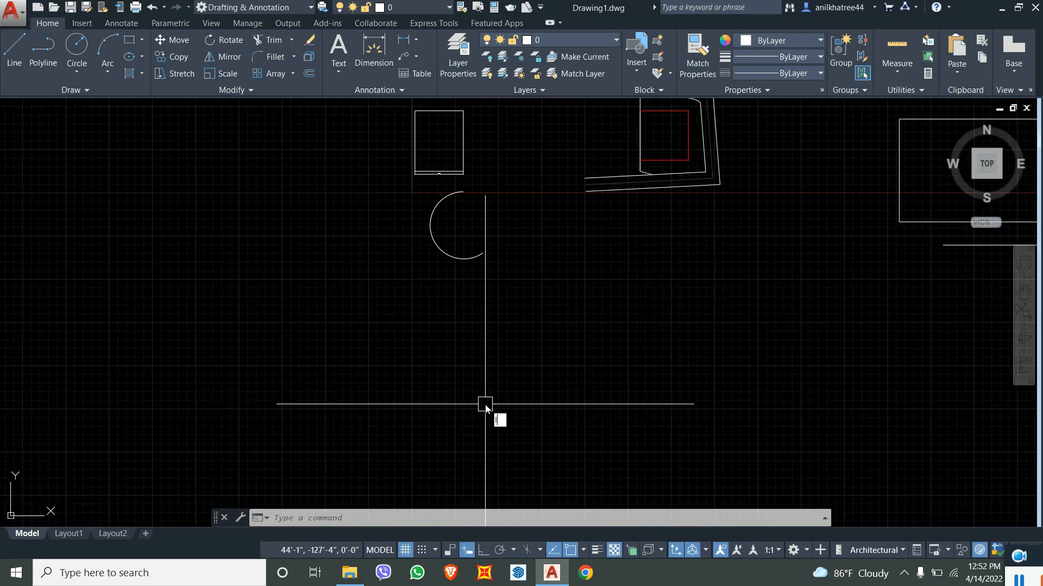
pyautogui.press('space')
pyautogui.click(480, 419)
pyautogui.click(679, 293)
pyautogui.press('space')
# - Add a vertical linear dimension between the slanted line's endpoints, placed beyond its upper end, and erase it
pyautogui.write('di')
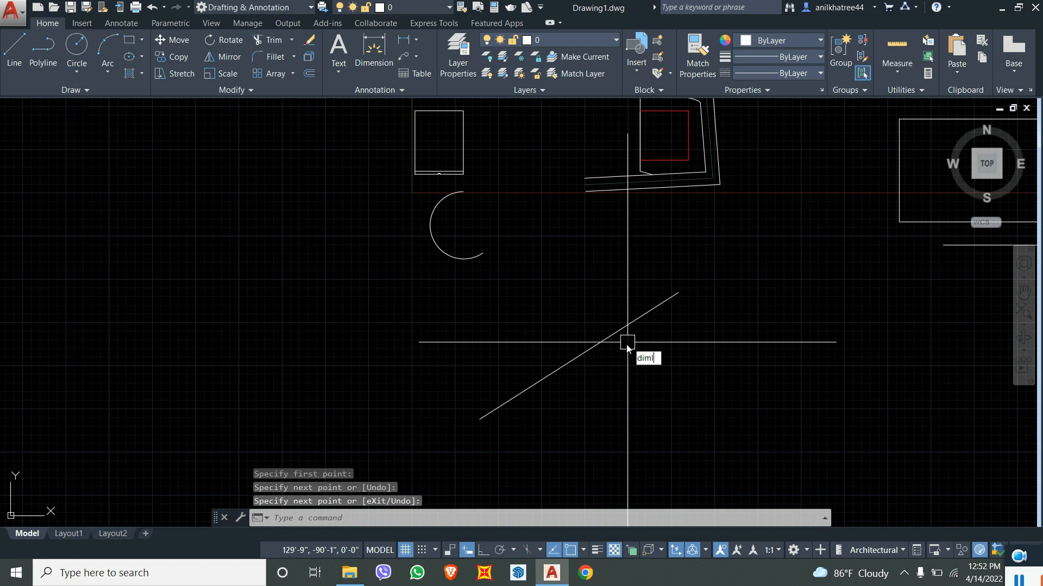
pyautogui.write('ml')
pyautogui.press('Return')
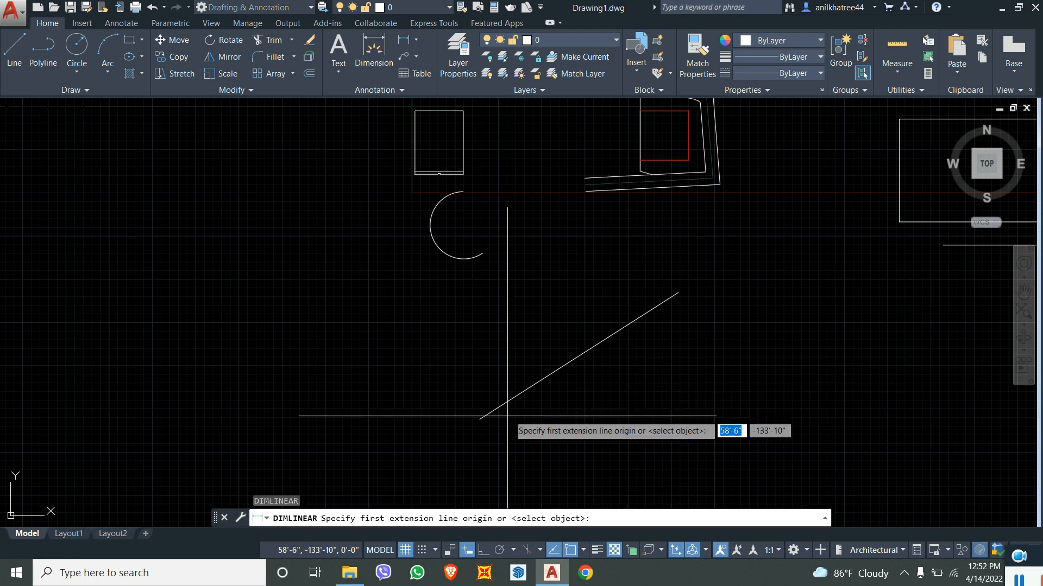
pyautogui.click(480, 419)
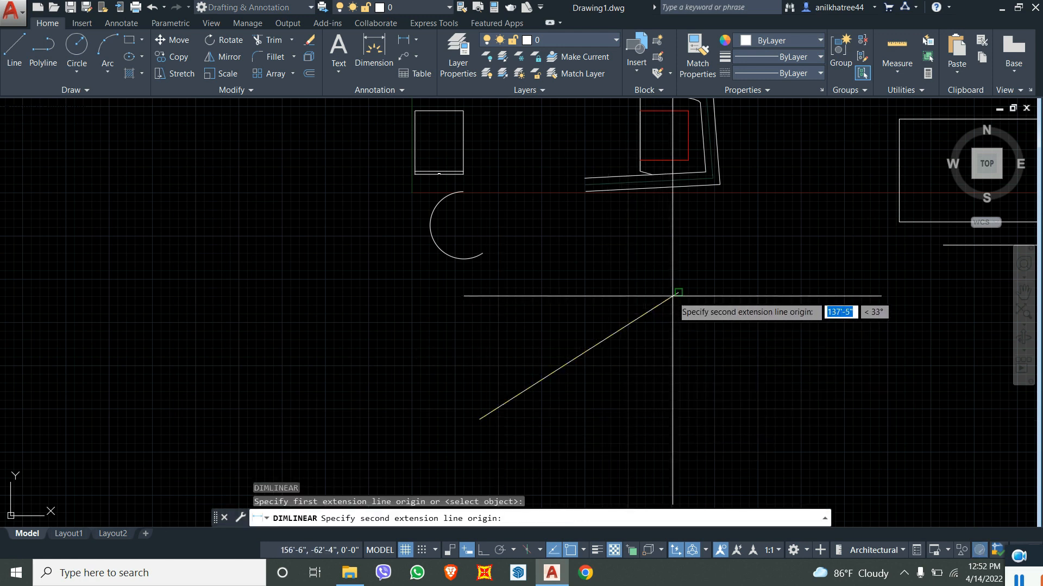
pyautogui.click(674, 296)
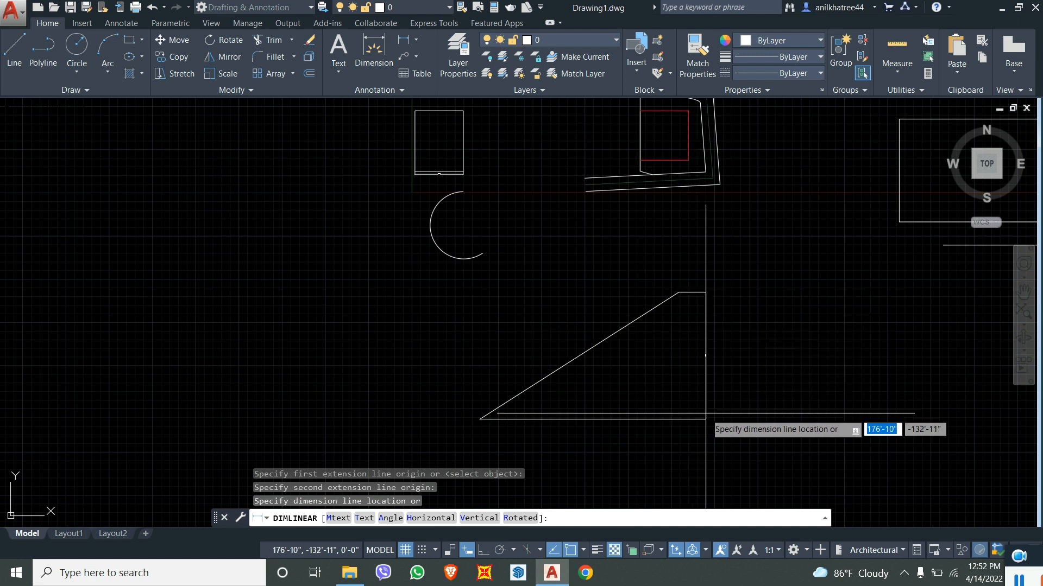
pyautogui.scroll(5, 706, 418)
pyautogui.click(724, 397)
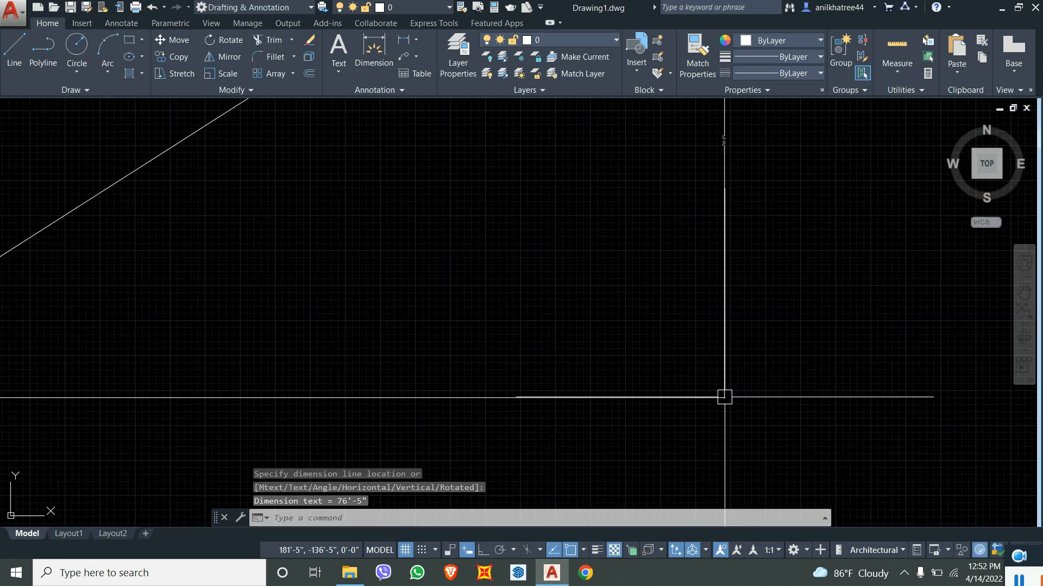
pyautogui.scroll(-3, 725, 397)
pyautogui.scroll(5, 701, 286)
pyautogui.scroll(-5, 683, 345)
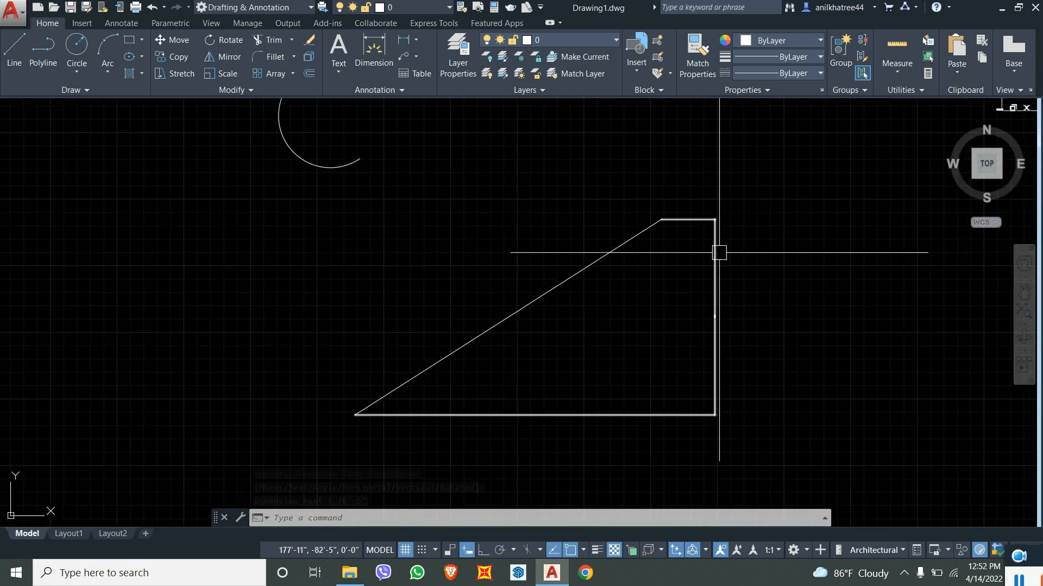
pyautogui.scroll(6, 714, 326)
pyautogui.scroll(-4, 715, 324)
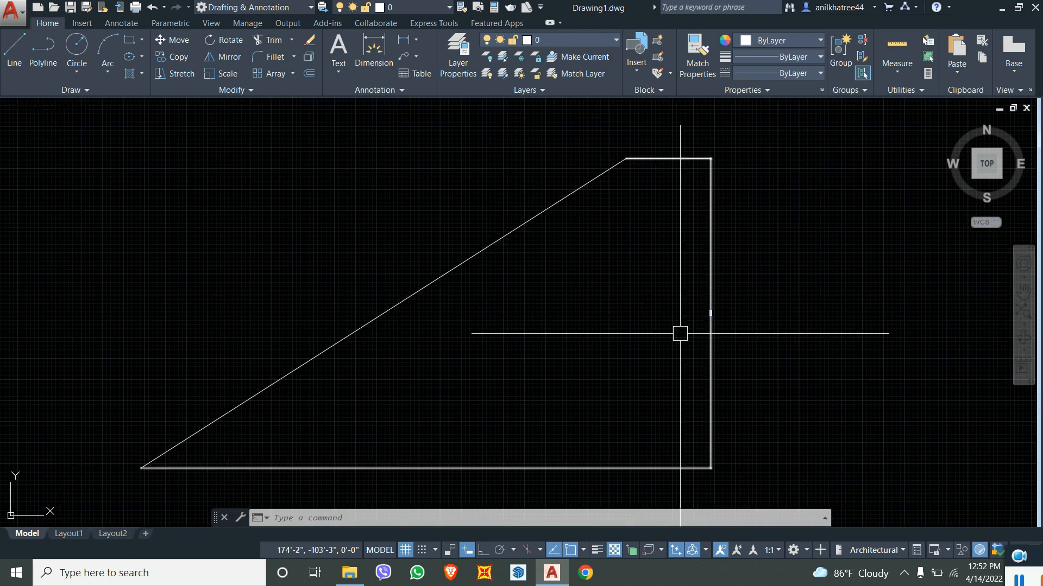
pyautogui.click(641, 469)
pyautogui.press('Delete')
# - Dimension the slanted line's true length with DIM, placing the dimension parallel and close below it, and end the command
pyautogui.write('d')
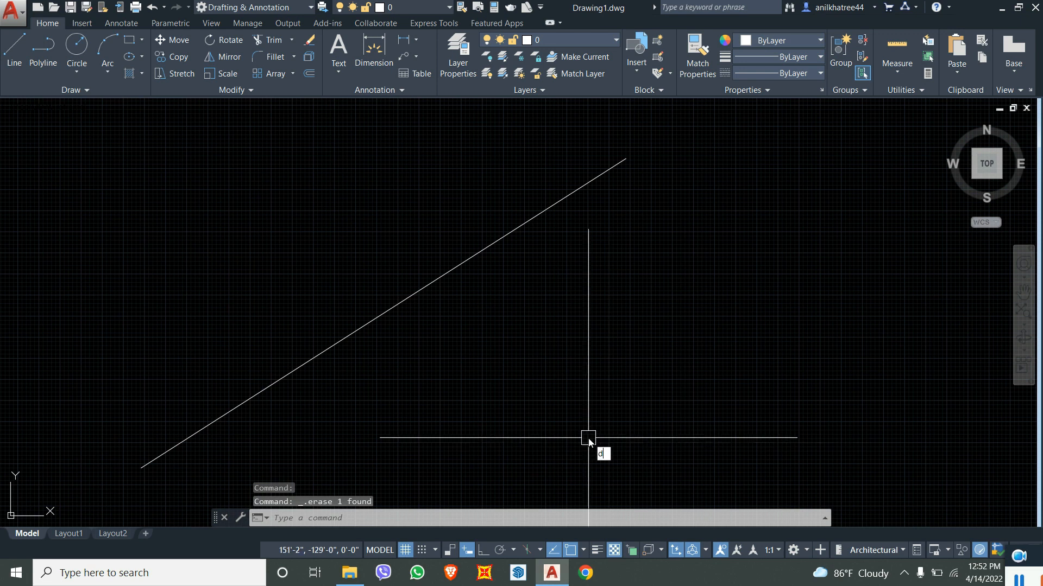
pyautogui.write('IM')
pyautogui.press('Return')
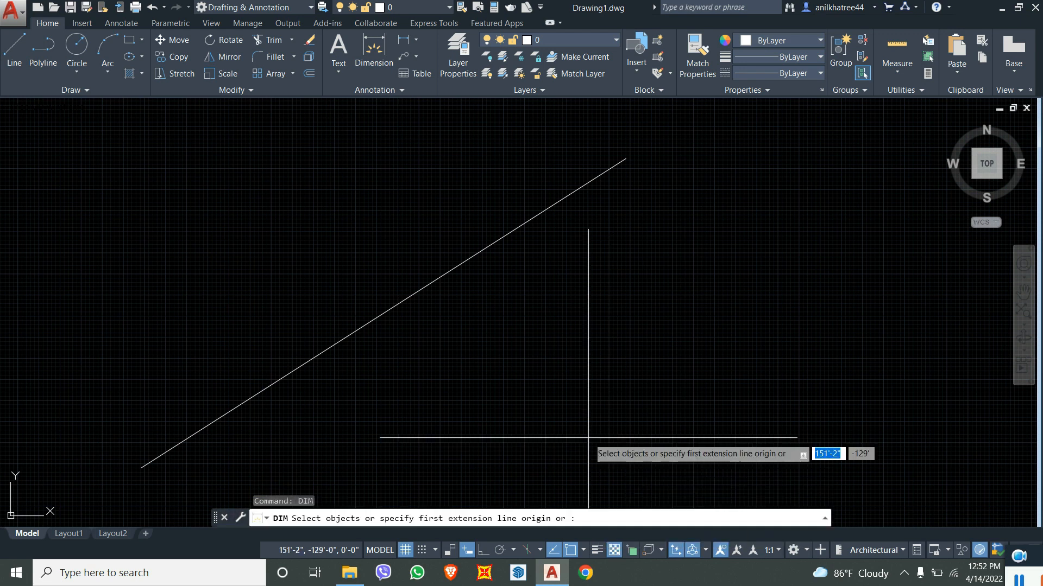
pyautogui.press('Return')
pyautogui.click(142, 468)
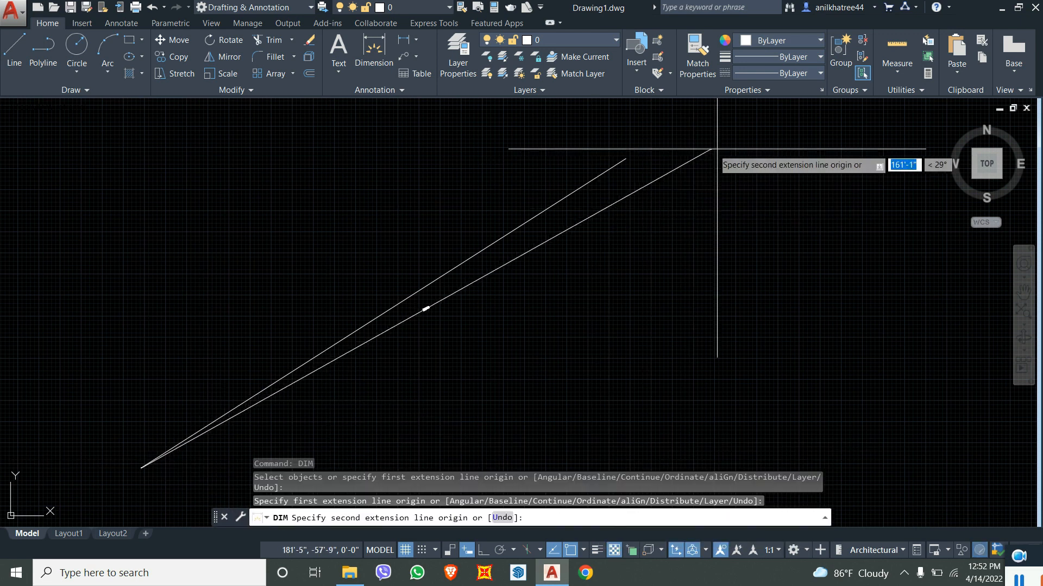
pyautogui.click(626, 158)
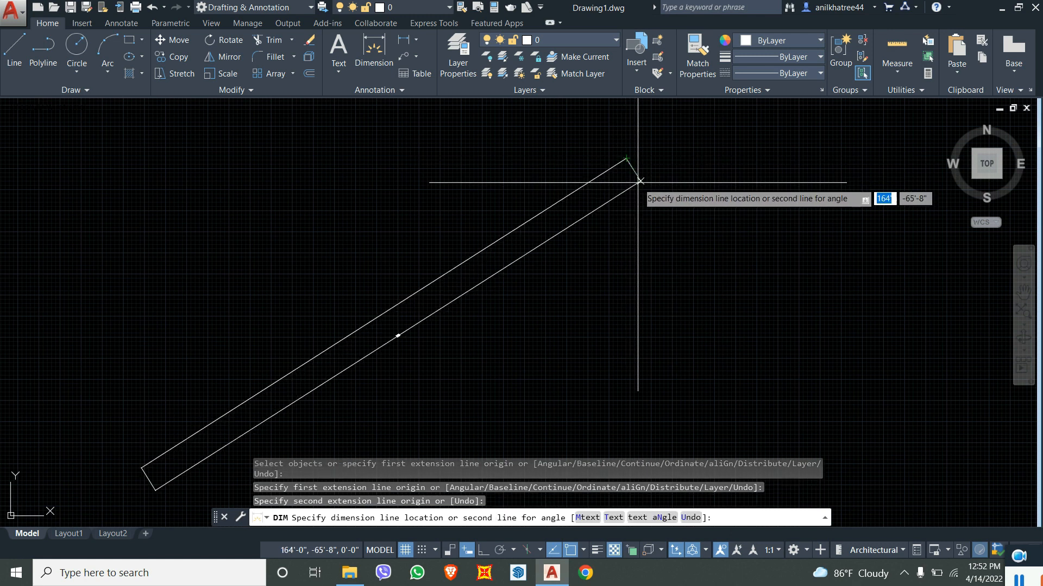
pyautogui.click(635, 175)
pyautogui.scroll(5, 401, 320)
pyautogui.scroll(2, 402, 319)
pyautogui.scroll(-4, 464, 277)
pyautogui.scroll(8, 429, 377)
pyautogui.scroll(-2, 348, 304)
pyautogui.scroll(-9, 348, 304)
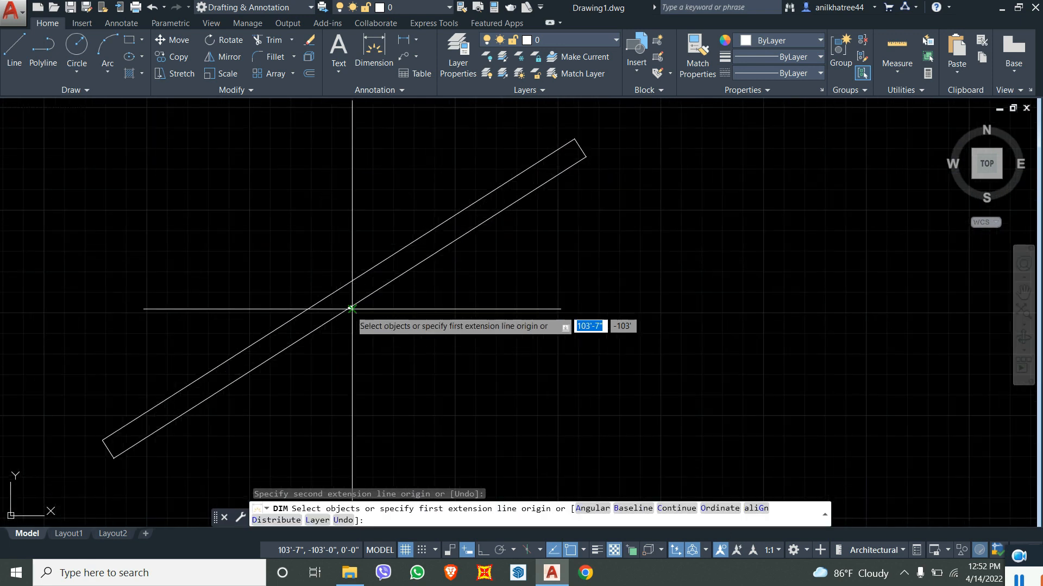
pyautogui.press('Escape')
# - Erase the slanted line and its dimension, all shapes from the wide rectangle to the arrow leader, the arc and the upright rectangle's dimension
pyautogui.scroll(-8, 478, 250)
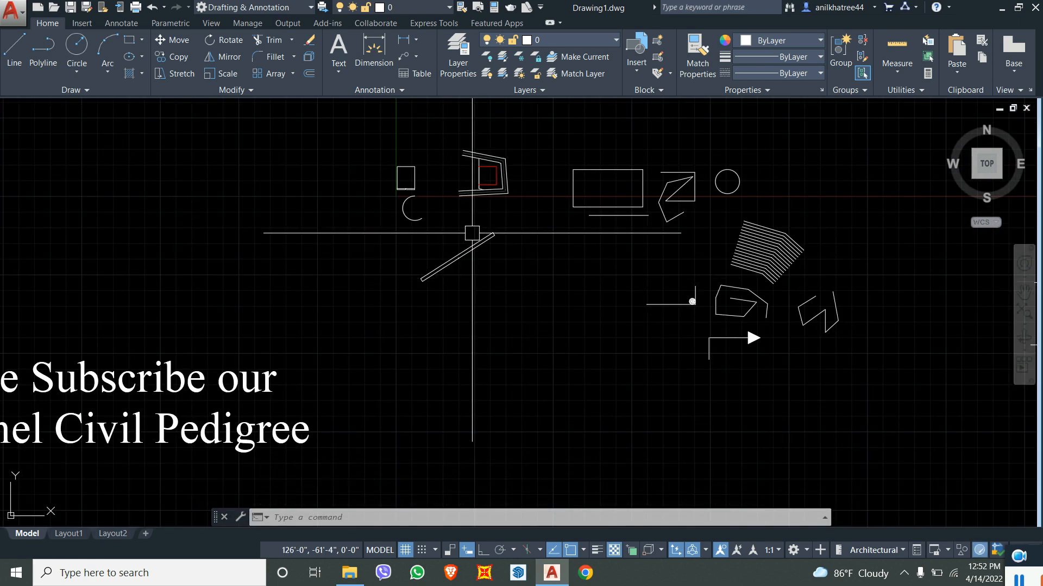
pyautogui.scroll(6, 472, 240)
pyautogui.scroll(-2, 472, 253)
pyautogui.scroll(-2, 469, 263)
pyautogui.scroll(-3, 469, 263)
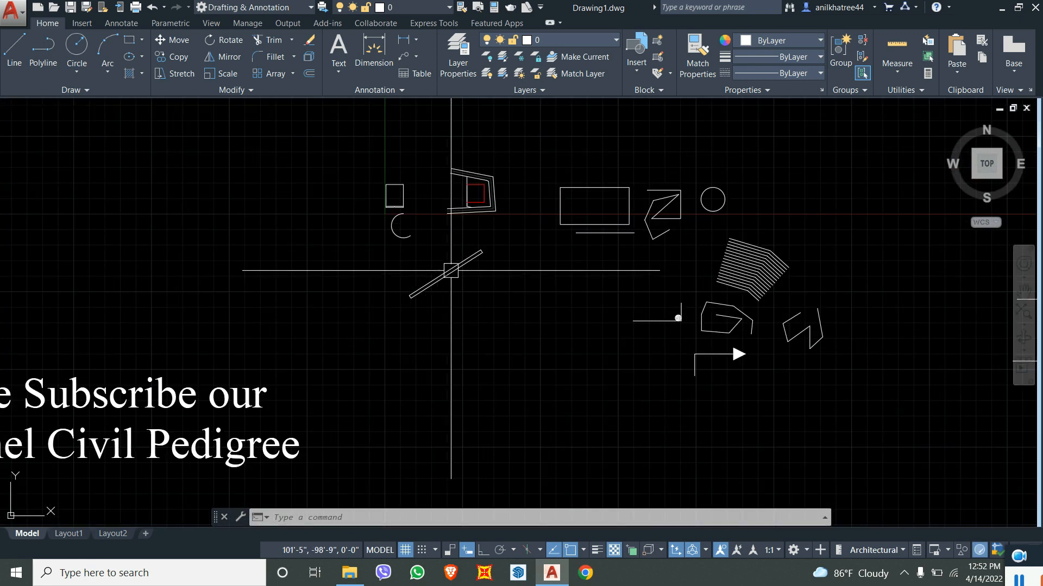
pyautogui.moveTo(604, 269); pyautogui.dragTo(571, 286, button='middle')
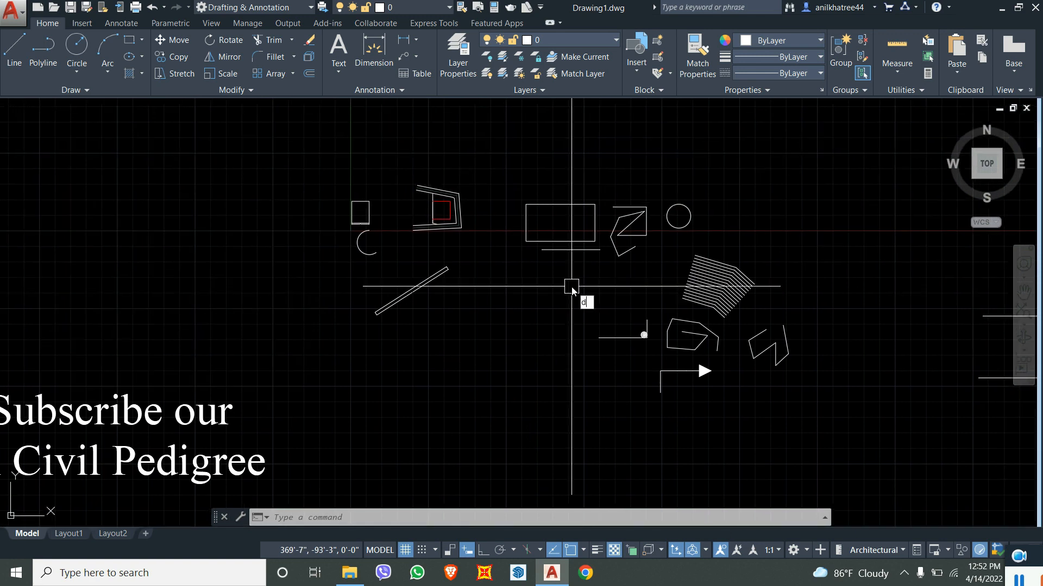
pyautogui.write('DELETE')
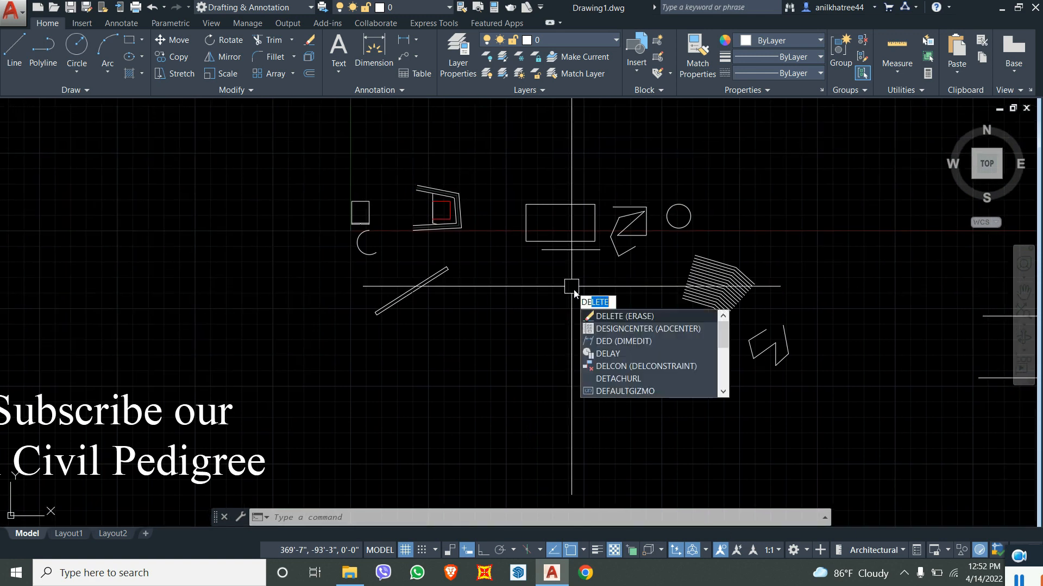
pyautogui.press('Return')
pyautogui.click(417, 292)
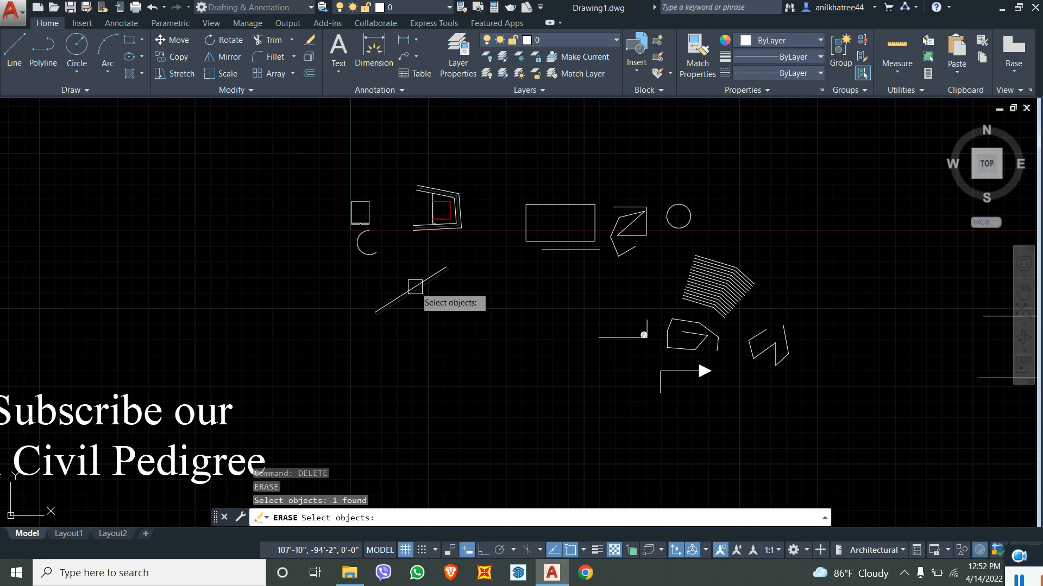
pyautogui.click(420, 286)
pyautogui.click(468, 304)
pyautogui.click(410, 273)
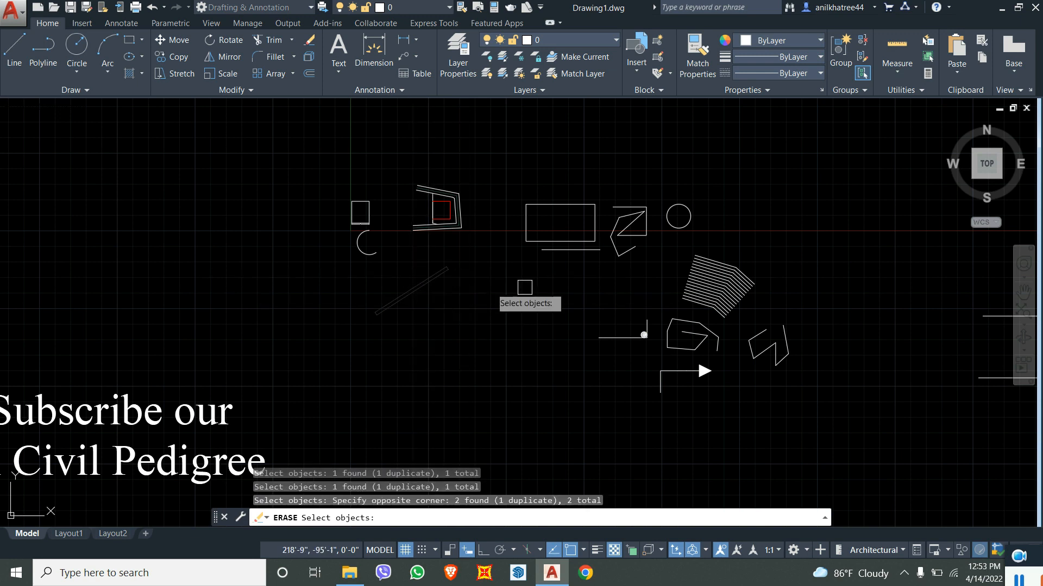
pyautogui.click(809, 414)
pyautogui.click(526, 156)
pyautogui.click(569, 276)
pyautogui.click(519, 187)
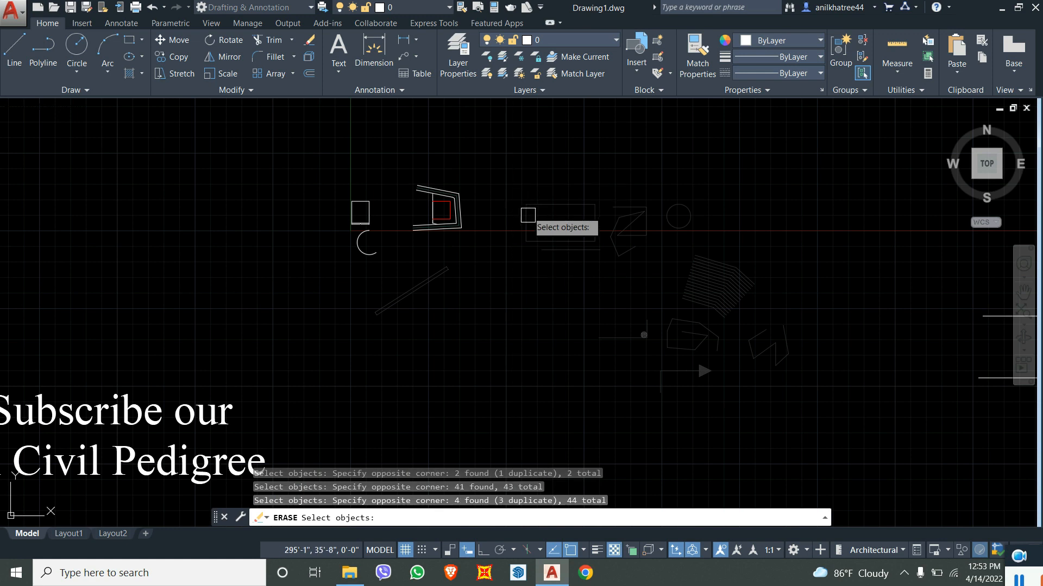
pyautogui.click(374, 249)
pyautogui.scroll(5, 364, 233)
pyautogui.click(361, 179)
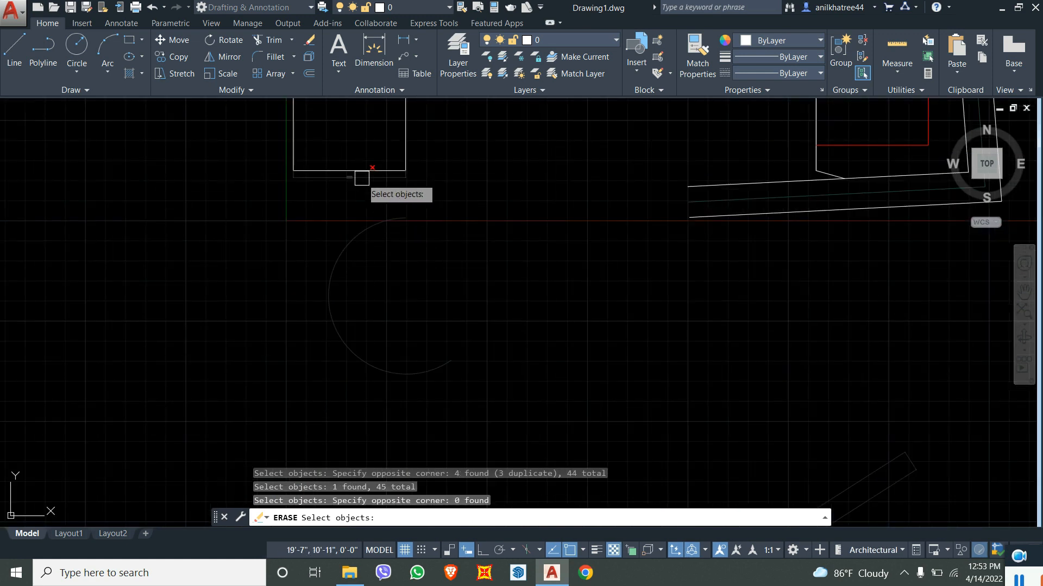
pyautogui.click(359, 182)
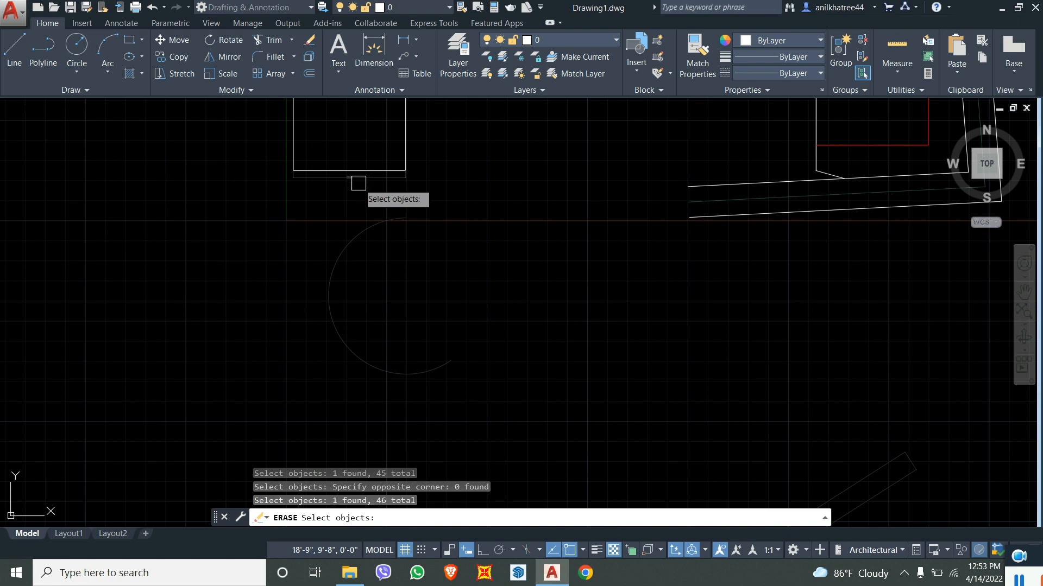
pyautogui.press('Return')
# - Delete the group of crossing horizontal and vertical lines to the right of the text
pyautogui.scroll(-6, 427, 257)
pyautogui.scroll(-4, 486, 276)
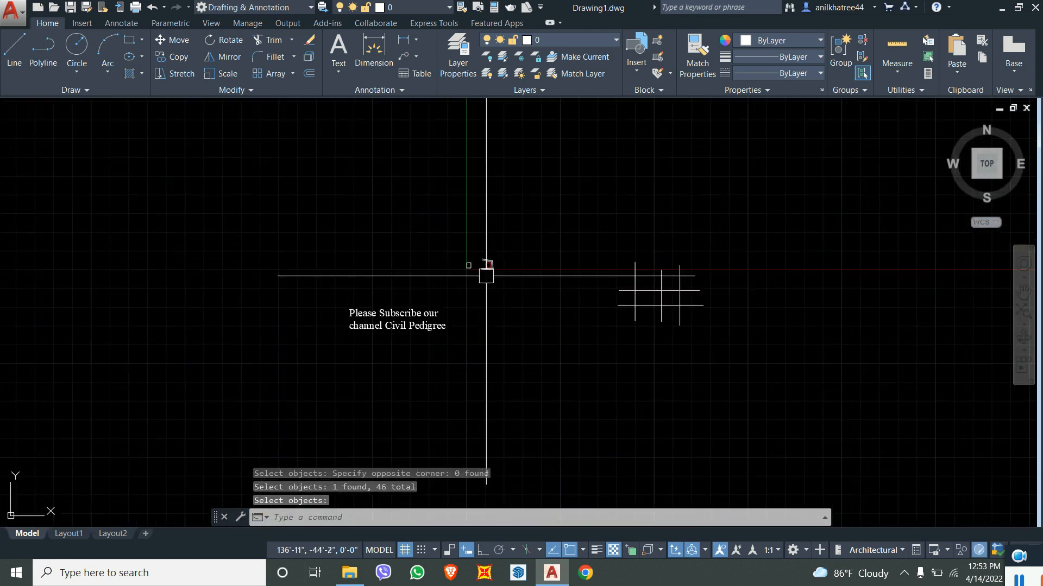
pyautogui.click(728, 353)
pyautogui.click(581, 193)
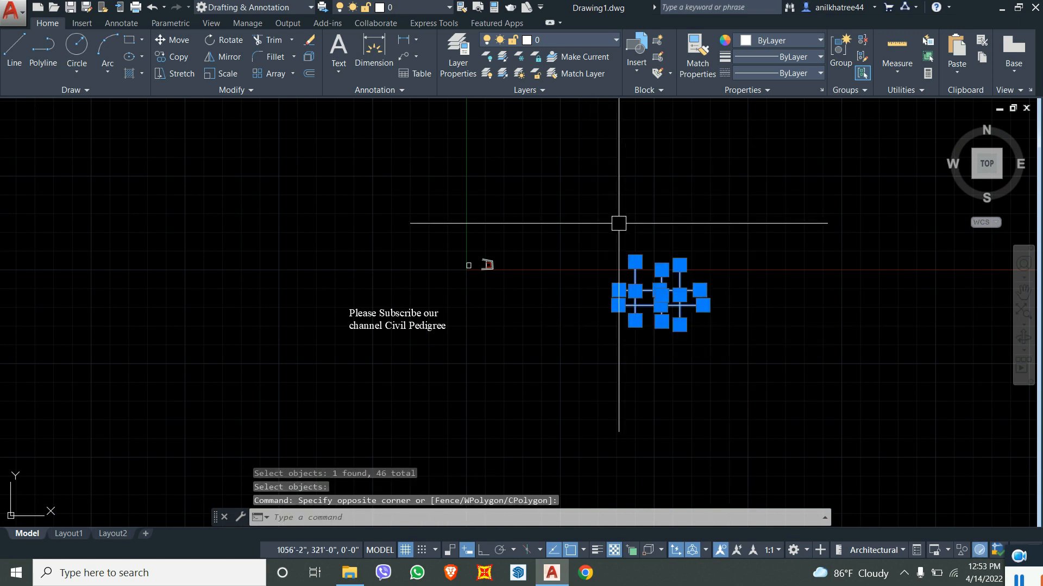
pyautogui.press('Delete')
# - With Ortho on, draw an L-shape of two joined lines: about 218' straight down and a longer one to the right
pyautogui.scroll(5, 596, 252)
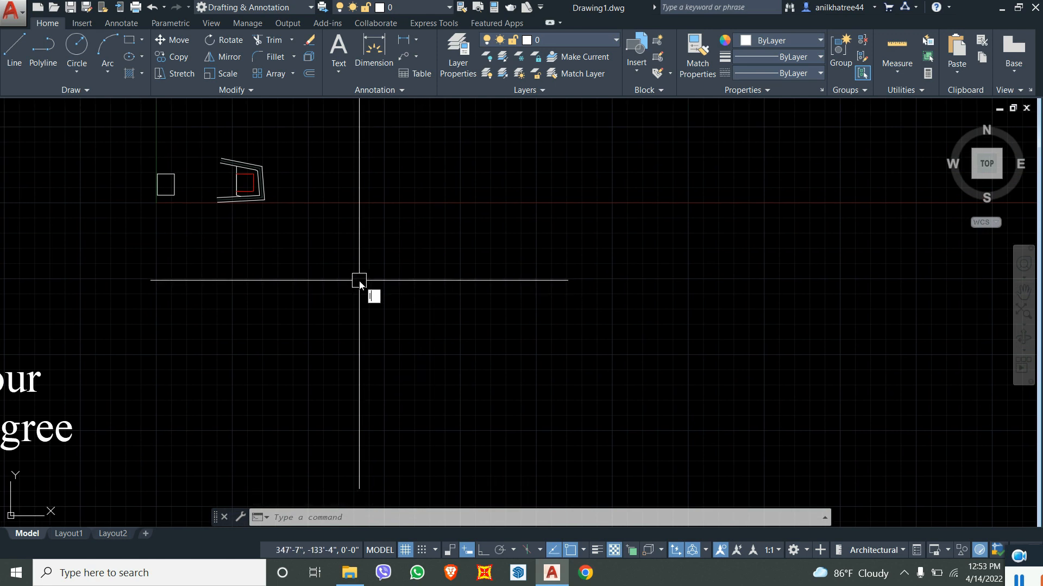
pyautogui.press('l')
pyautogui.press('Return')
pyautogui.click(367, 228)
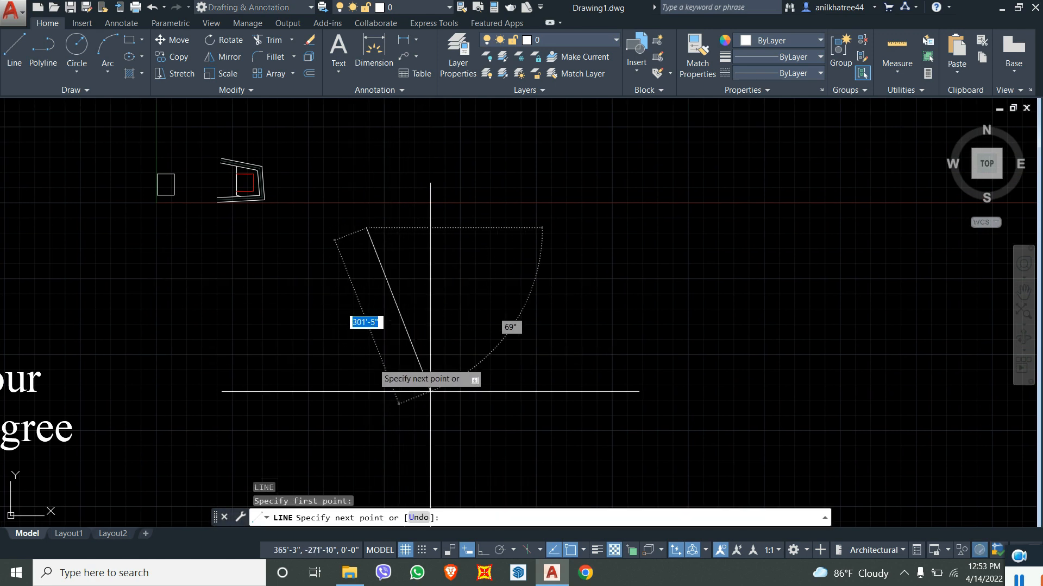
pyautogui.press('F8')
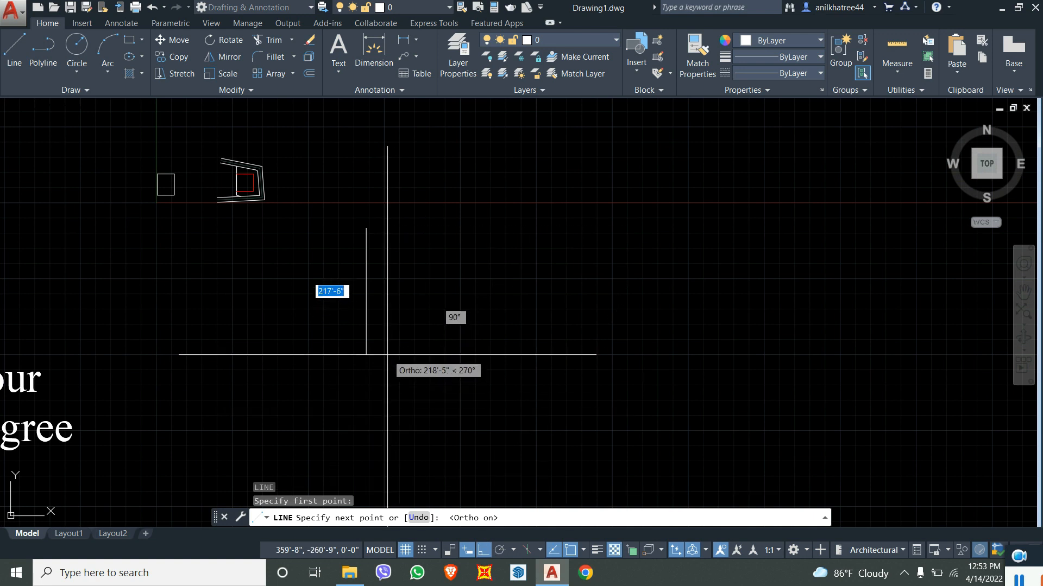
pyautogui.click(388, 355)
pyautogui.click(665, 358)
pyautogui.press('Return')
pyautogui.scroll(2, 392, 330)
pyautogui.scroll(2, 496, 309)
pyautogui.scroll(-5, 409, 284)
pyautogui.scroll(4, 412, 287)
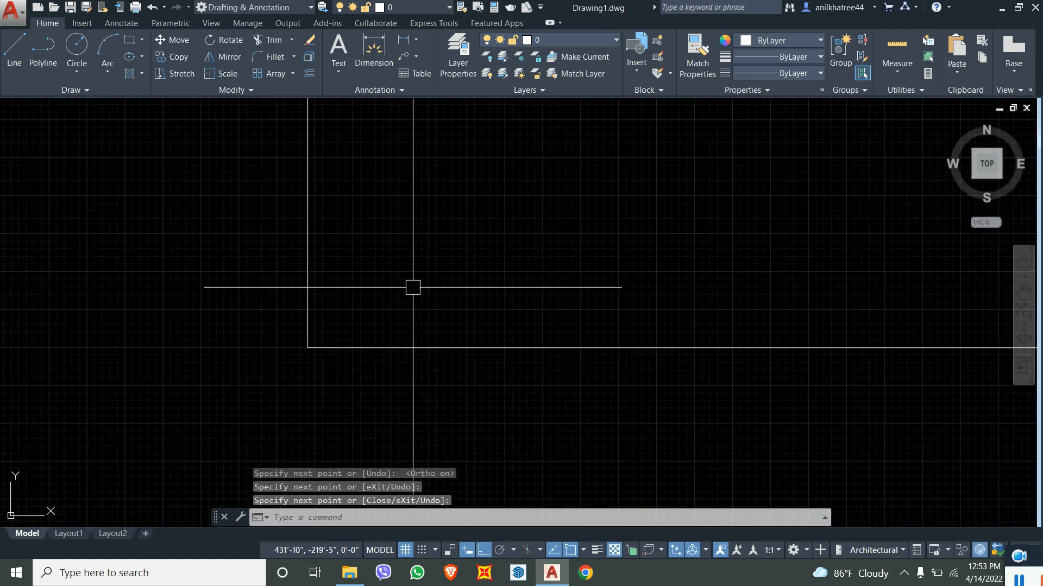
pyautogui.moveTo(302, 330); pyautogui.dragTo(162, 351, button='middle')
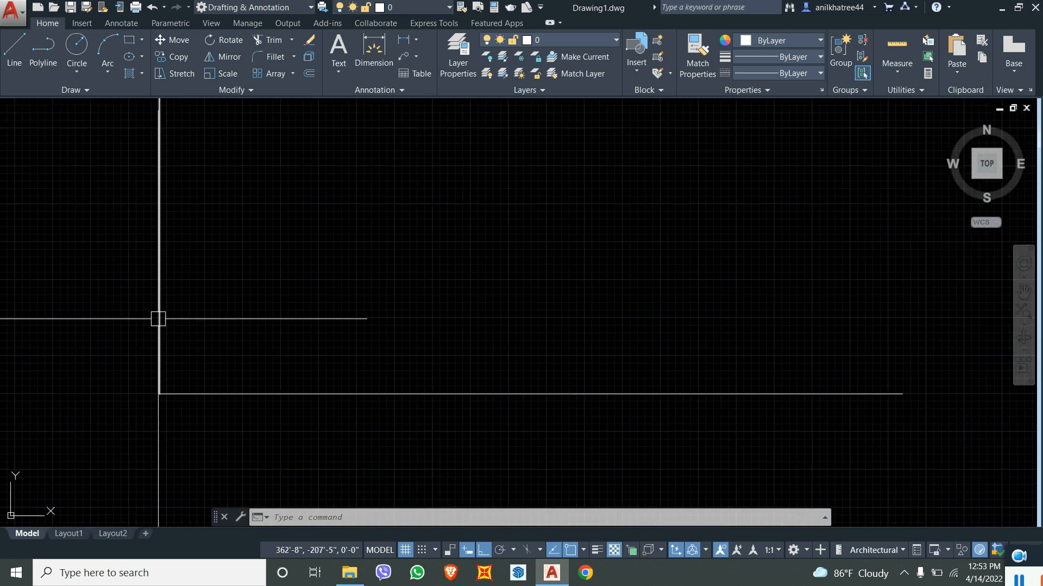
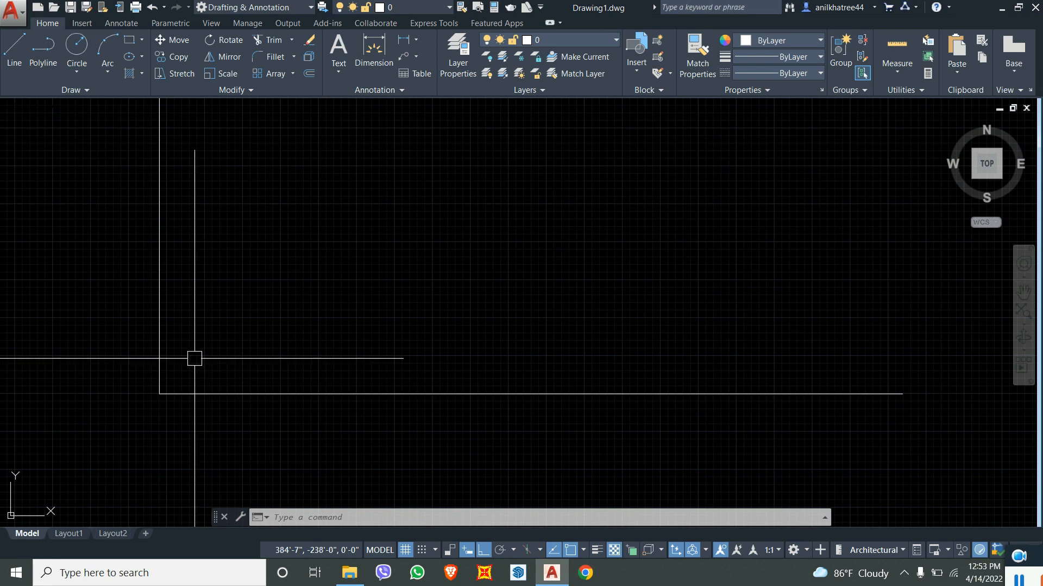
# - Fillet the corner between the L-shape's vertical and horizontal lines with a radius of 3'
pyautogui.write('Fio')
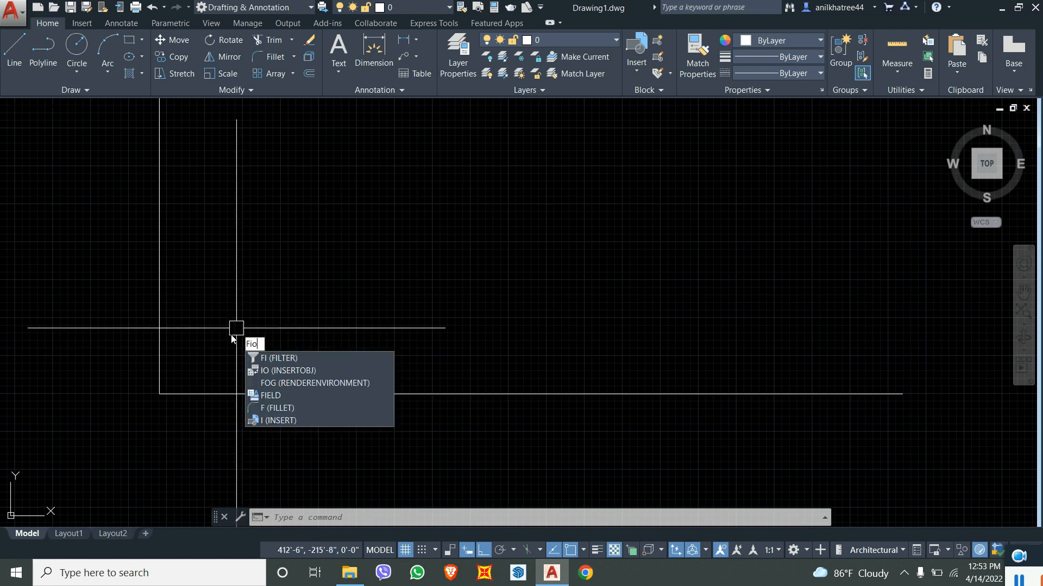
pyautogui.press('BackSpace')
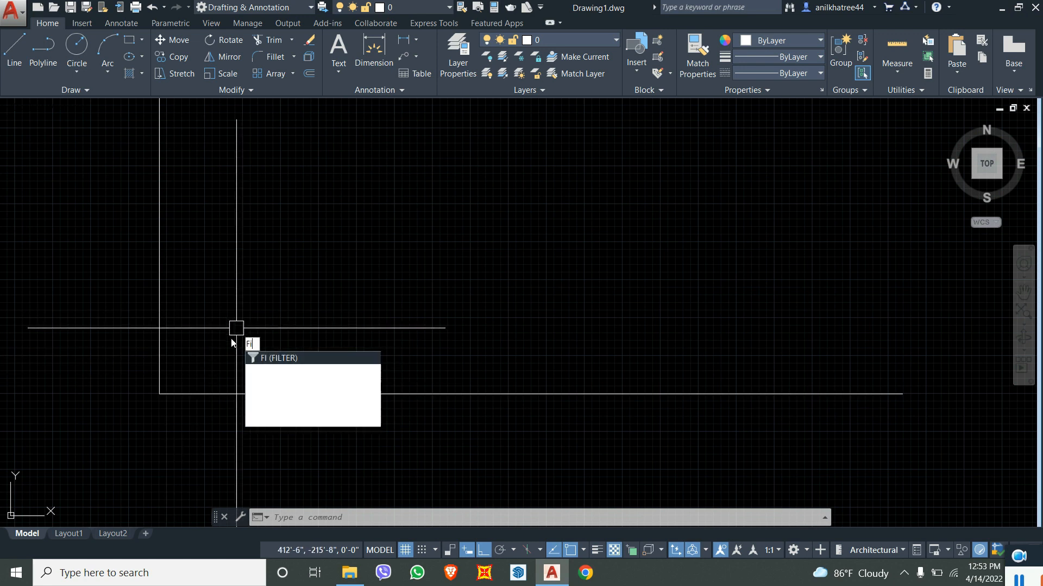
pyautogui.write('l')
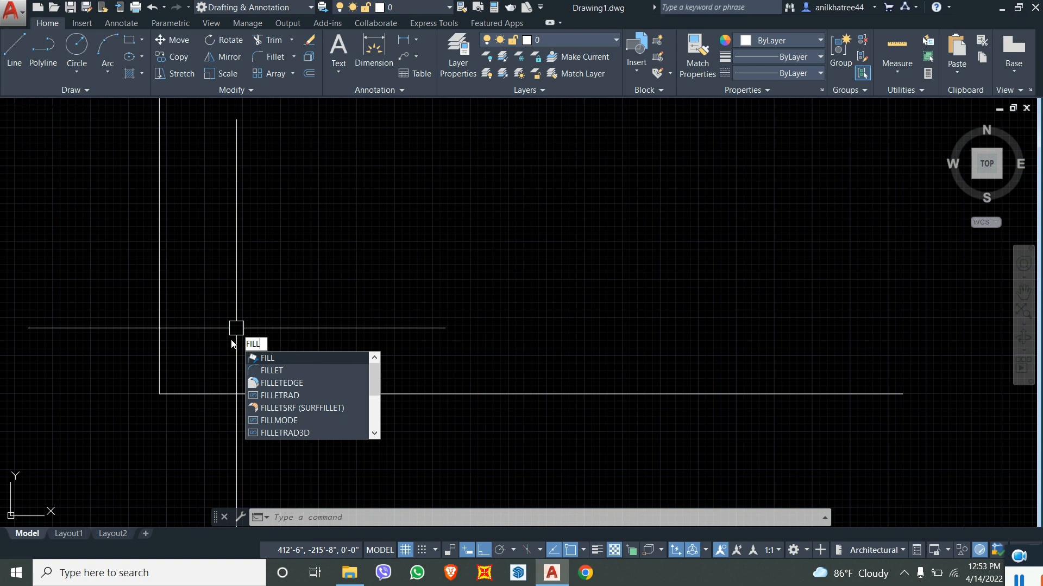
pyautogui.write('Let')
pyautogui.press('Return')
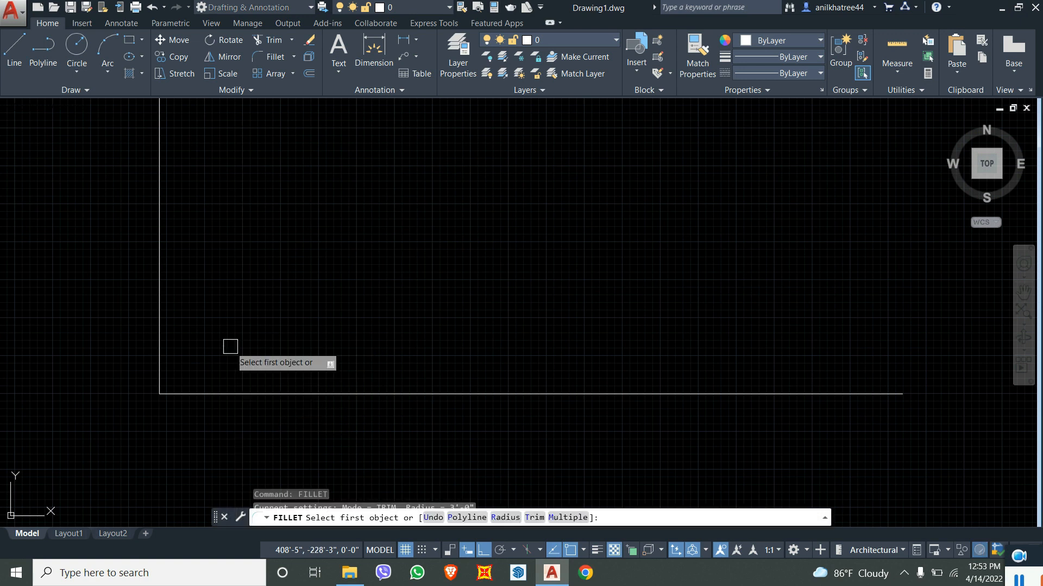
pyautogui.click(243, 393)
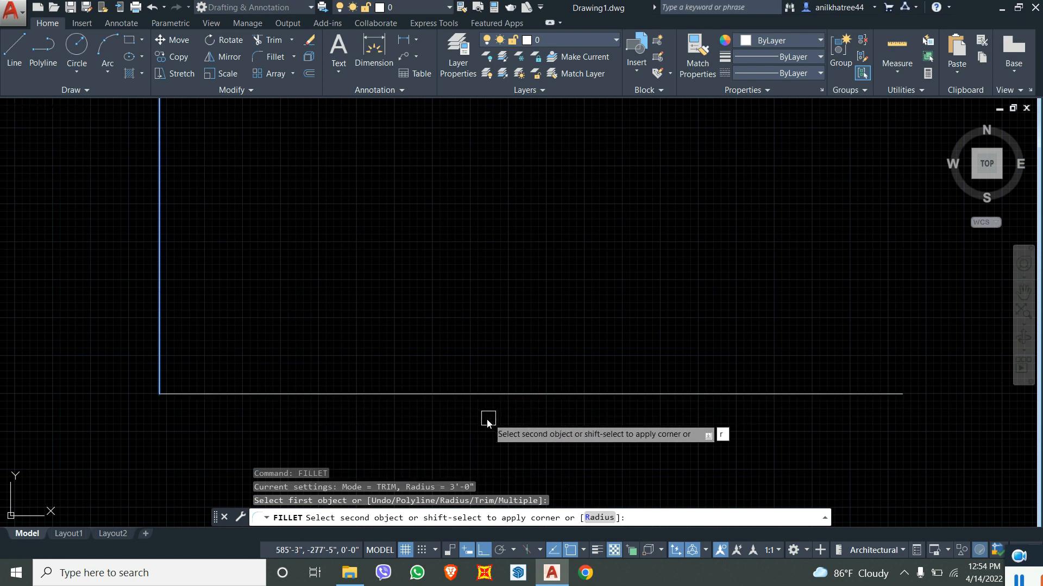
pyautogui.press('Return')
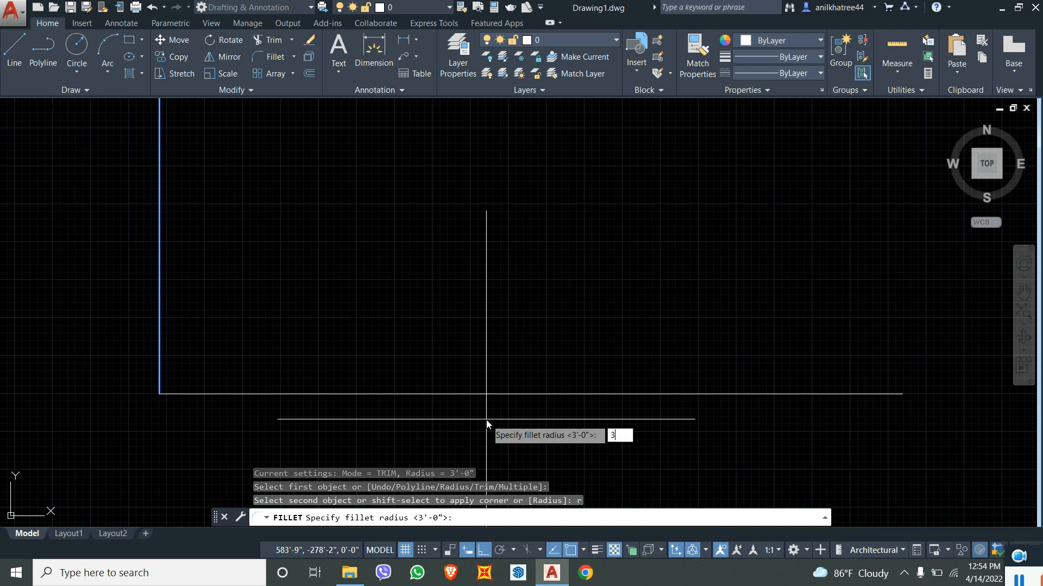
pyautogui.press('Return')
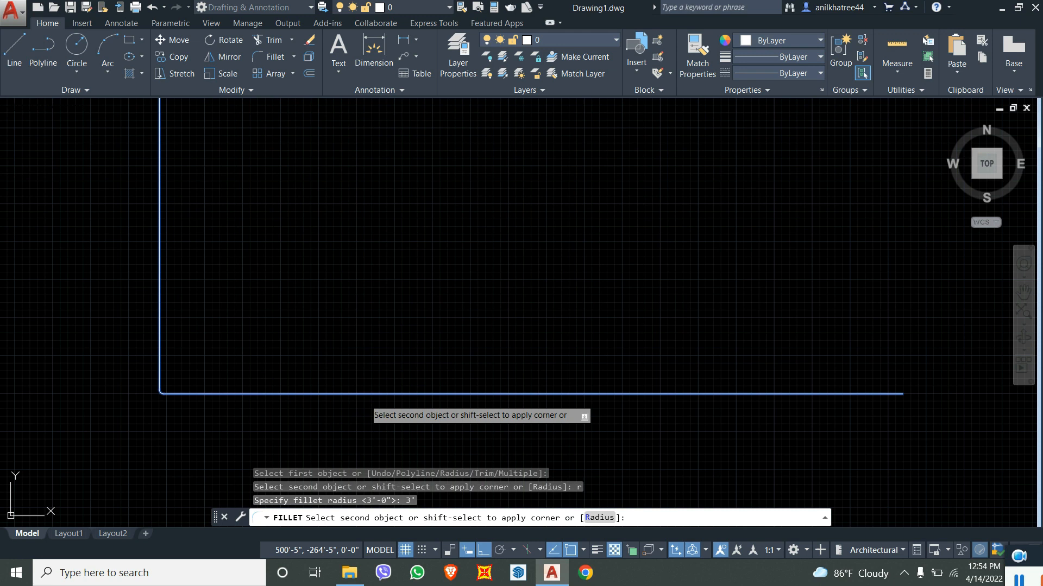
pyautogui.click(355, 394)
pyautogui.scroll(5, 167, 407)
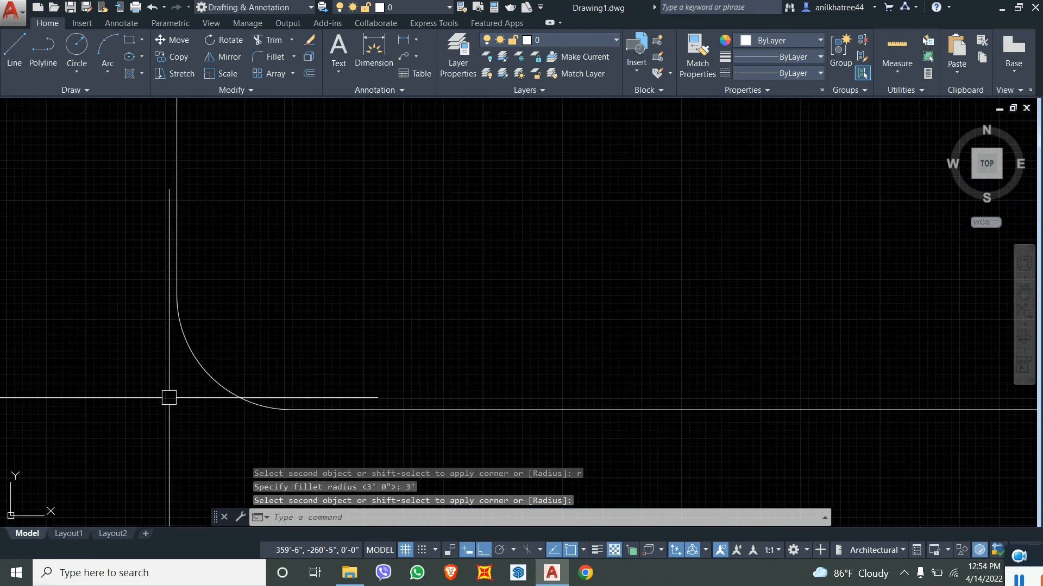
# - Fillet the same two lines of the L-shape again with a larger radius of 10'
pyautogui.scroll(-5, 180, 396)
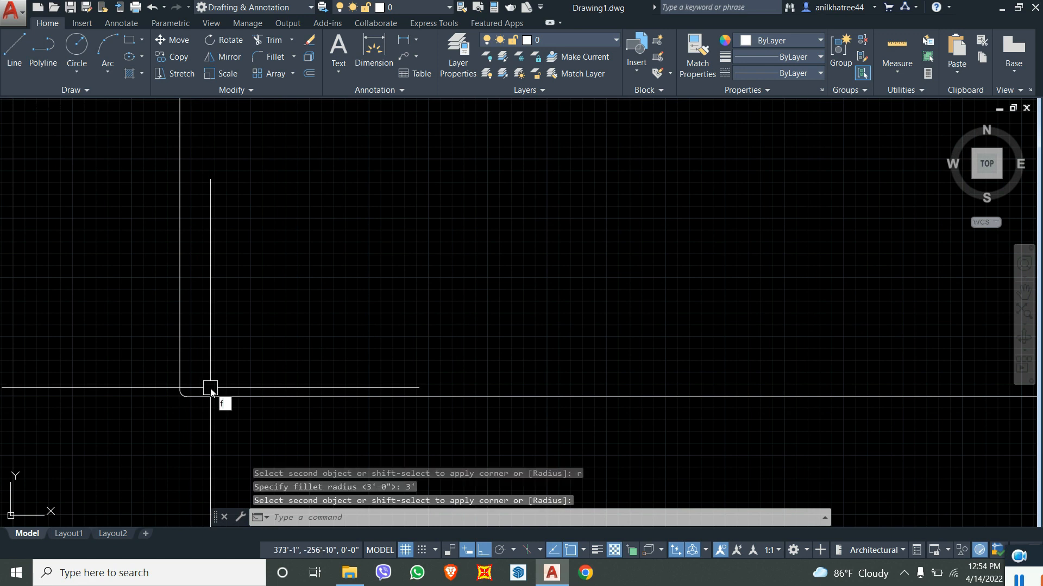
pyautogui.write('F')
pyautogui.press('Return')
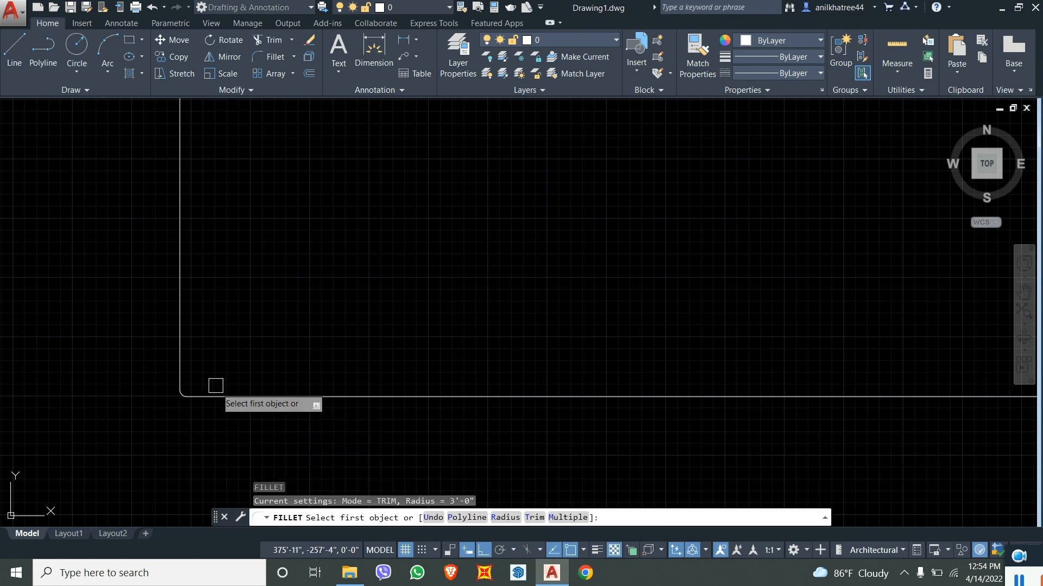
pyautogui.click(180, 294)
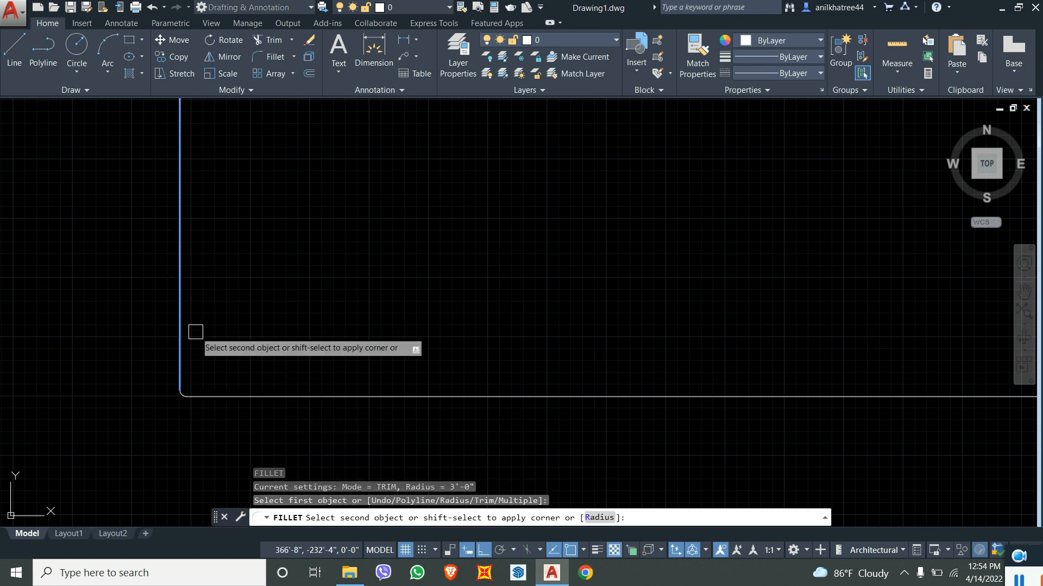
pyautogui.write('r')
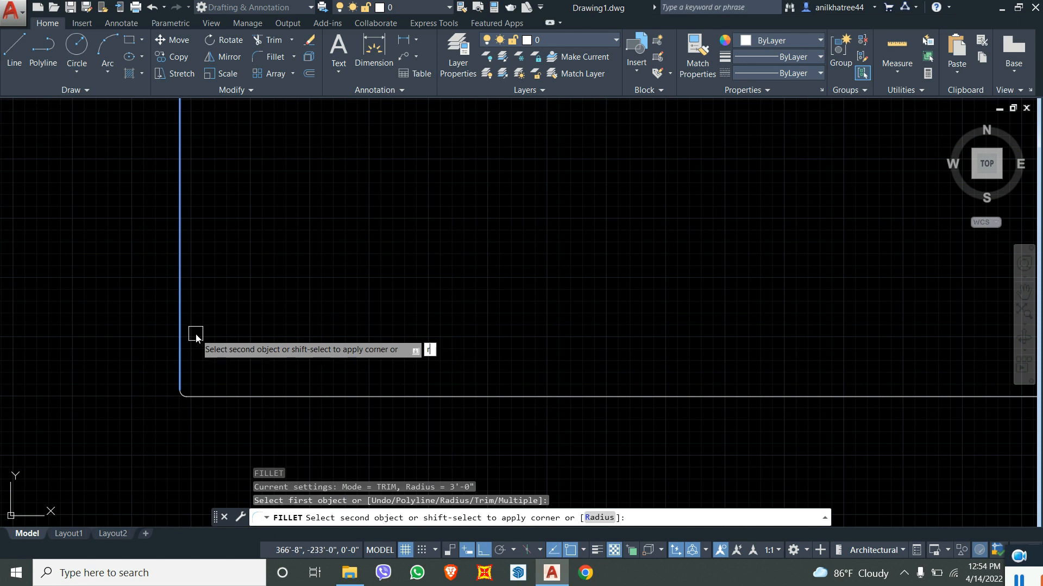
pyautogui.press('Return')
pyautogui.write('10')
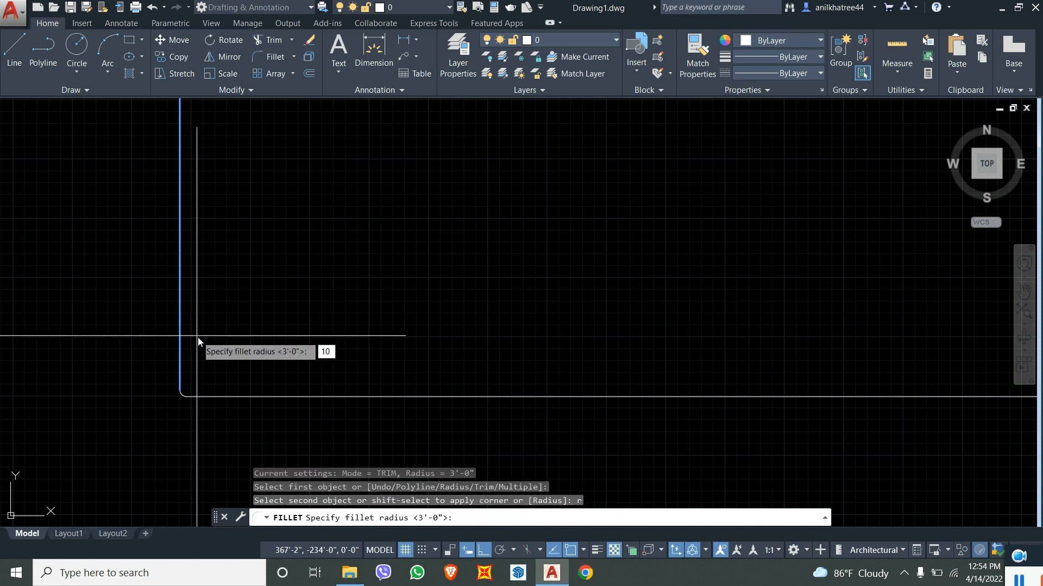
pyautogui.write("'")
pyautogui.press('Return')
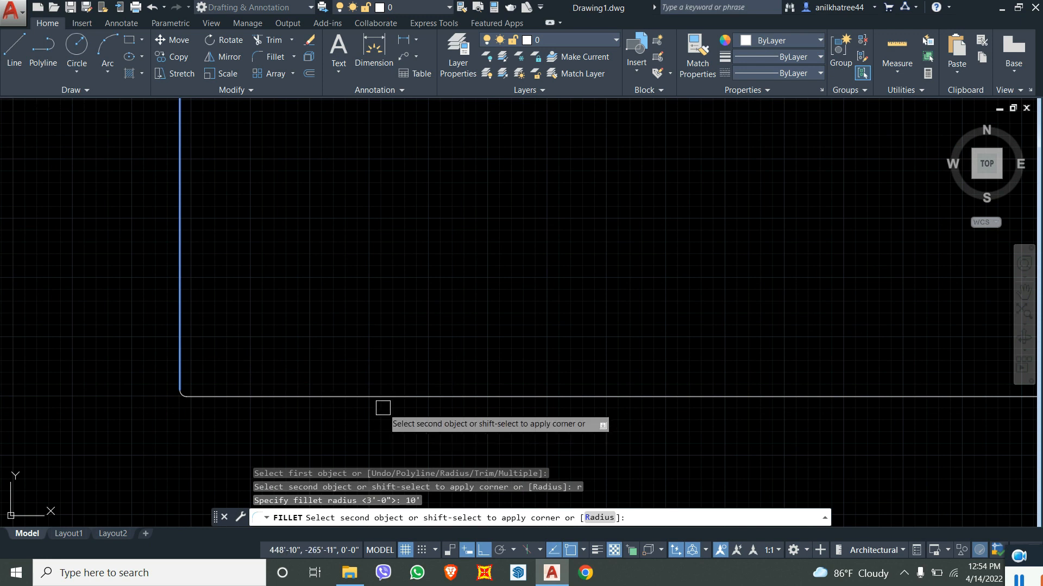
pyautogui.click(376, 402)
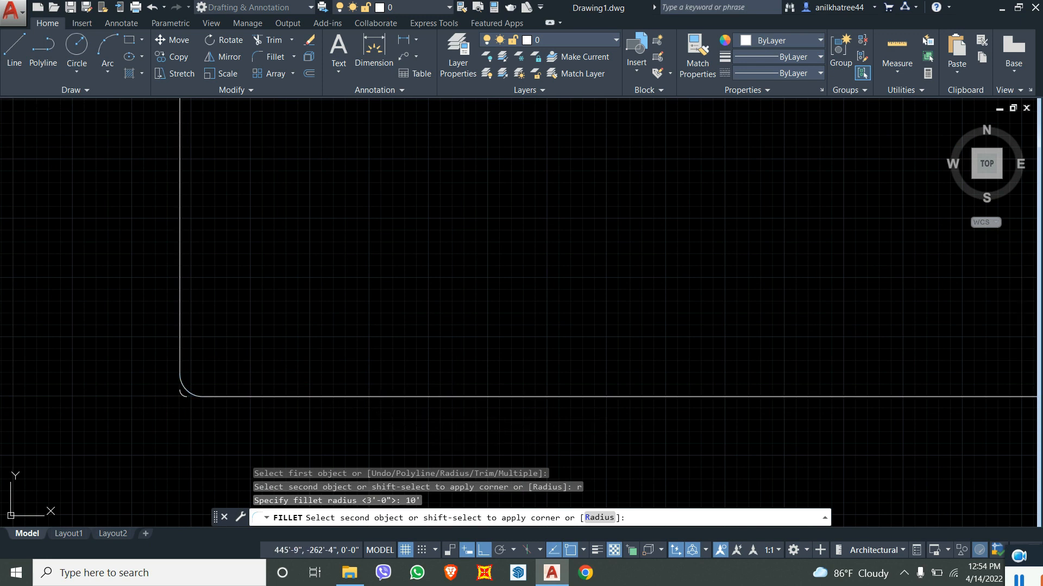
# - Erase the leftover small 3' arc outside the L-shape's rounded corner
pyautogui.scroll(2, 254, 403)
pyautogui.click(253, 403)
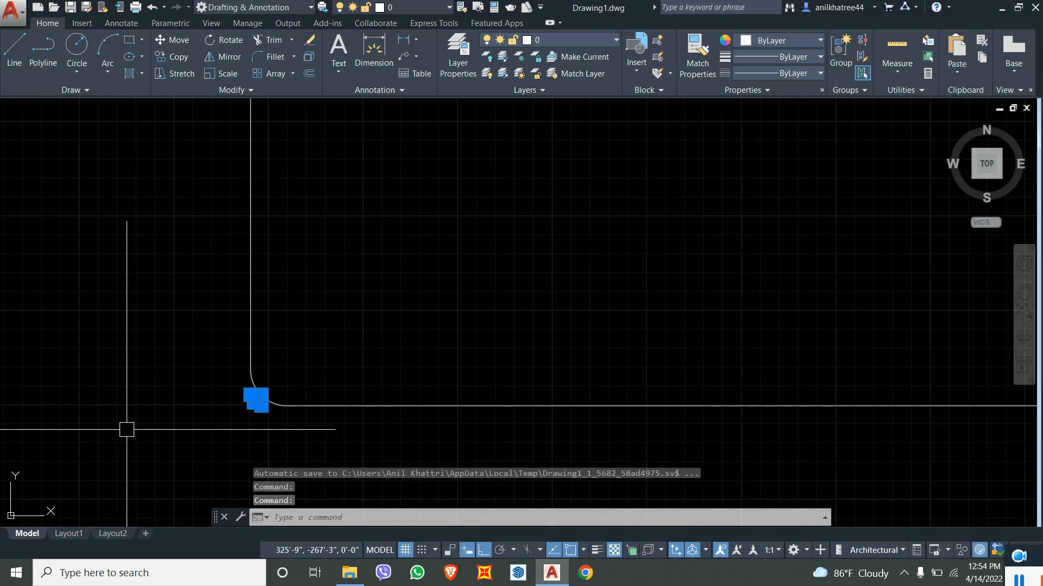
pyautogui.press('Delete')
# - Fillet the L-shape's vertical and horizontal lines once more, with the radius set to 30'
pyautogui.scroll(-2, 210, 420)
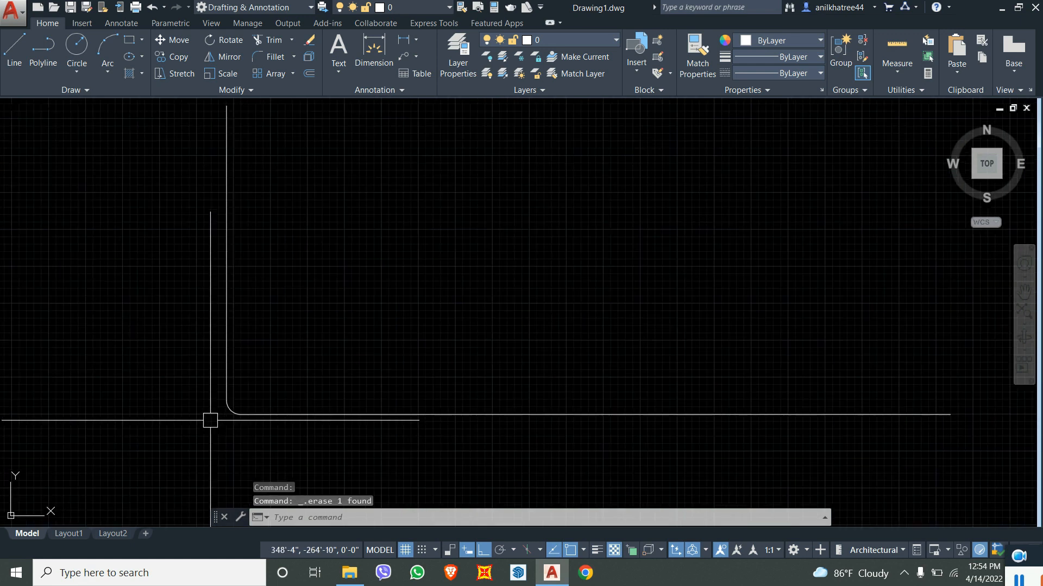
pyautogui.write('F')
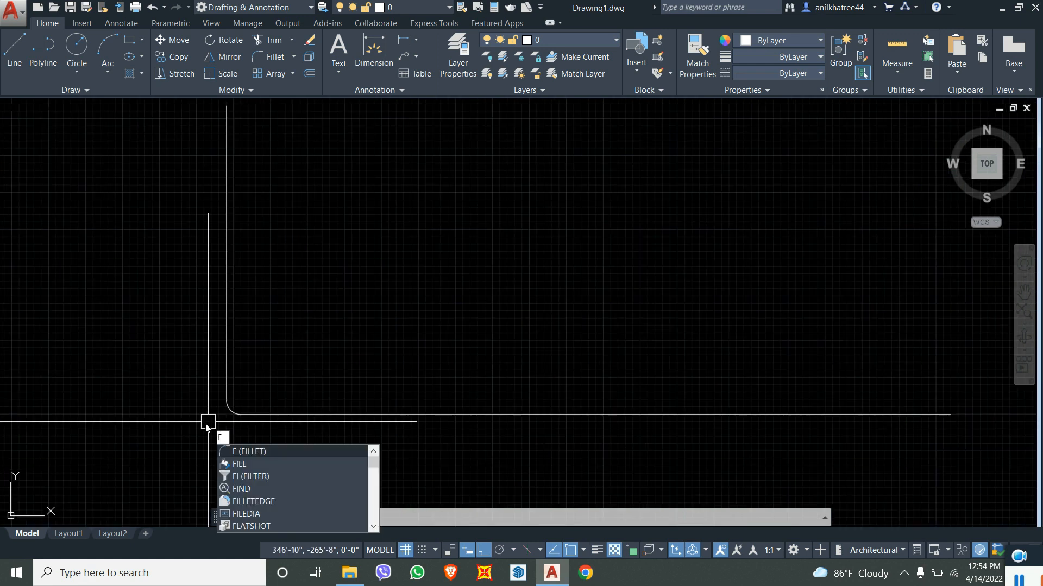
pyautogui.press('Return')
pyautogui.click(226, 324)
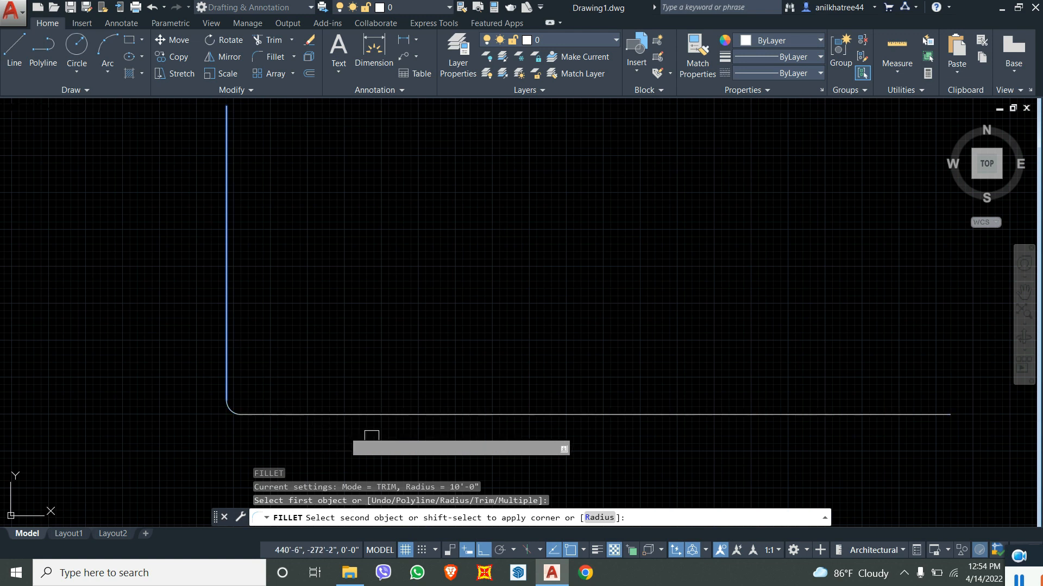
pyautogui.write('r')
pyautogui.press('Return')
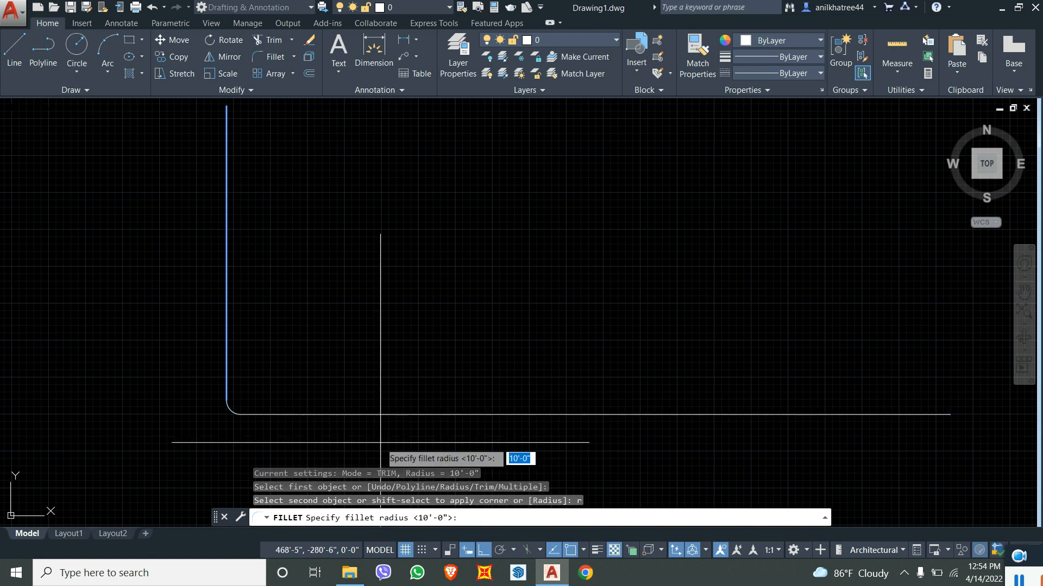
pyautogui.write("30'")
pyautogui.press('Return')
pyautogui.click(376, 427)
pyautogui.click(372, 419)
# - Erase the leftover 10' arc outside the L-shape's rounded corner
pyautogui.scroll(1, 197, 415)
pyautogui.click(241, 410)
pyautogui.press('Delete')
pyautogui.scroll(-3, 255, 455)
pyautogui.scroll(-2, 247, 435)
pyautogui.scroll(2, 251, 442)
pyautogui.scroll(1, 233, 395)
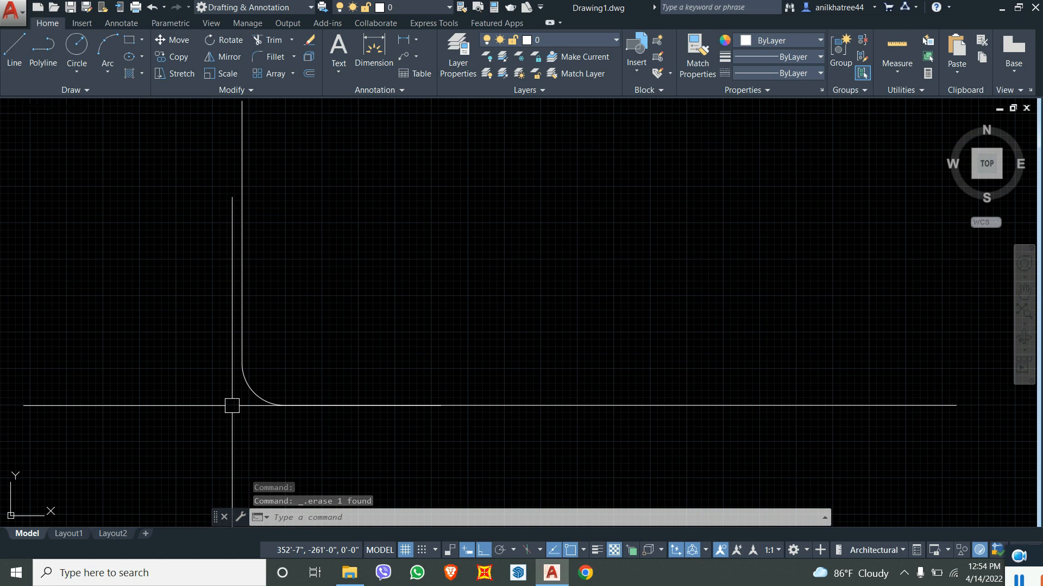
# - Select the L-shape's two lines and the corner arc to examine which separate objects form the rounded corner
pyautogui.click(401, 359)
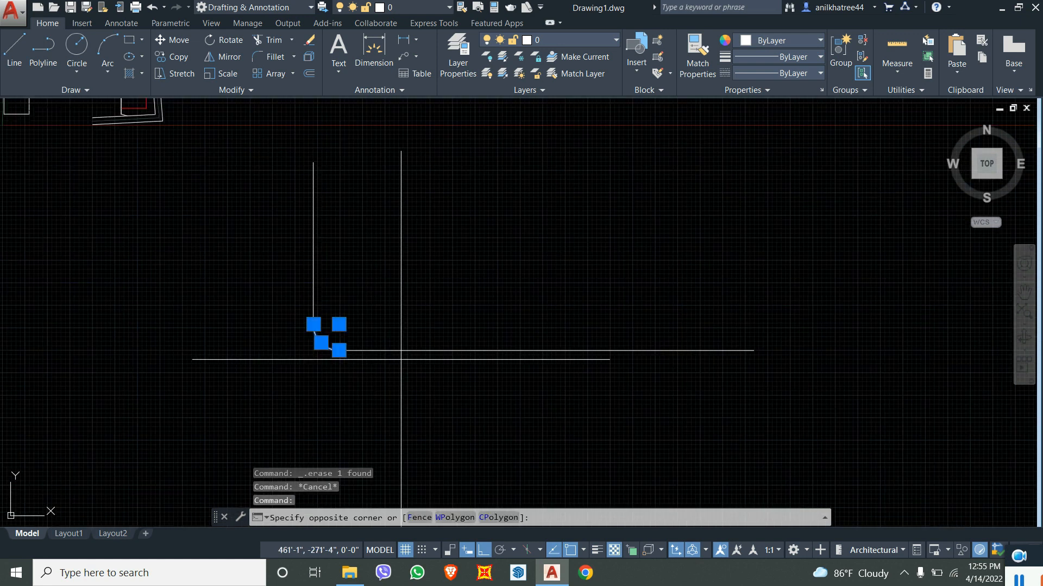
pyautogui.click(397, 348)
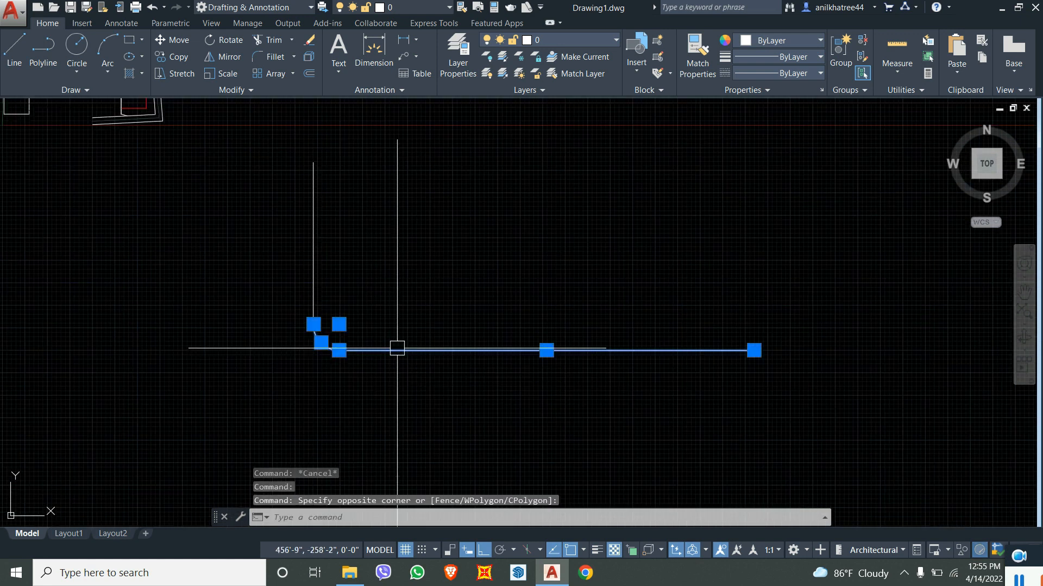
pyautogui.click(313, 268)
pyautogui.scroll(2, 396, 302)
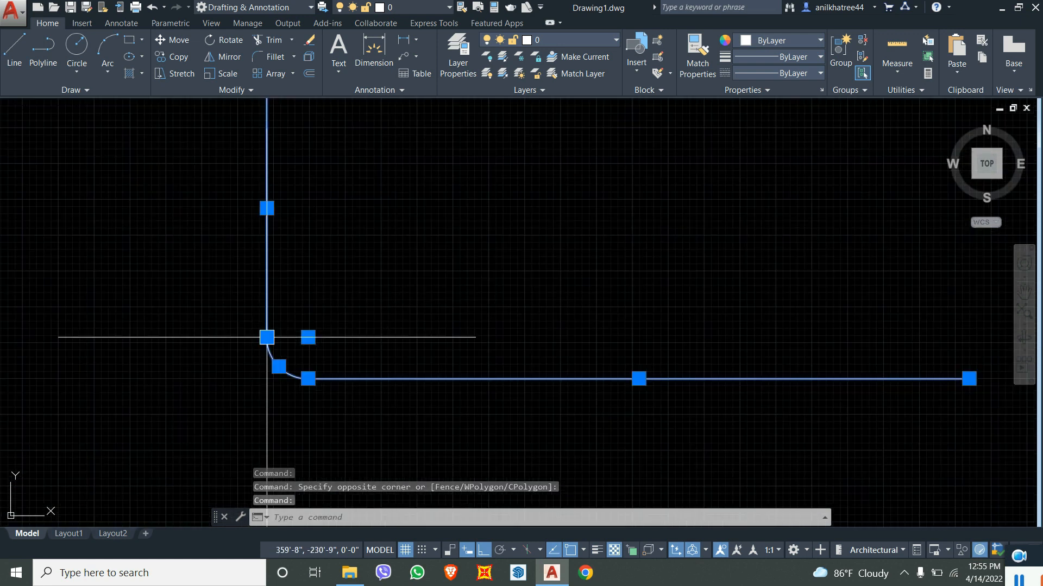
pyautogui.moveTo(279, 367)
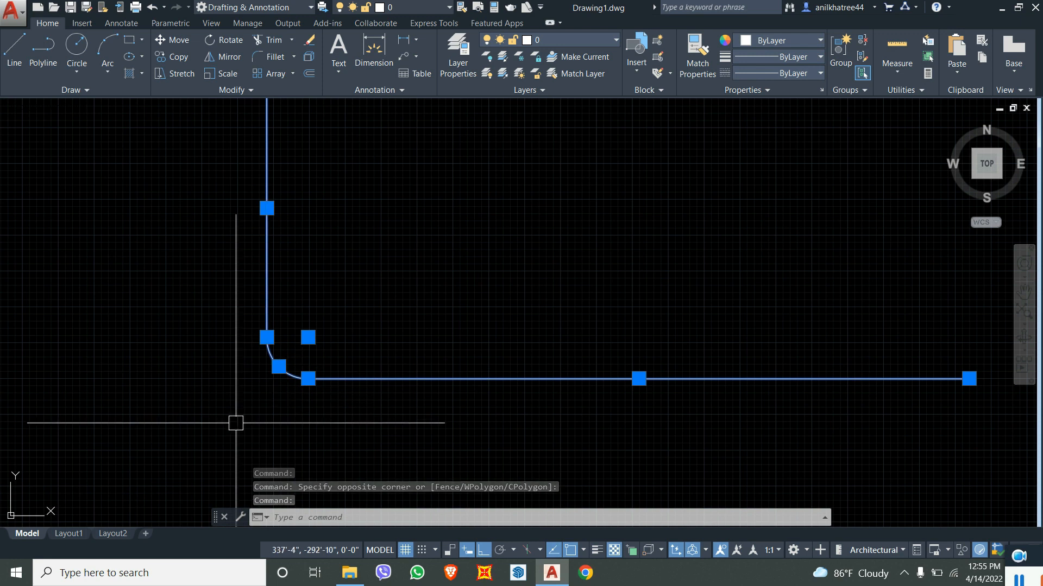
pyautogui.scroll(-2, 260, 353)
pyautogui.click(410, 421)
pyautogui.click(235, 323)
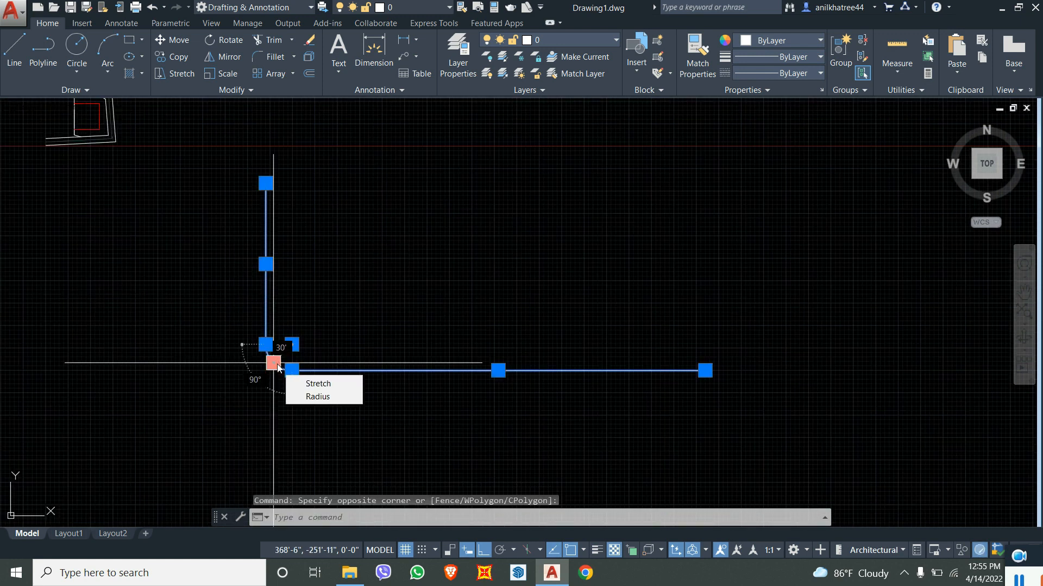
pyautogui.write('g')
pyautogui.press('Return')
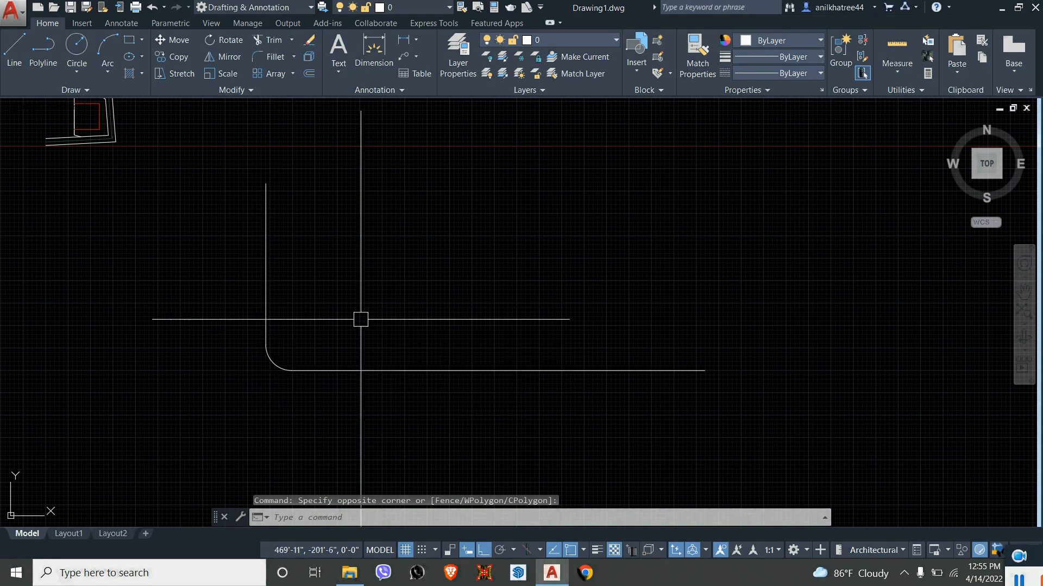
pyautogui.click(333, 372)
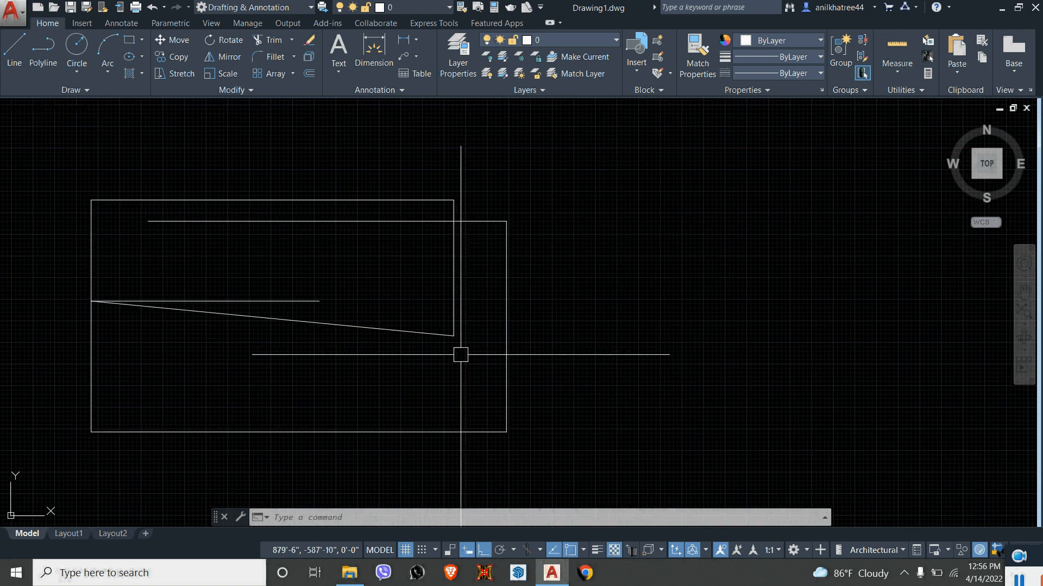
# - Extend the inner vertical line down to the outline's bottom edge, using all objects as boundaries
pyautogui.write('ex')
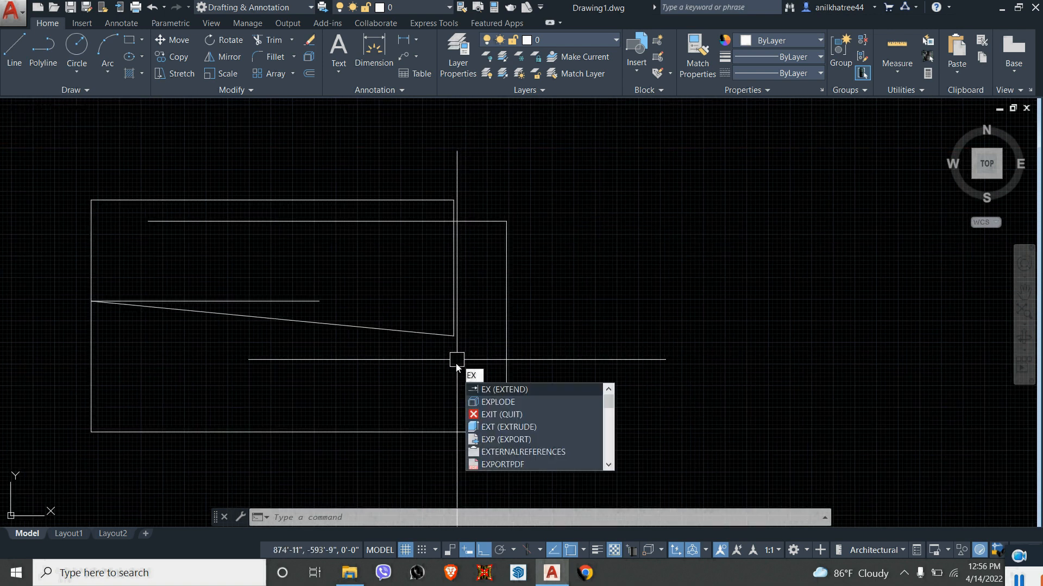
pyautogui.press('Return')
pyautogui.press('Return')
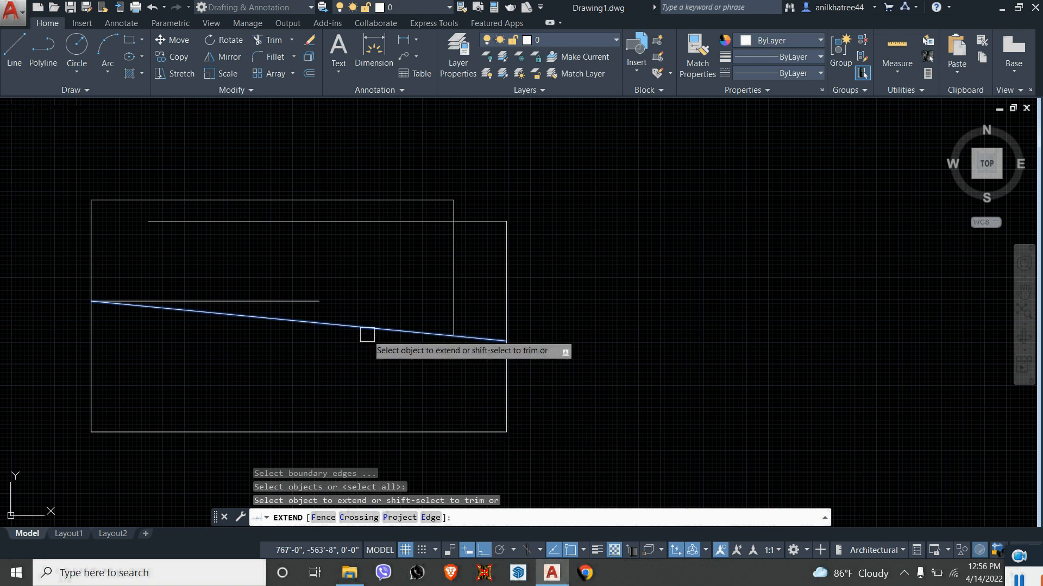
pyautogui.click(280, 314)
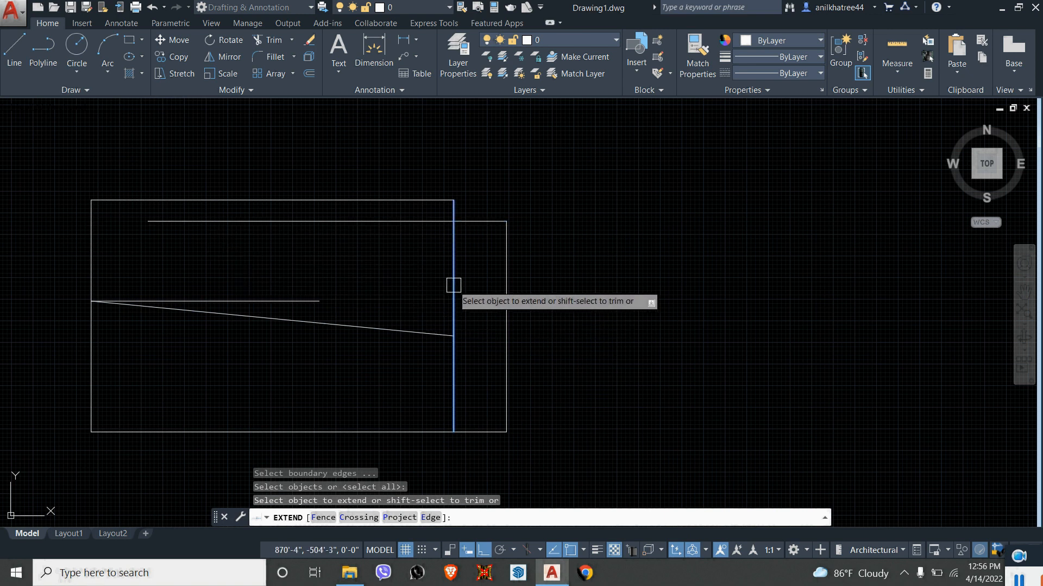
pyautogui.press('Escape')
pyautogui.scroll(-2, 466, 363)
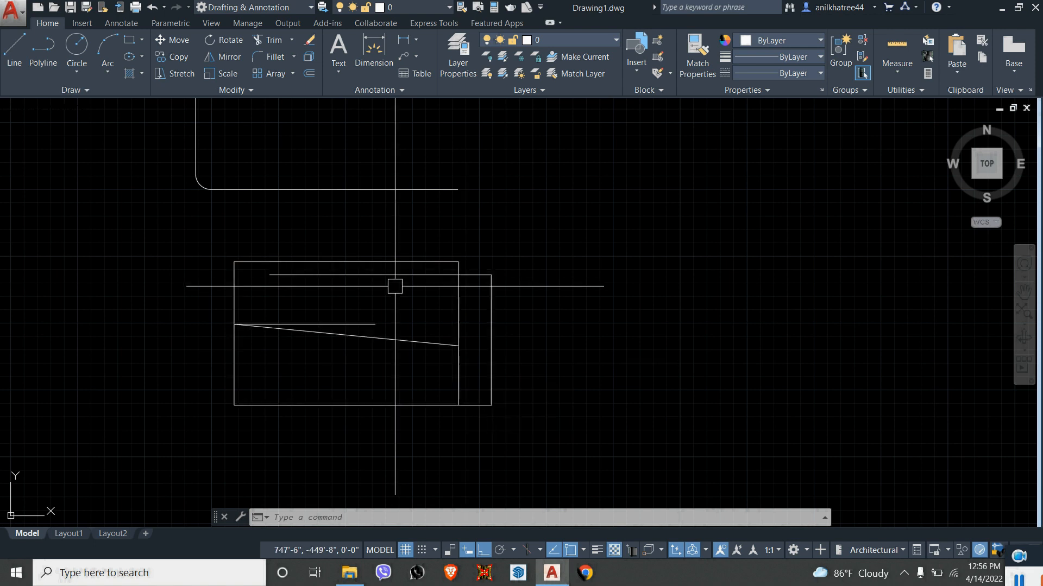
# - With all objects as boundaries, extend the slanted line to the outer right edge and the short horizontal line to the inner vertical line
pyautogui.write('EX')
pyautogui.press('Return')
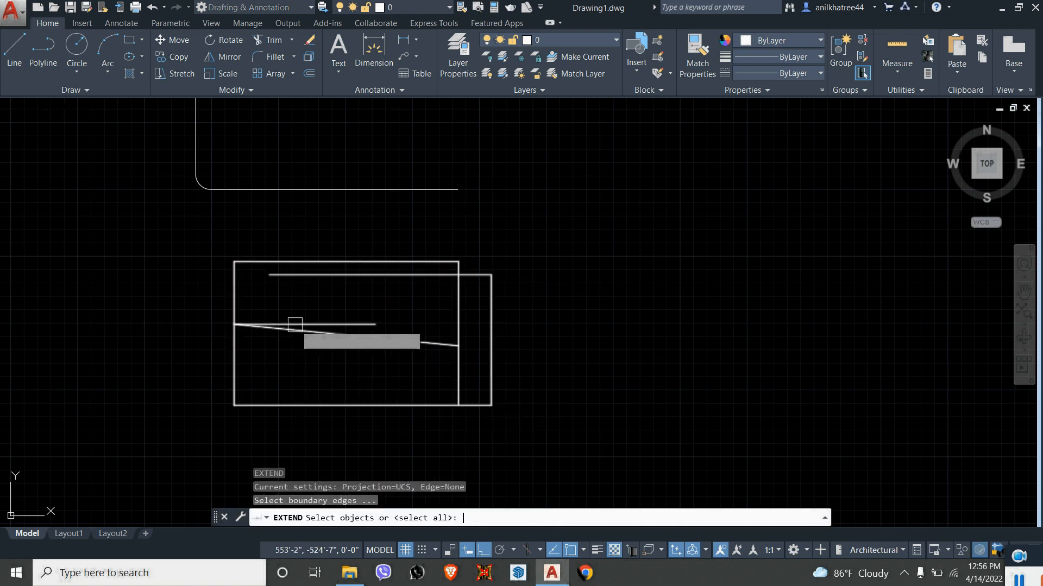
pyautogui.press('Return')
pyautogui.click(354, 335)
pyautogui.click(329, 318)
pyautogui.press('Escape')
pyautogui.scroll(2, 462, 354)
pyautogui.scroll(-3, 454, 292)
pyautogui.scroll(3, 447, 292)
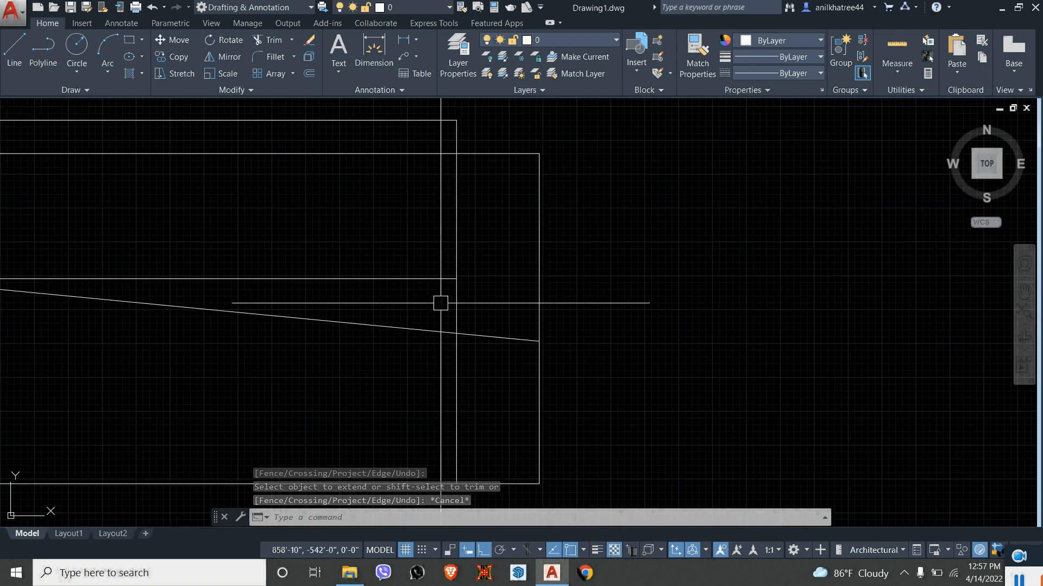
pyautogui.write('l')
pyautogui.press('Return')
pyautogui.click(455, 279)
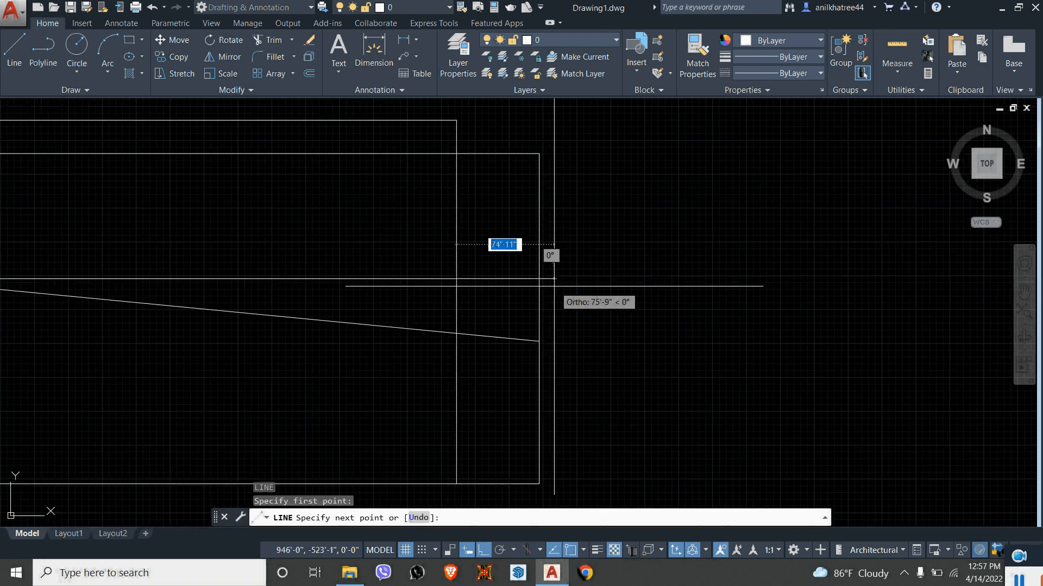
pyautogui.press('Escape')
# - Erase the rounded L-shape and the rectangular outline with its extended lines below it
pyautogui.scroll(-2, 513, 296)
pyautogui.scroll(-4, 490, 320)
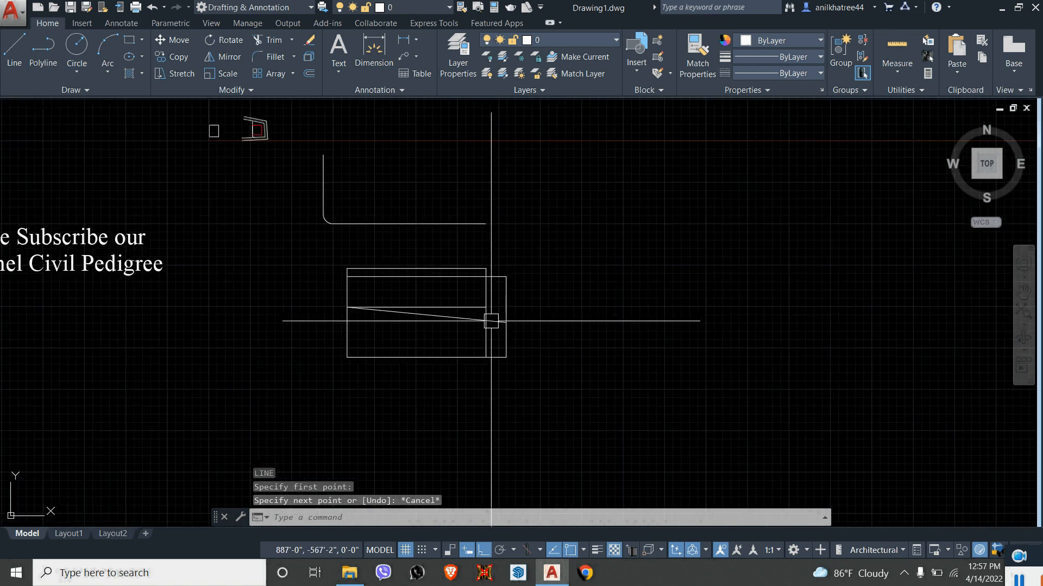
pyautogui.click(576, 391)
pyautogui.click(357, 217)
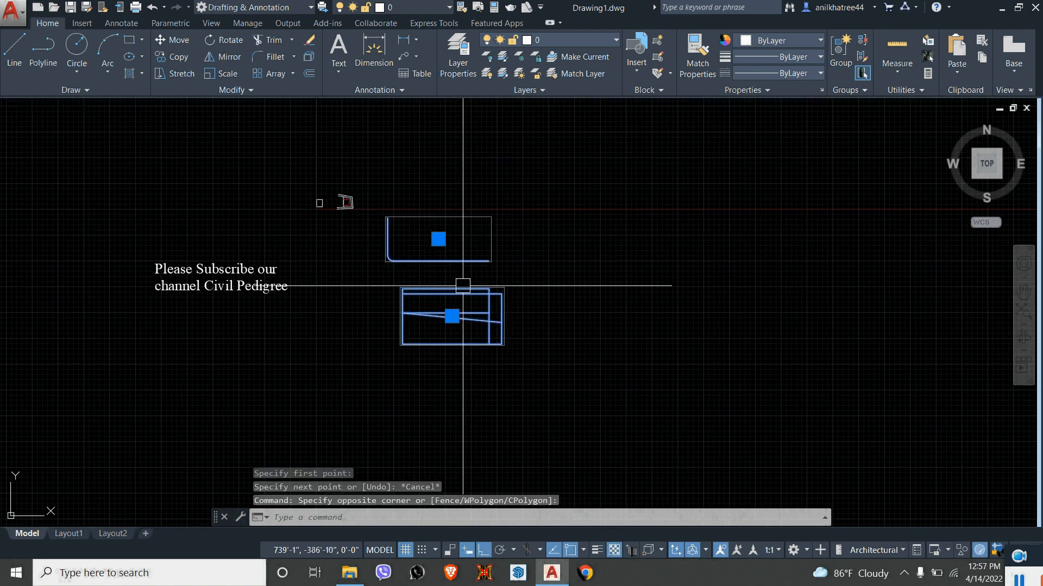
pyautogui.press('Delete')
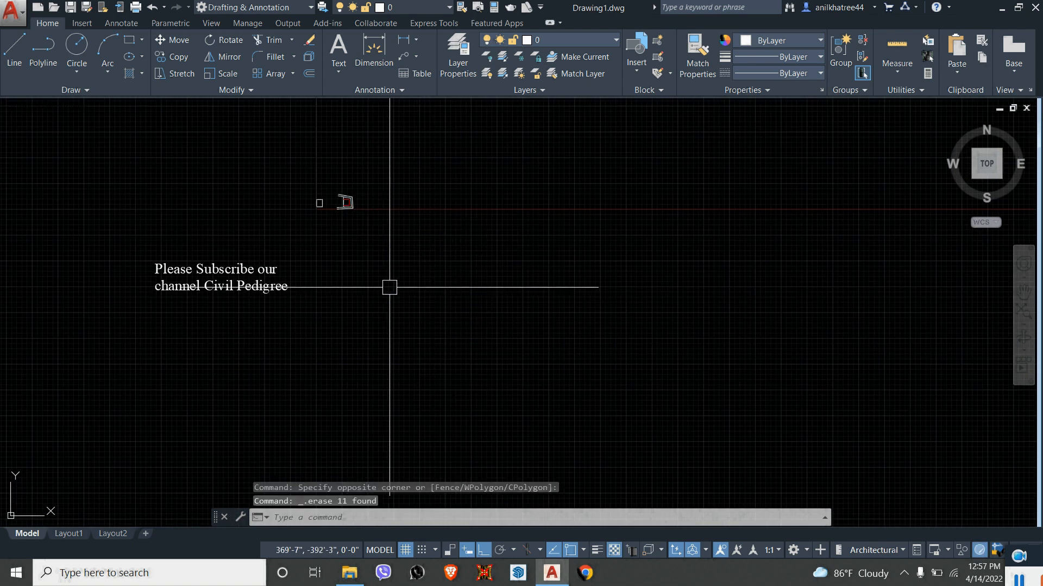
# - Erase the "Please Subscribe our channel Civil Pedigree" text
pyautogui.moveTo(398, 296); pyautogui.dragTo(638, 326, button='middle')
pyautogui.scroll(5, 513, 312)
pyautogui.moveTo(544, 326); pyautogui.dragTo(628, 373, button='middle')
pyautogui.scroll(-3, 628, 373)
pyautogui.click(646, 403)
pyautogui.click(438, 277)
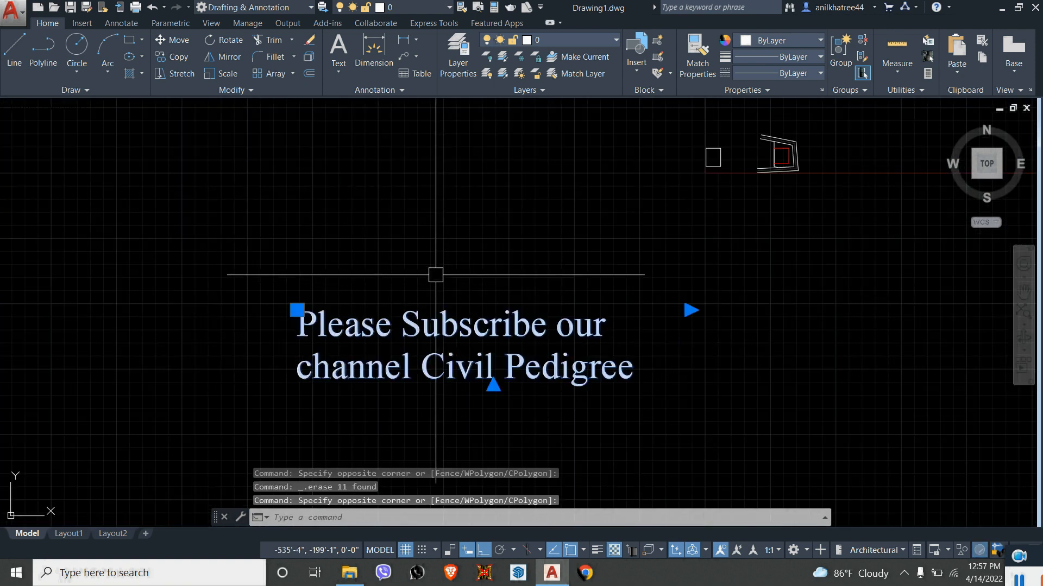
pyautogui.scroll(-2, 447, 303)
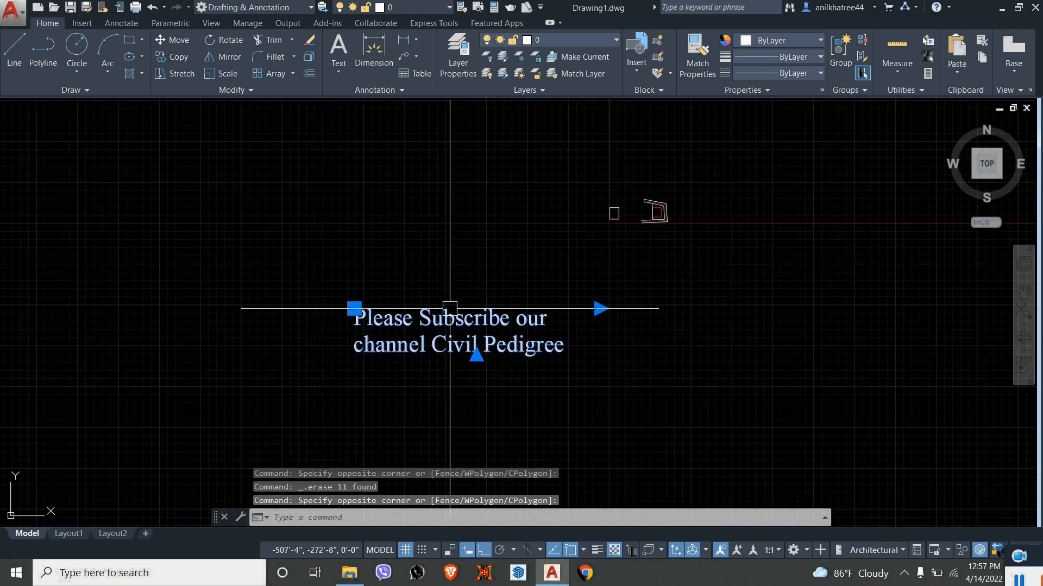
pyautogui.press('Delete')
# - Create seven new layers in the Layer Properties Manager
pyautogui.scroll(-2, 458, 315)
pyautogui.scroll(10, 587, 250)
pyautogui.moveTo(587, 249); pyautogui.dragTo(578, 317, button='middle')
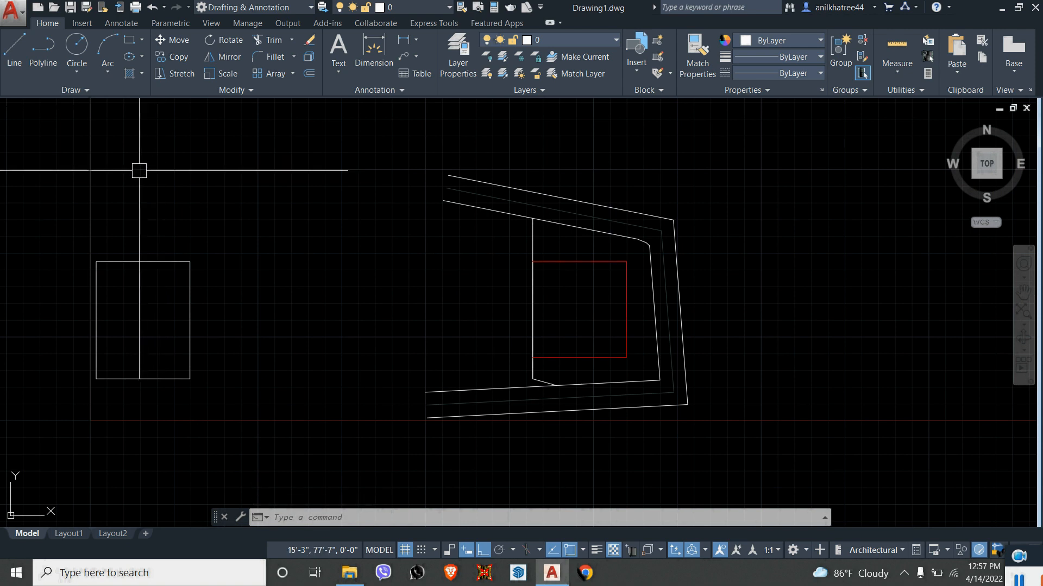
pyautogui.write('LA')
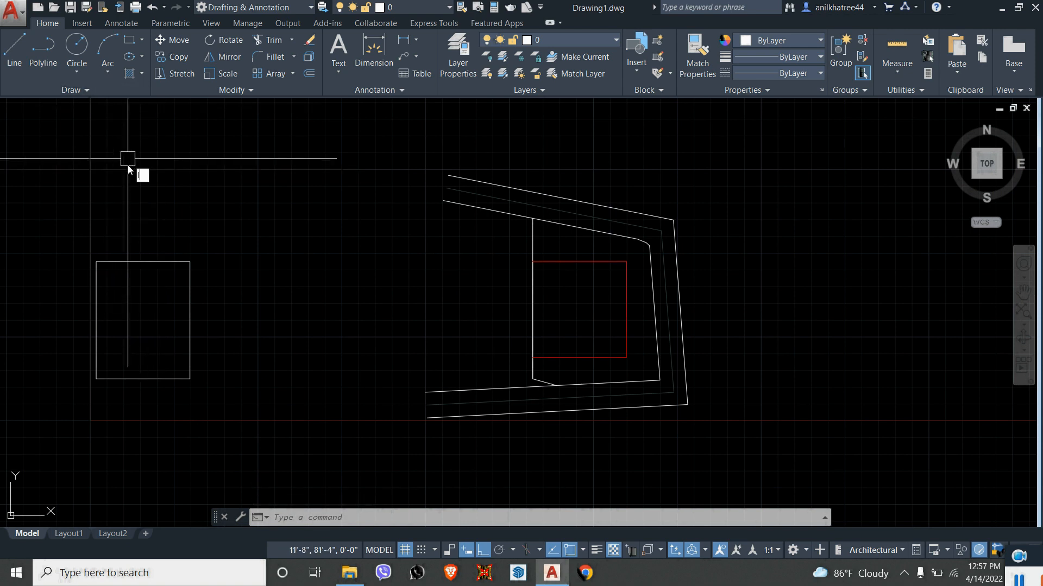
pyautogui.write('yer')
pyautogui.press('Return')
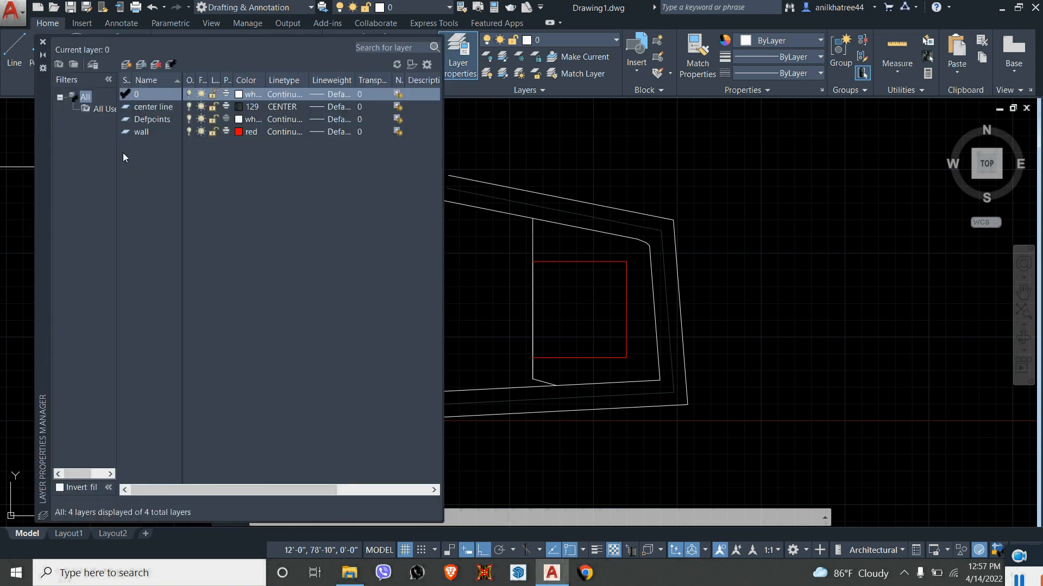
pyautogui.click(127, 66)
pyautogui.click(128, 66)
pyautogui.click(128, 66)
pyautogui.click(127, 65)
pyautogui.click(128, 65)
pyautogui.click(127, 65)
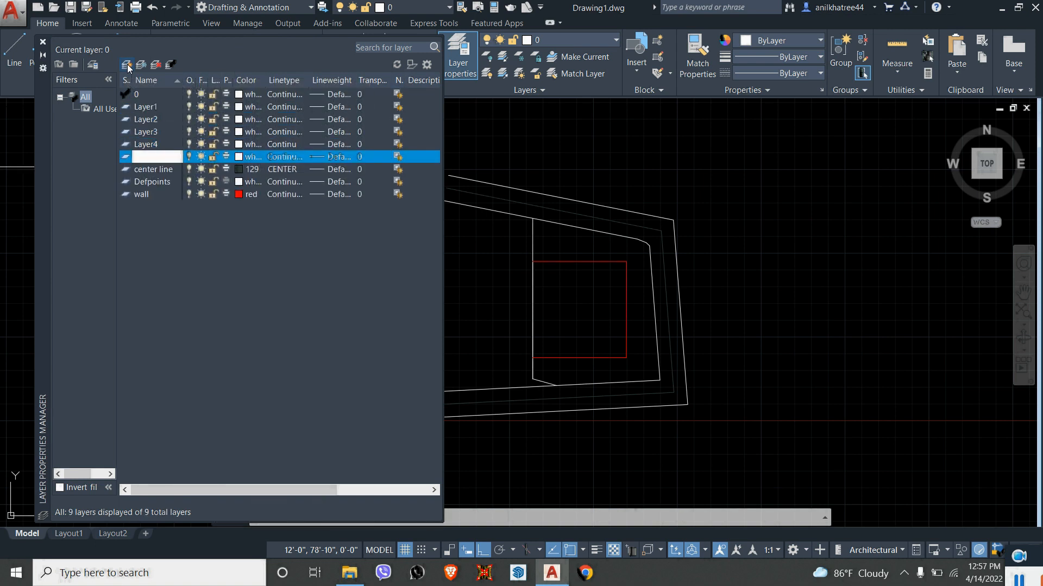
pyautogui.click(128, 66)
pyautogui.click(127, 66)
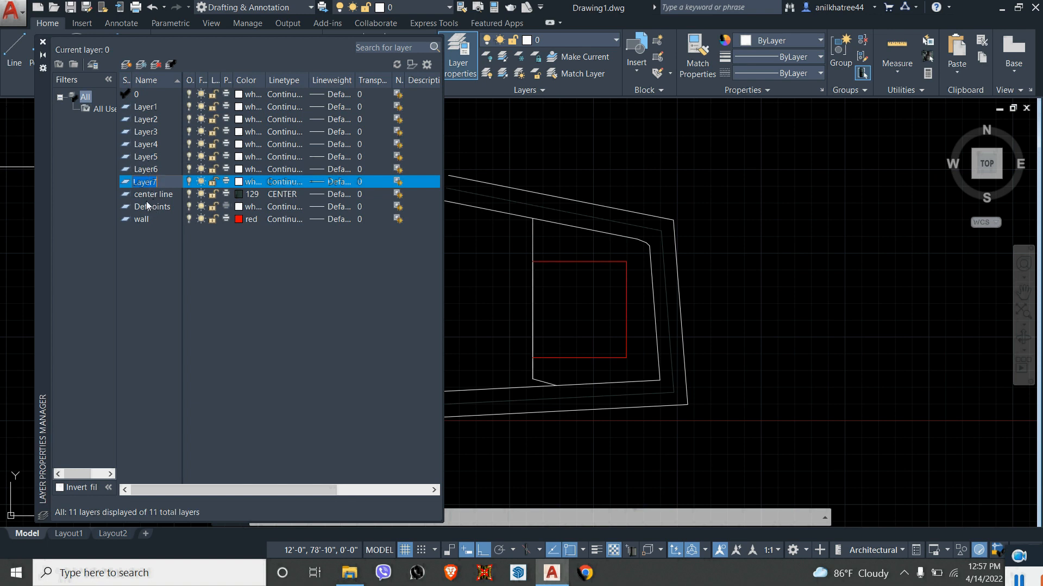
# - Rename Layer1 as Column and set its color to magenta
pyautogui.click(146, 107)
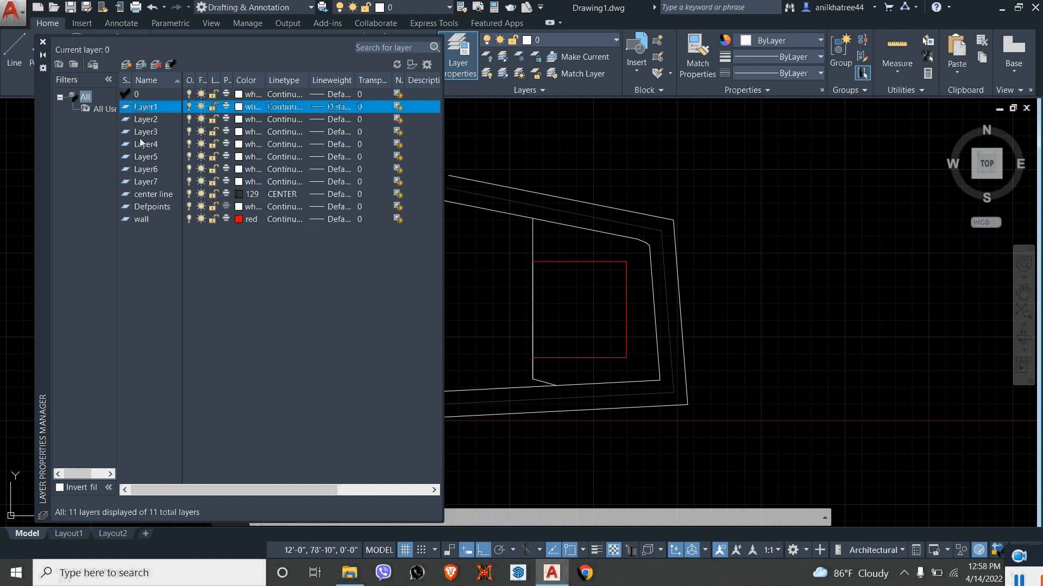
pyautogui.click(150, 119)
pyautogui.click(152, 108)
pyautogui.click(152, 109)
pyautogui.press('BackSpace')
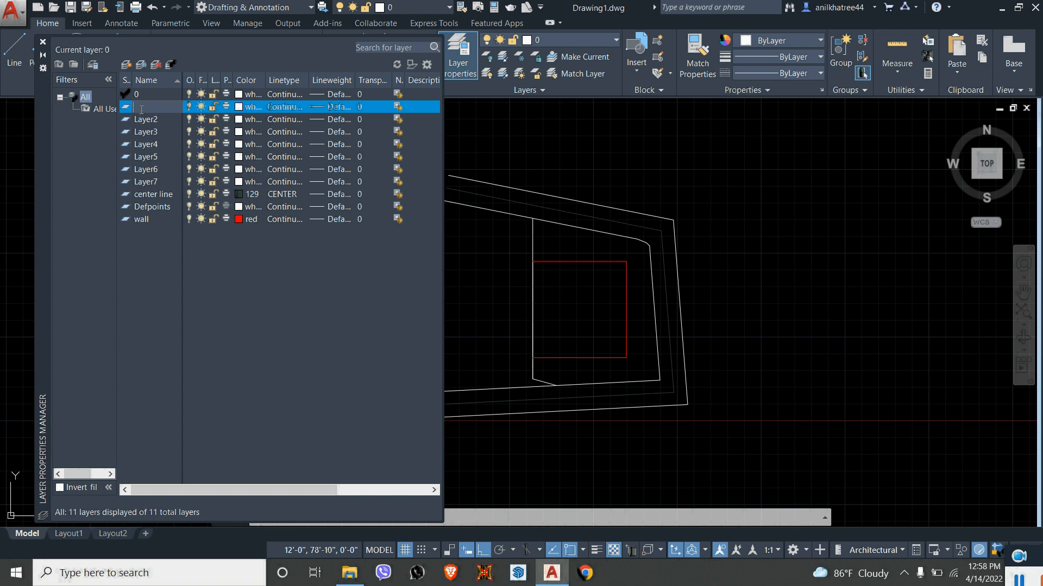
pyautogui.write('Column')
pyautogui.press('Return')
pyautogui.click(239, 106)
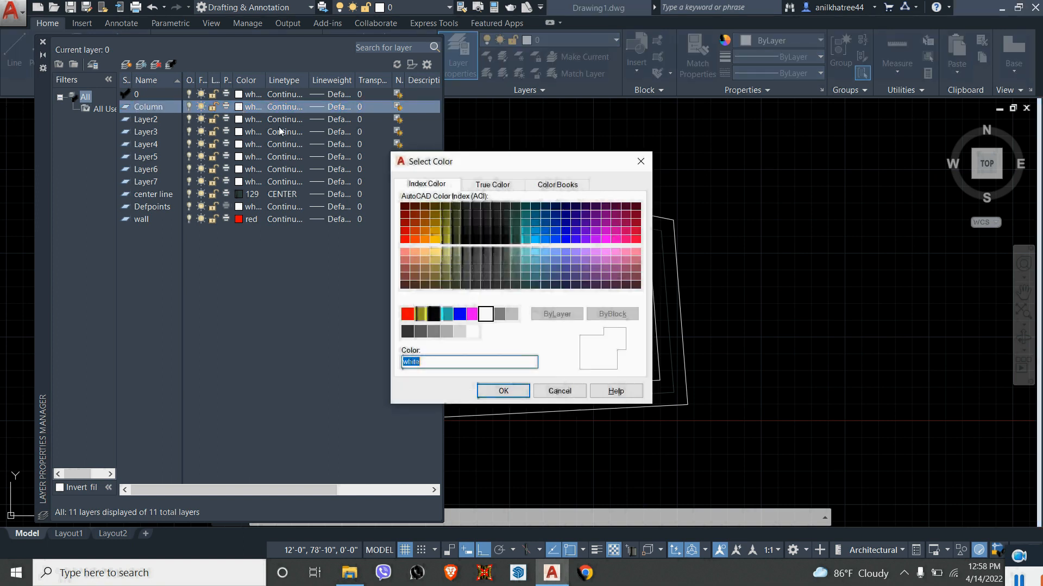
pyautogui.click(472, 314)
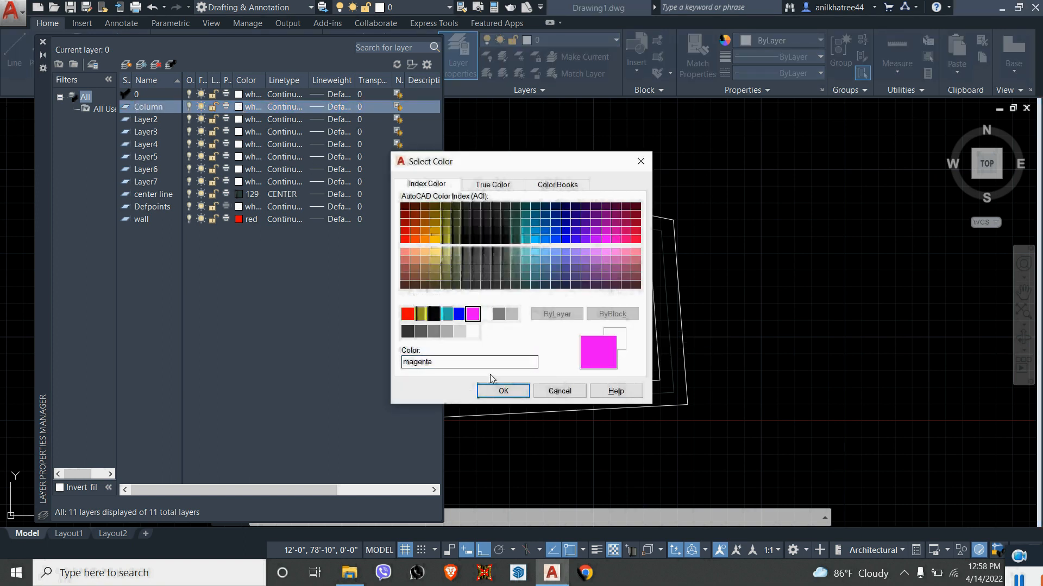
pyautogui.click(503, 391)
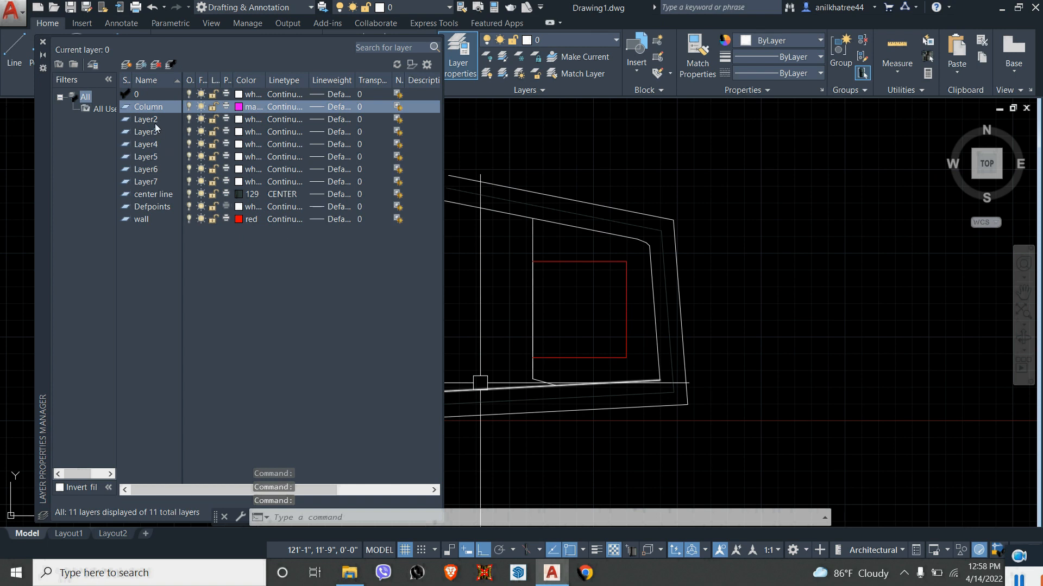
# - Rename Layer2 as Text
pyautogui.click(150, 121)
pyautogui.click(147, 120)
pyautogui.write('Text')
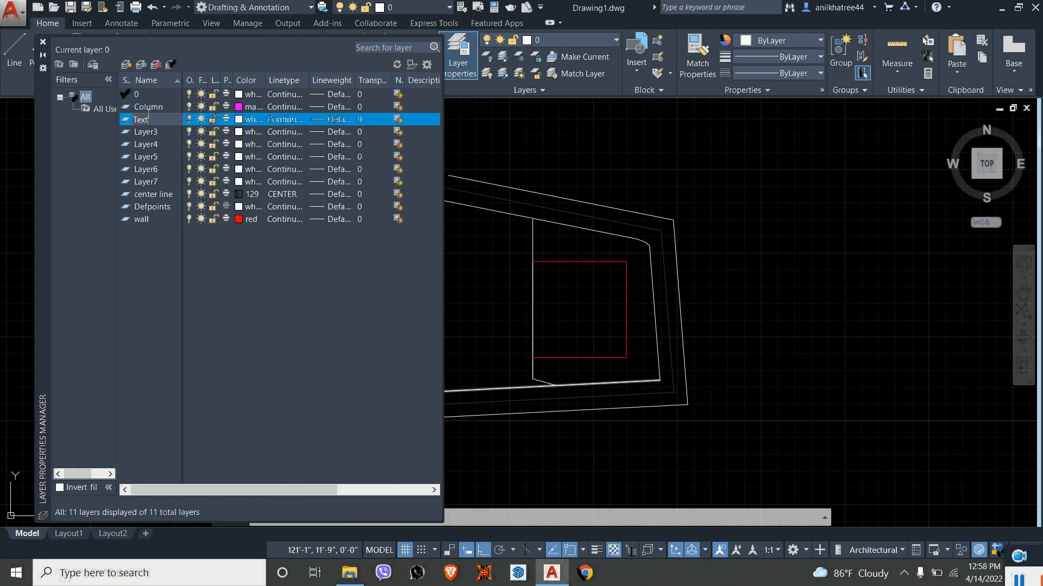
# - Rename Layer3 as window and set its color to index 82
pyautogui.click(158, 132)
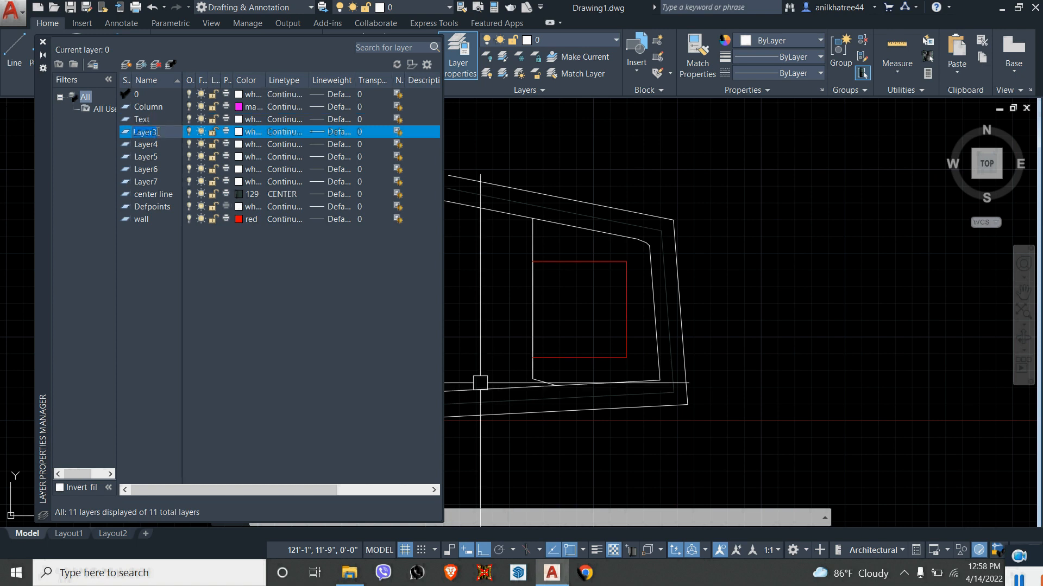
pyautogui.press('BackSpace')
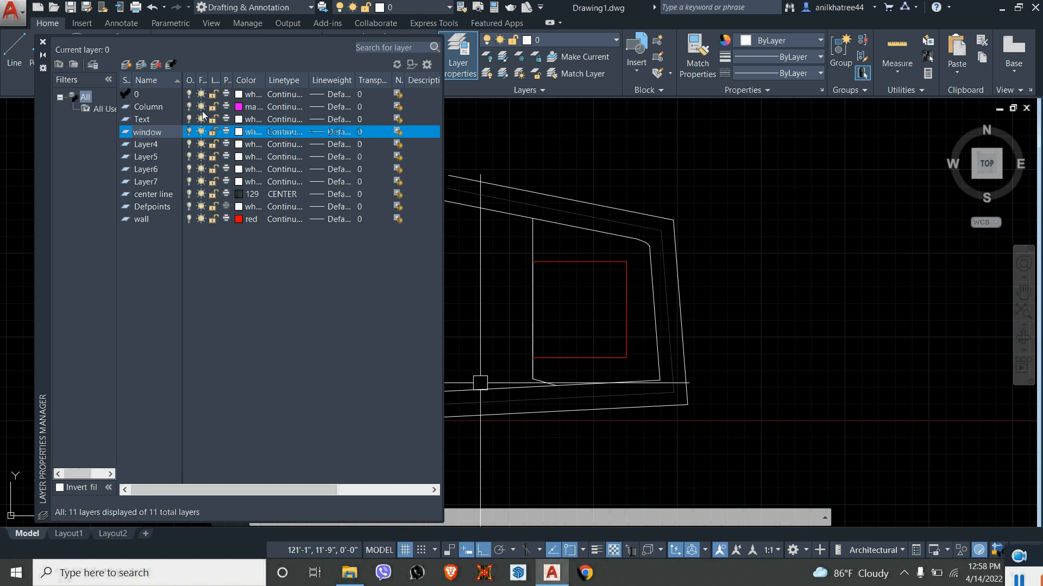
pyautogui.click(238, 132)
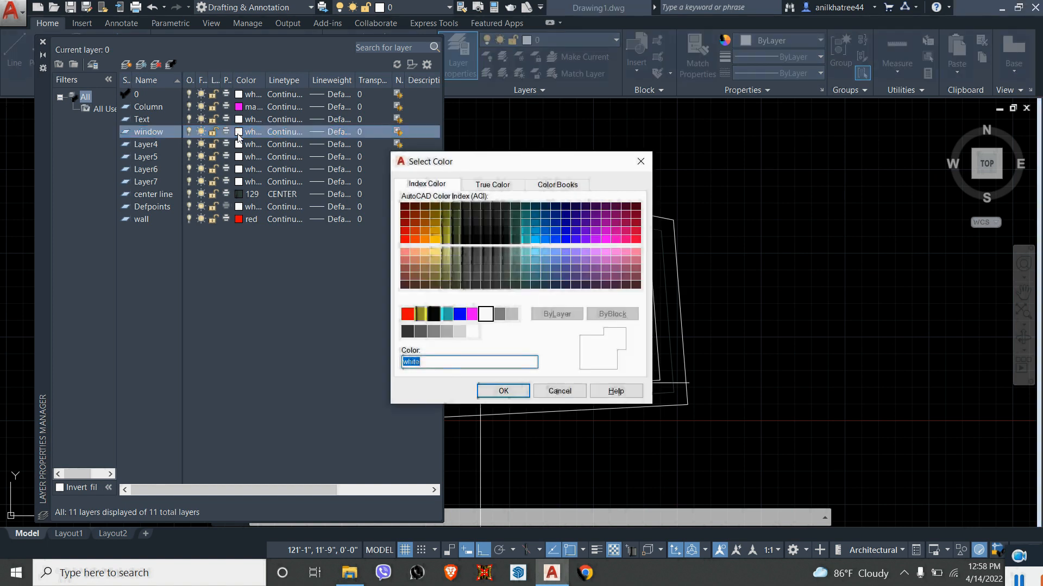
pyautogui.click(473, 232)
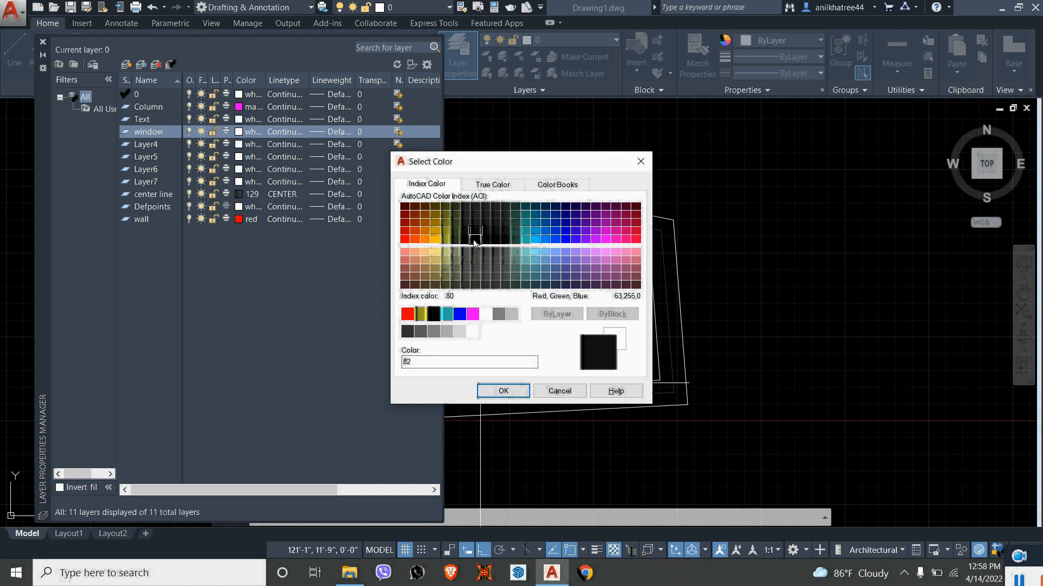
pyautogui.click(505, 389)
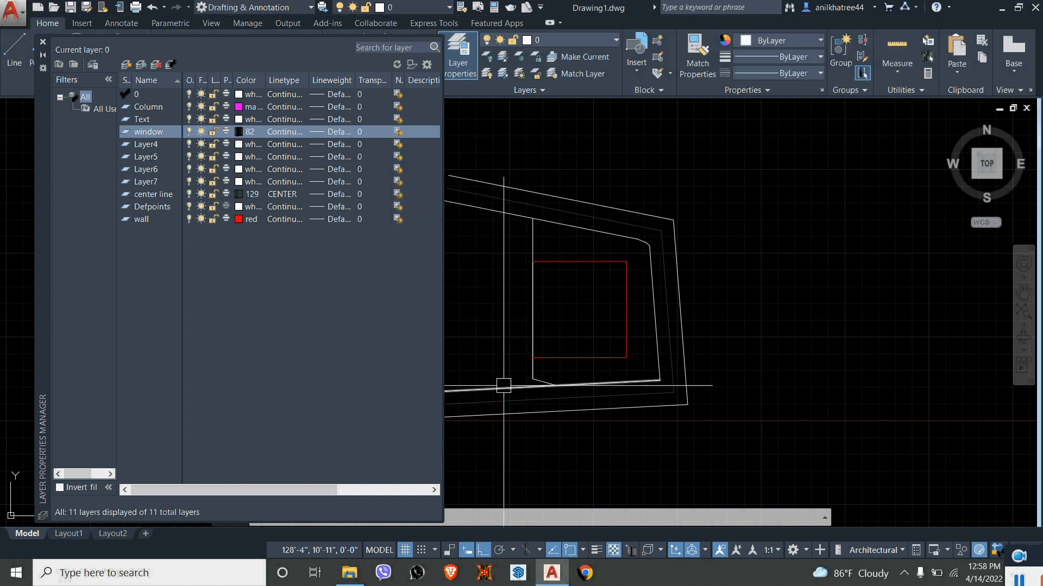
# - Rename Layer4 as dimension and make Layer6 the current layer
pyautogui.click(140, 146)
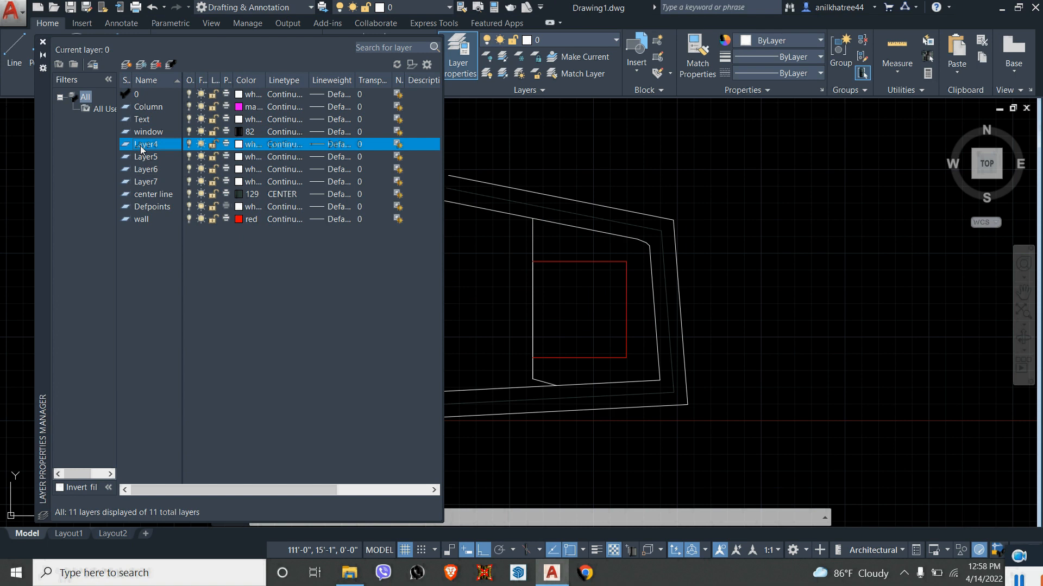
pyautogui.click(141, 145)
pyautogui.write('dimension')
pyautogui.click(152, 157)
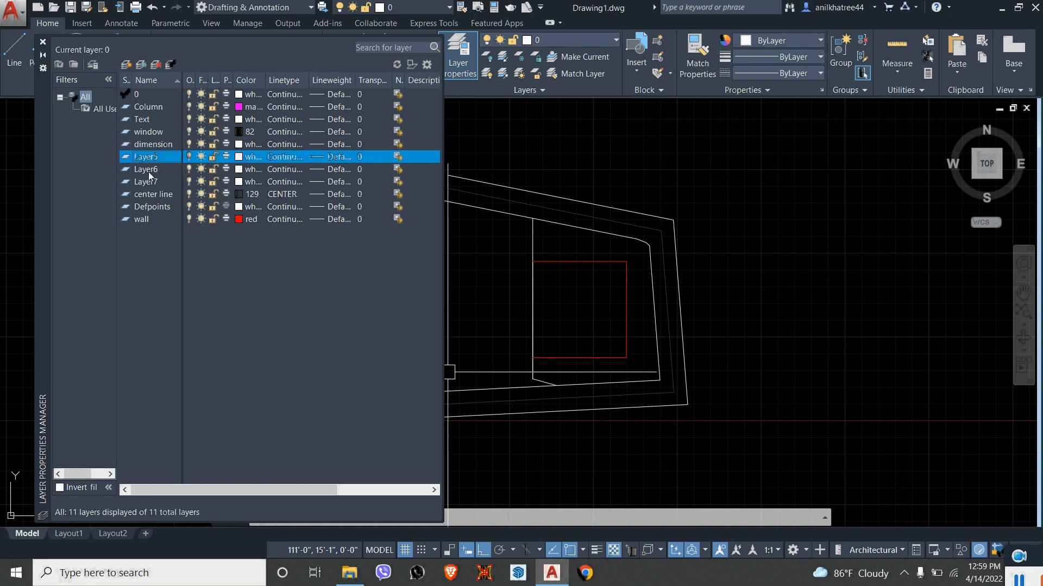
pyautogui.doubleClick(148, 171)
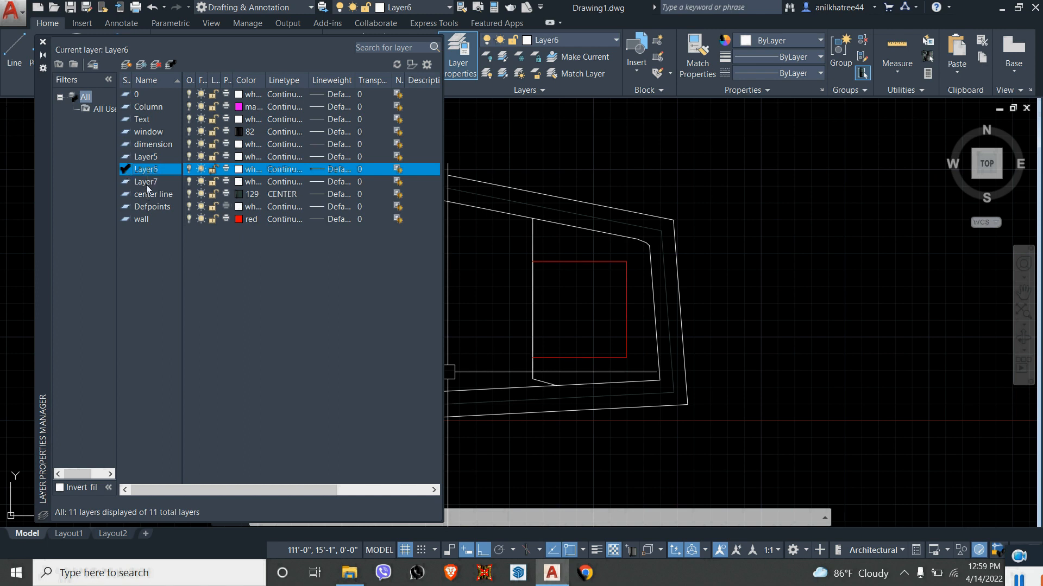
# - Rename Layer7 as door and set its color to index 170
pyautogui.click(146, 183)
pyautogui.click(147, 182)
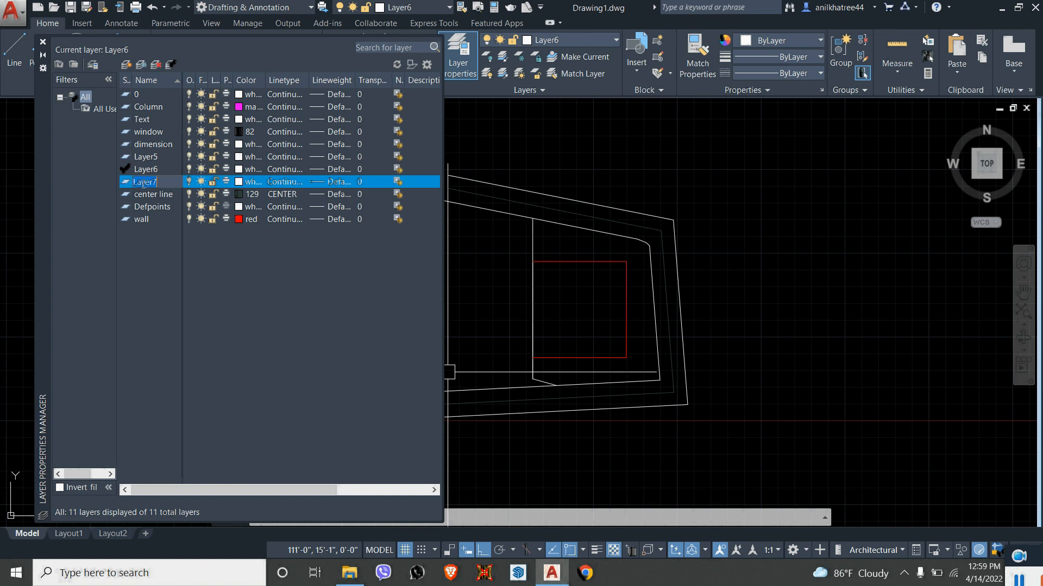
pyautogui.write('door')
pyautogui.click(239, 183)
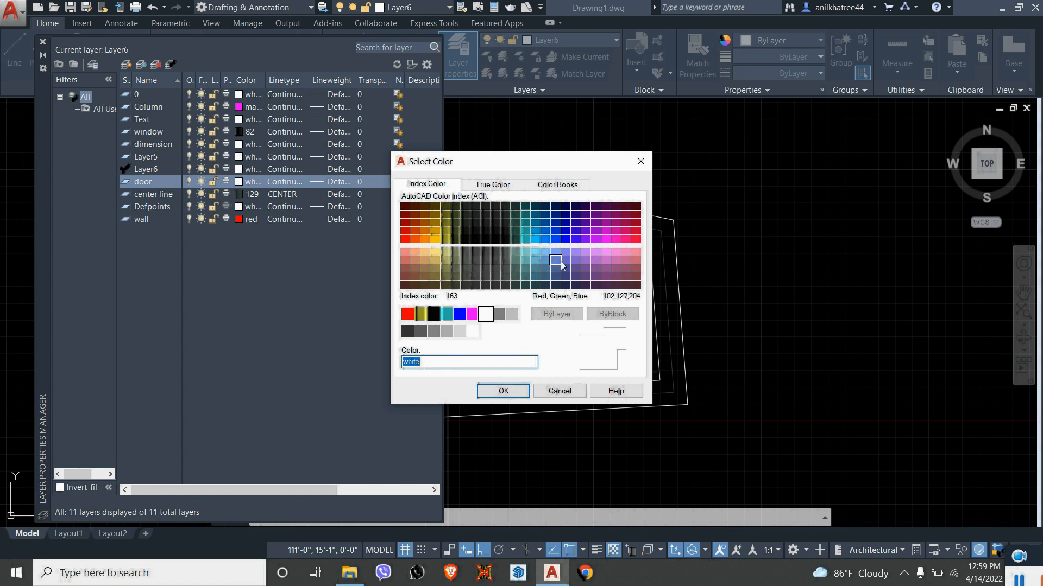
pyautogui.click(564, 239)
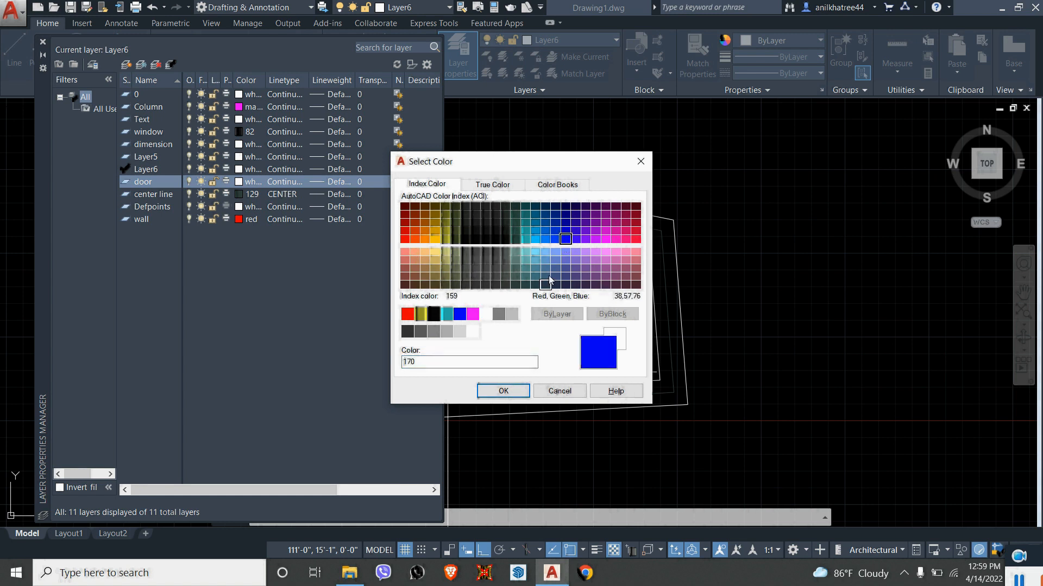
pyautogui.click(503, 391)
# - Rename Layer6 as rebar and set its color to index 202
pyautogui.click(156, 171)
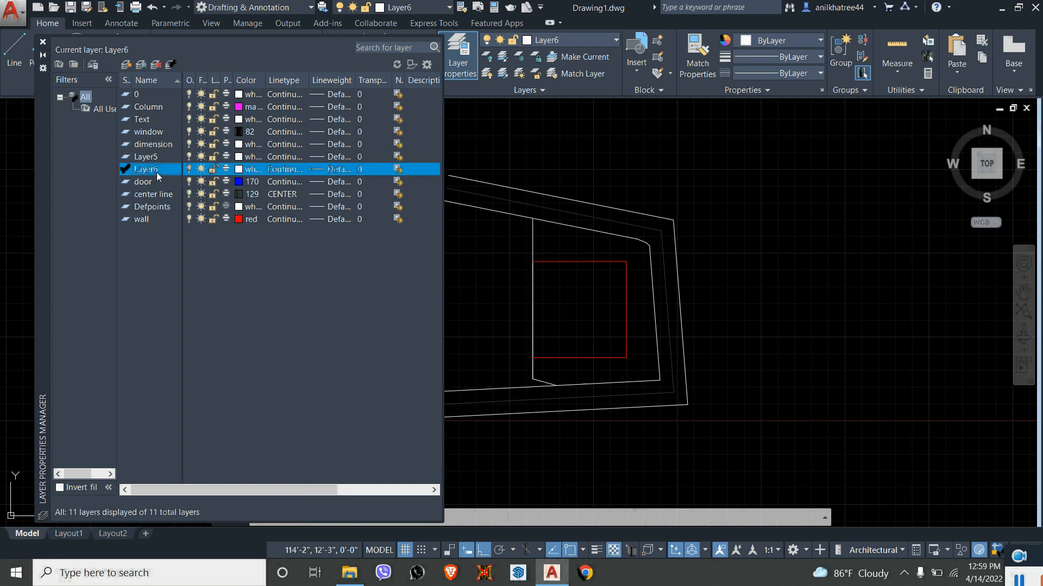
pyautogui.write('rebar')
pyautogui.click(238, 170)
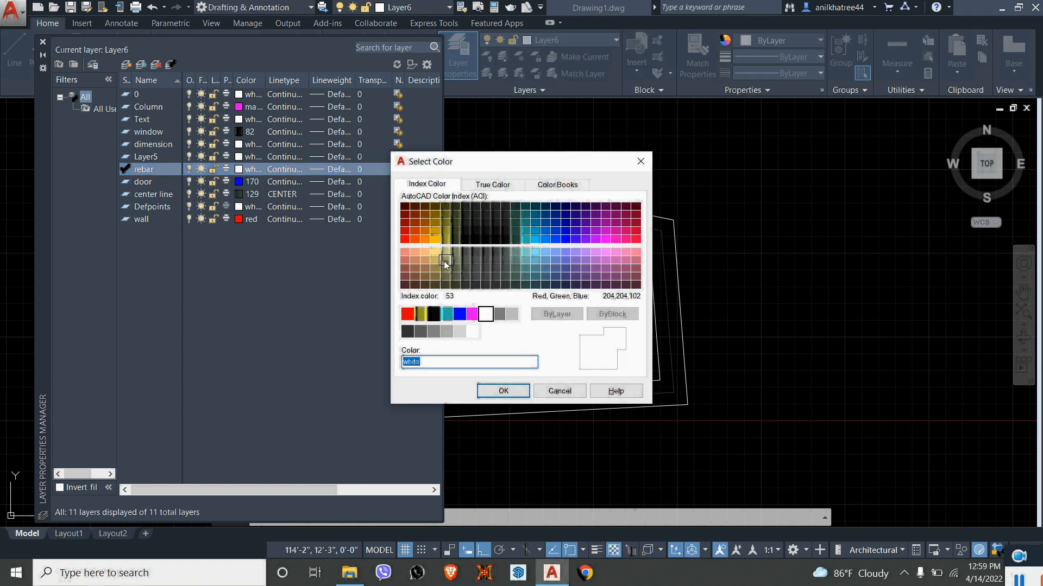
pyautogui.click(595, 231)
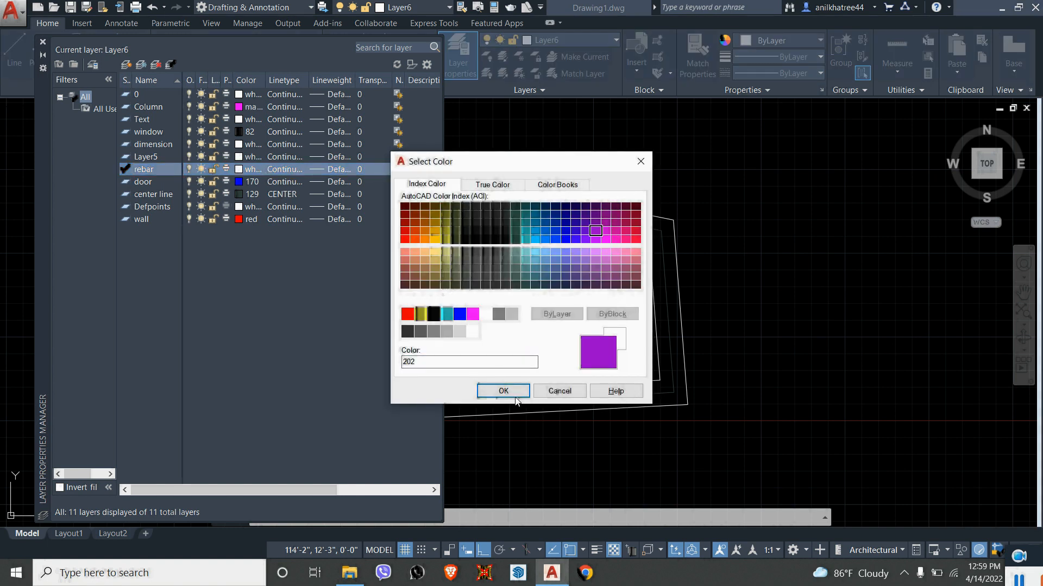
pyautogui.click(503, 391)
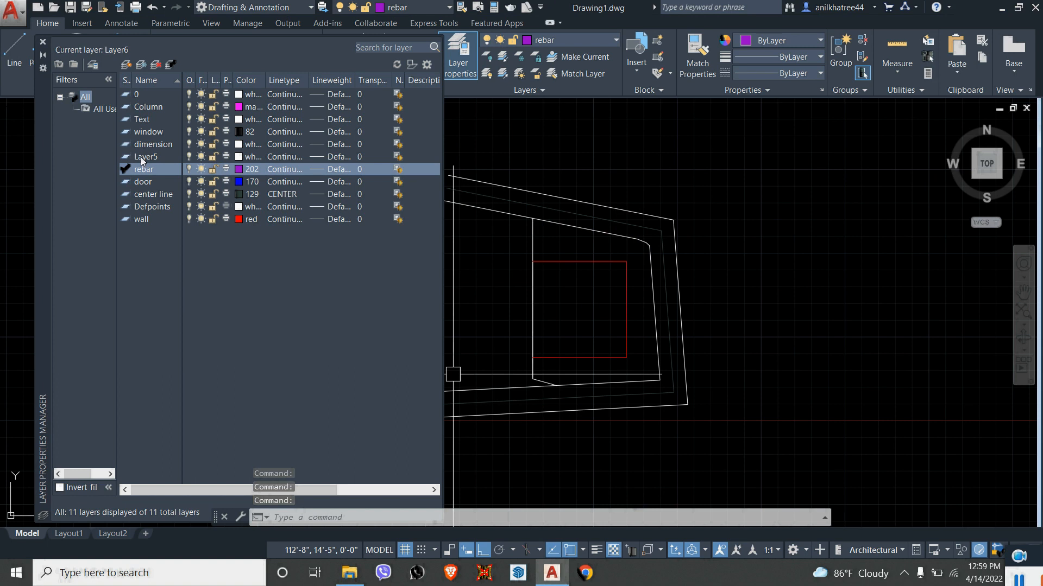
# - Rename Layer5 as wood, set its color to index 246, and close the Layer Properties Manager
pyautogui.click(140, 157)
pyautogui.write('wood')
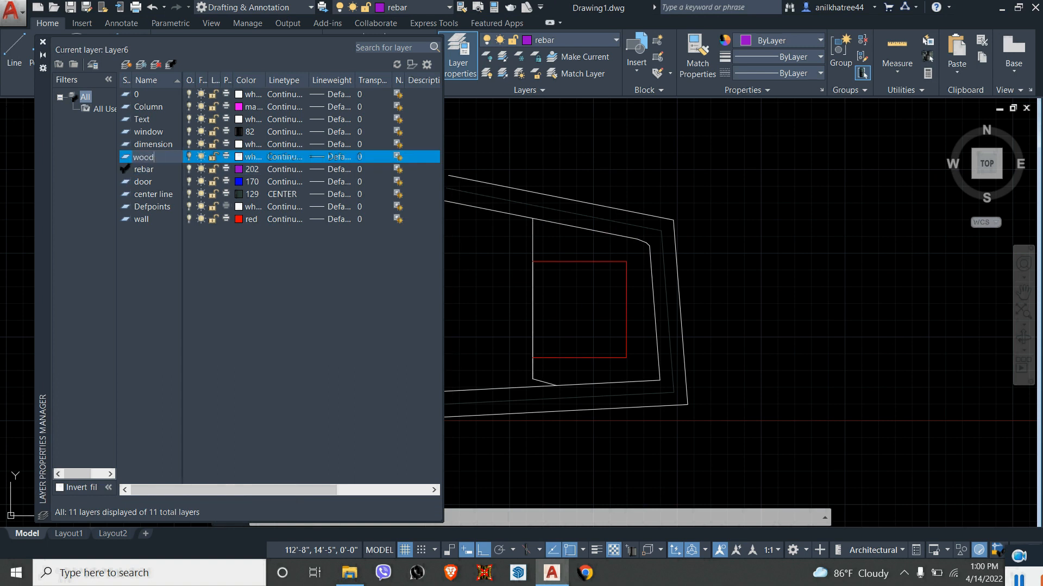
pyautogui.click(251, 156)
pyautogui.click(242, 157)
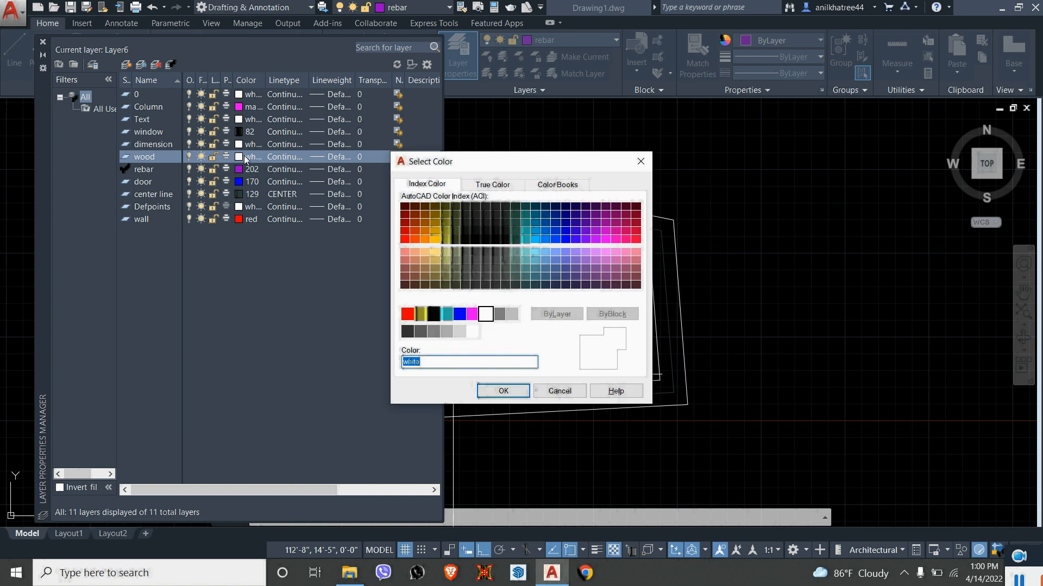
pyautogui.click(606, 210)
pyautogui.click(636, 215)
pyautogui.click(513, 391)
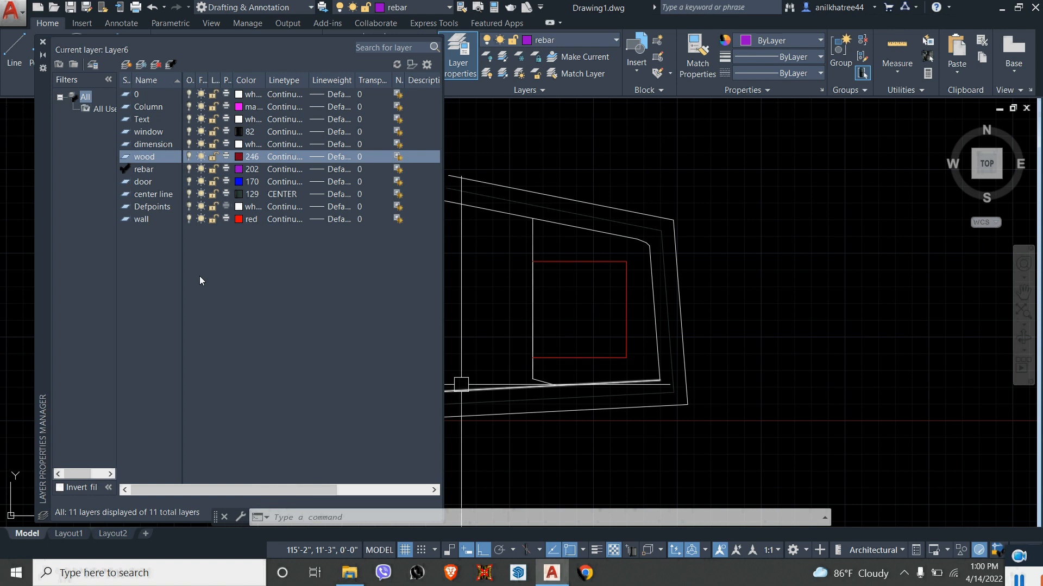
pyautogui.click(43, 42)
pyautogui.scroll(-2, 378, 287)
pyautogui.scroll(2, 421, 324)
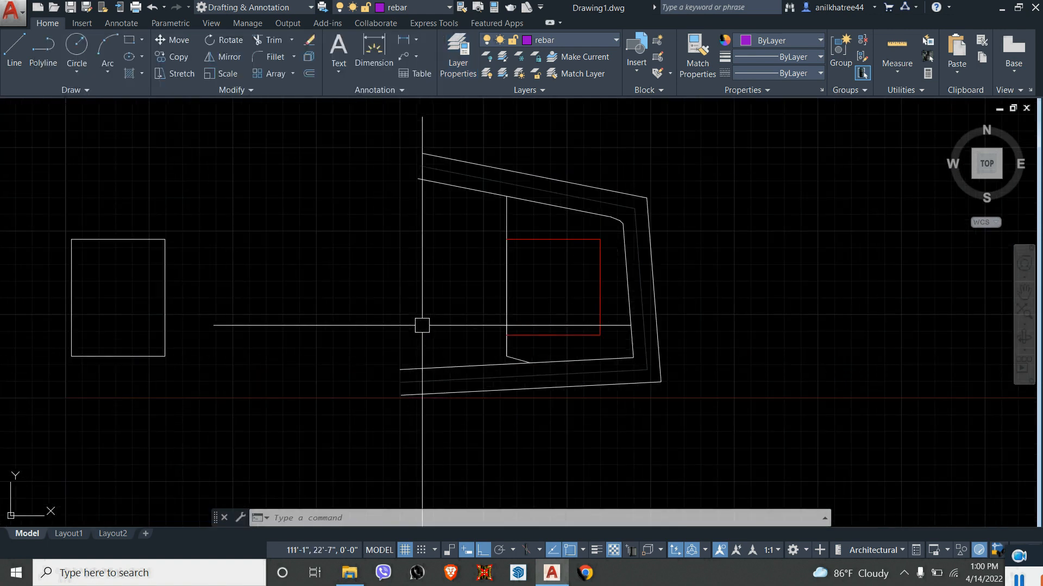
pyautogui.moveTo(422, 325); pyautogui.dragTo(546, 337, button='middle')
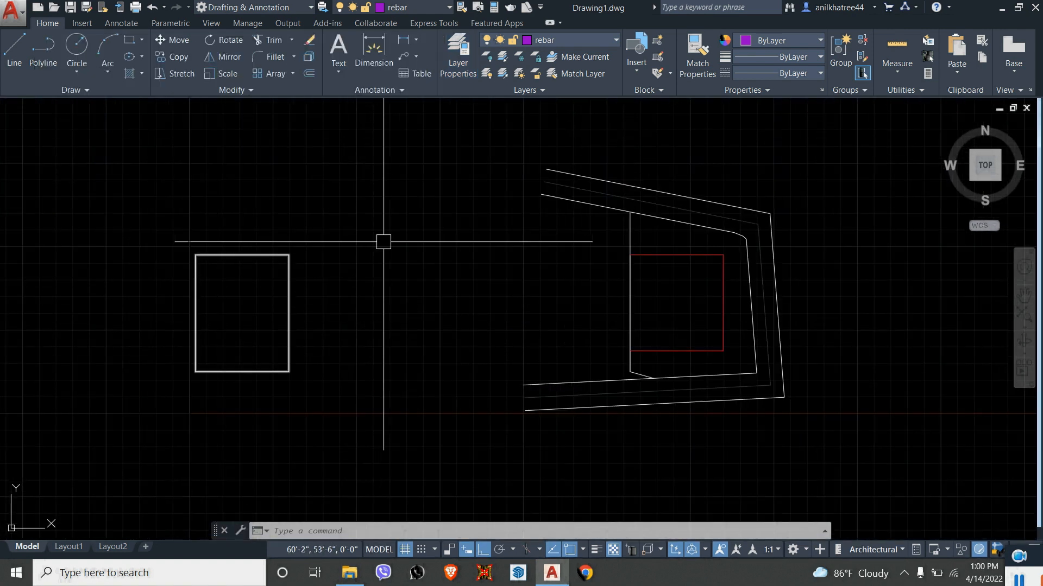
pyautogui.scroll(2, 250, 292)
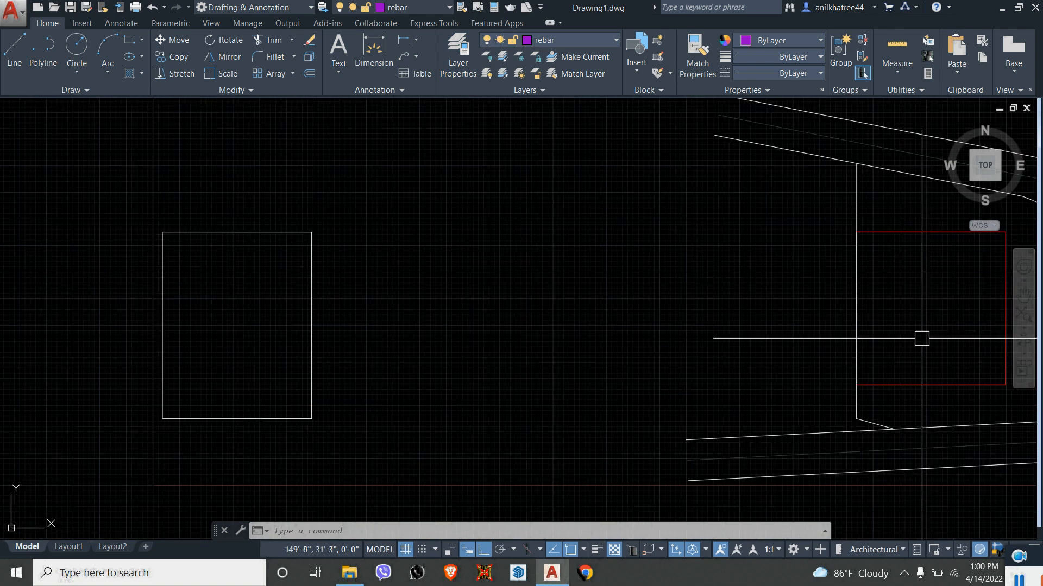
pyautogui.moveTo(922, 339); pyautogui.dragTo(867, 330, button='middle')
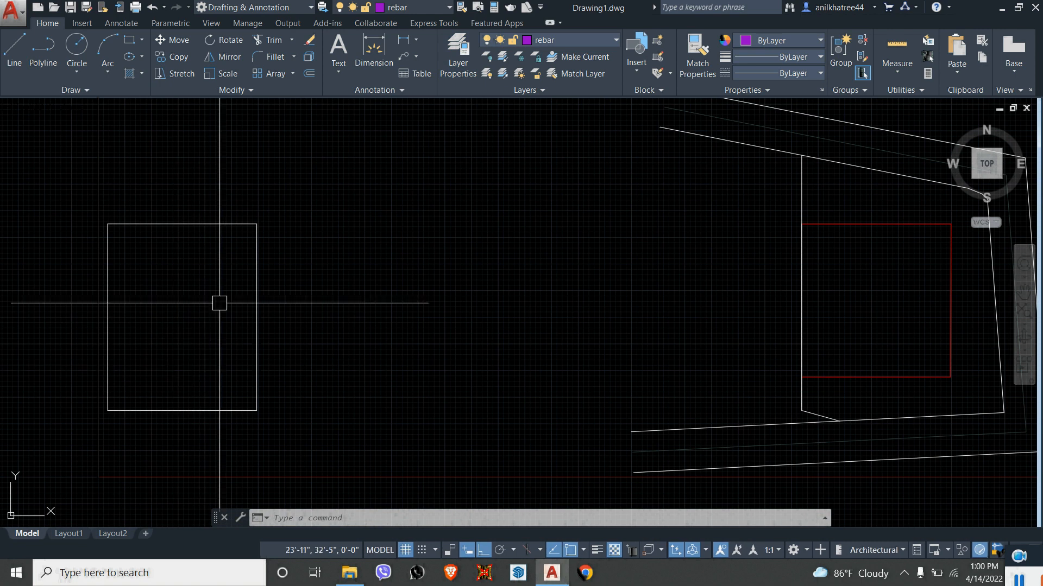